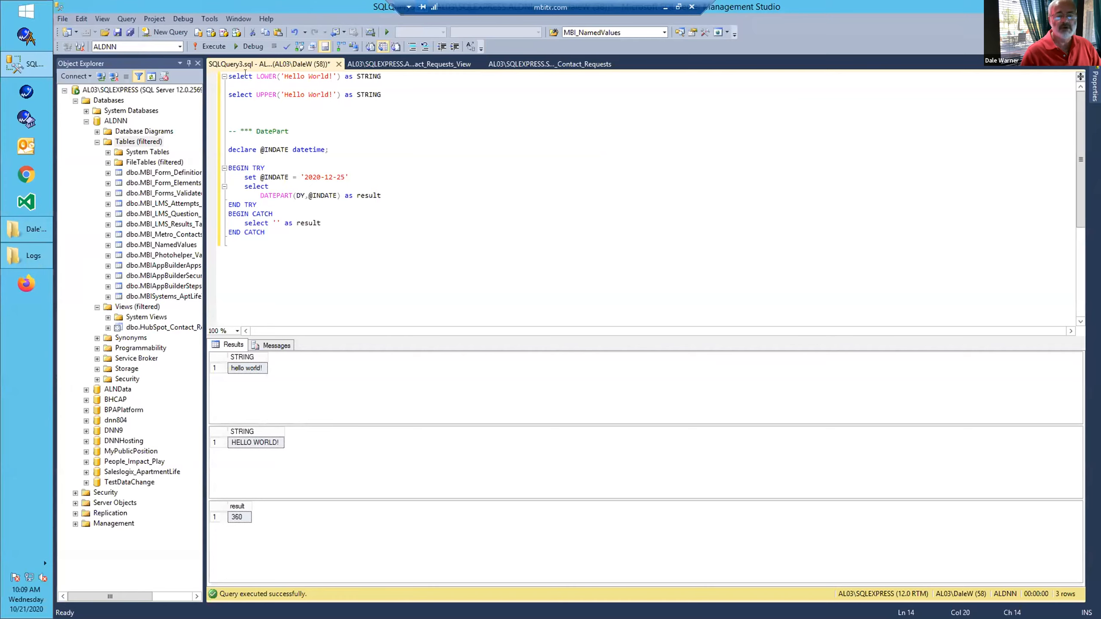
# Start debugging the SQL query script and select its first statement, the LOWER example.
pyautogui.click(254, 47)
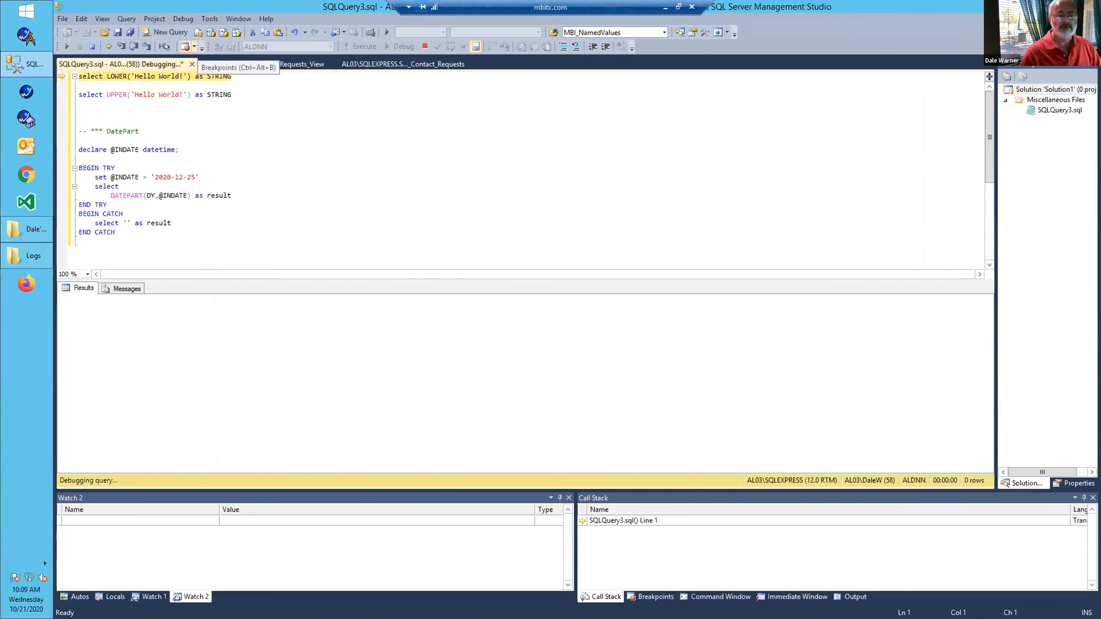
pyautogui.click(224, 165)
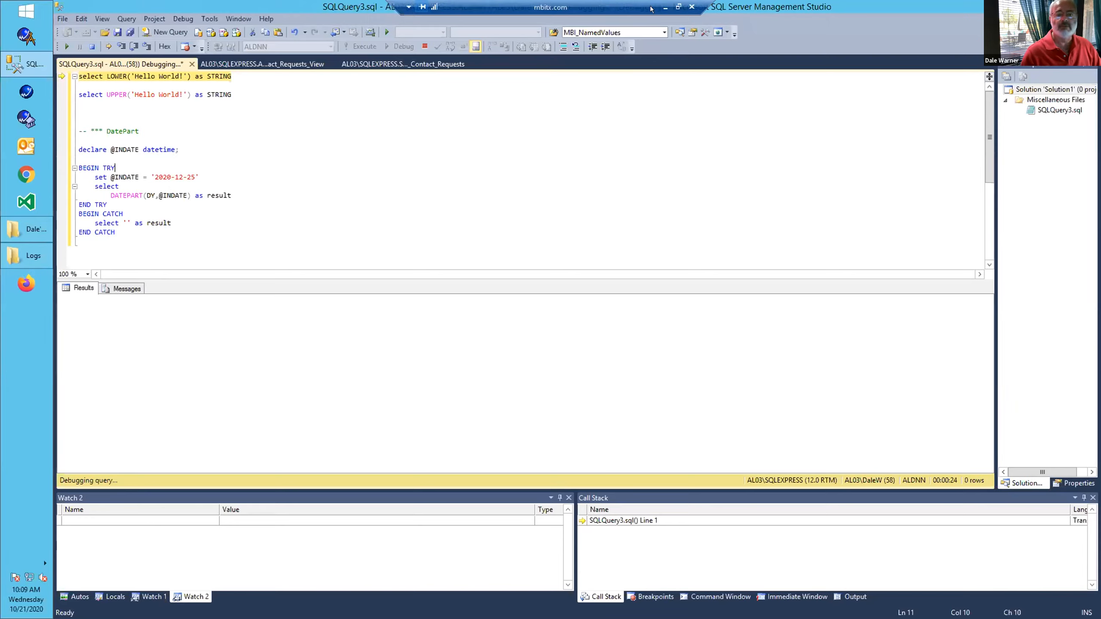
pyautogui.moveTo(253, 72); pyautogui.dragTo(78, 76)
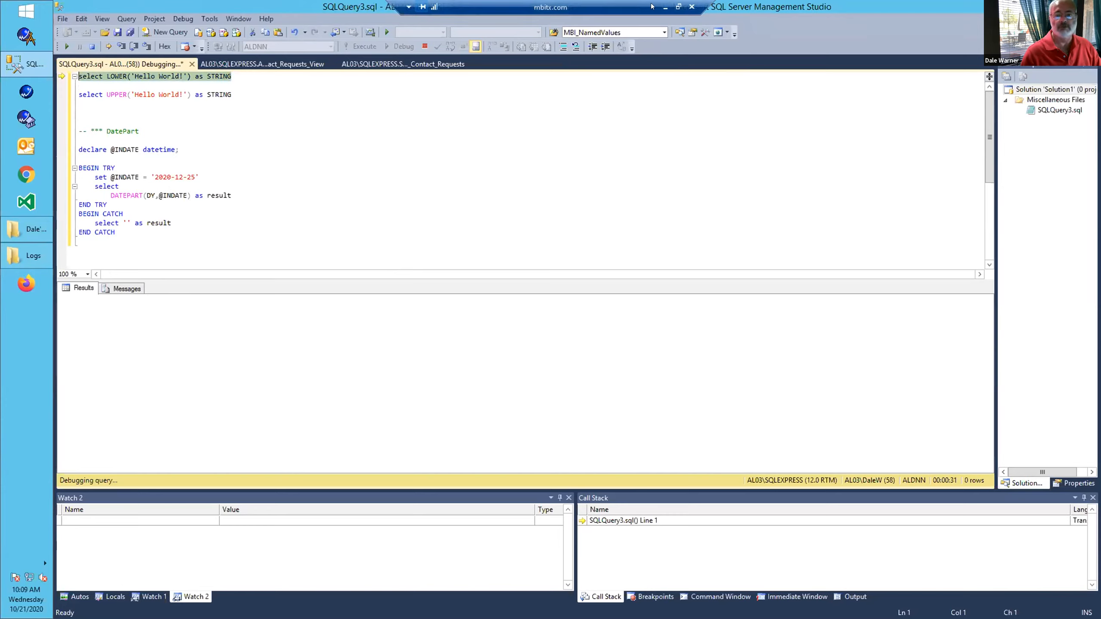
# Switch from the remote desktop to the Plant an App site in the browser and open its Tokens configuration.
pyautogui.click(665, 7)
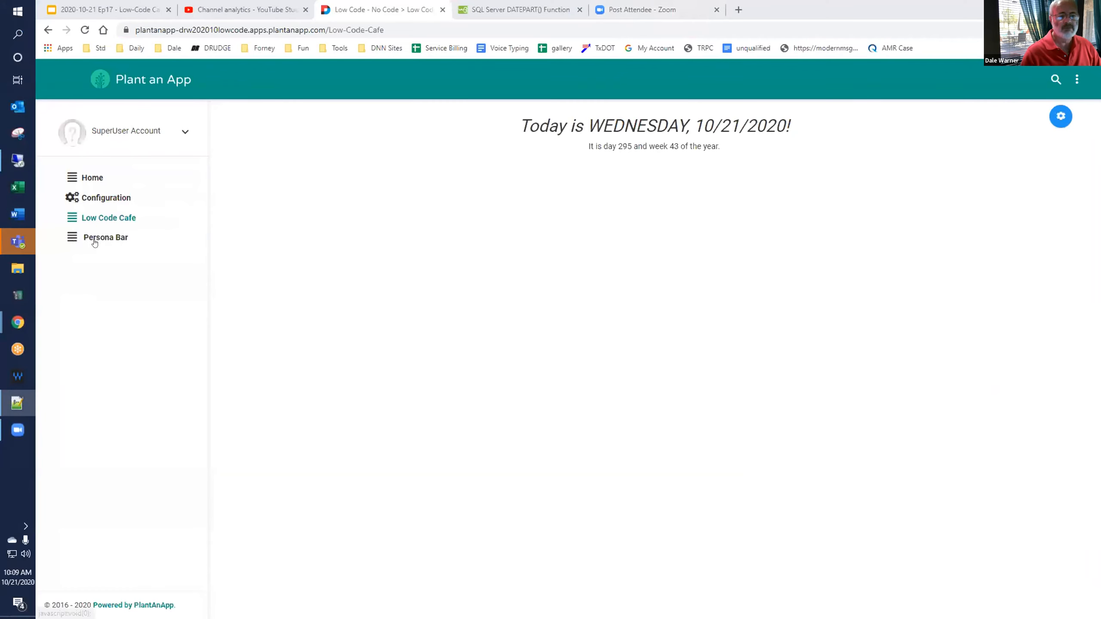
pyautogui.click(96, 198)
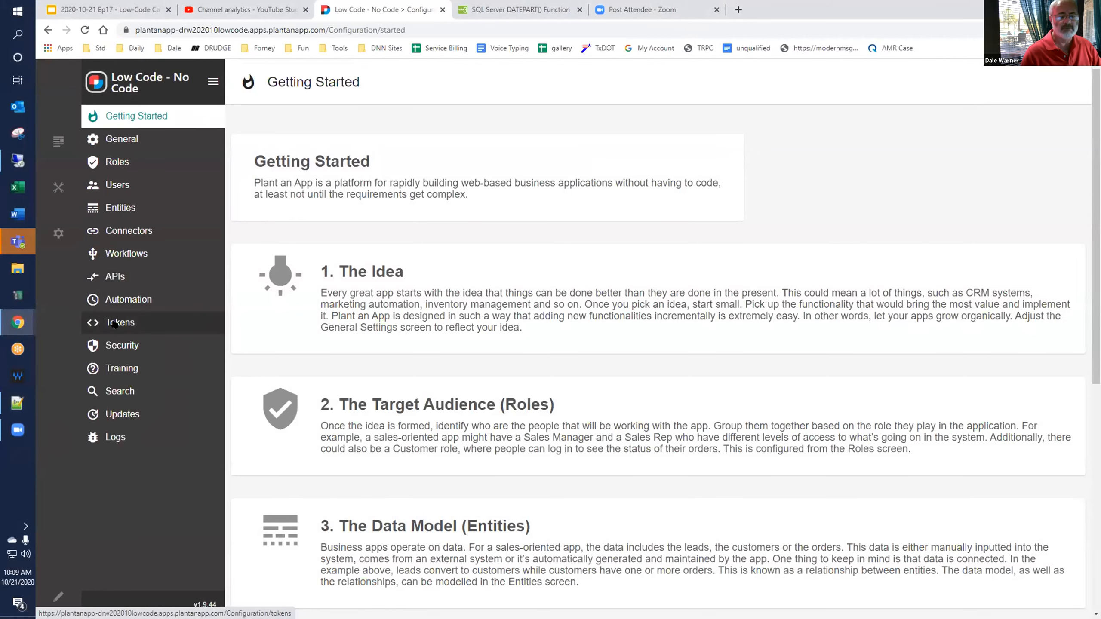
pyautogui.click(115, 324)
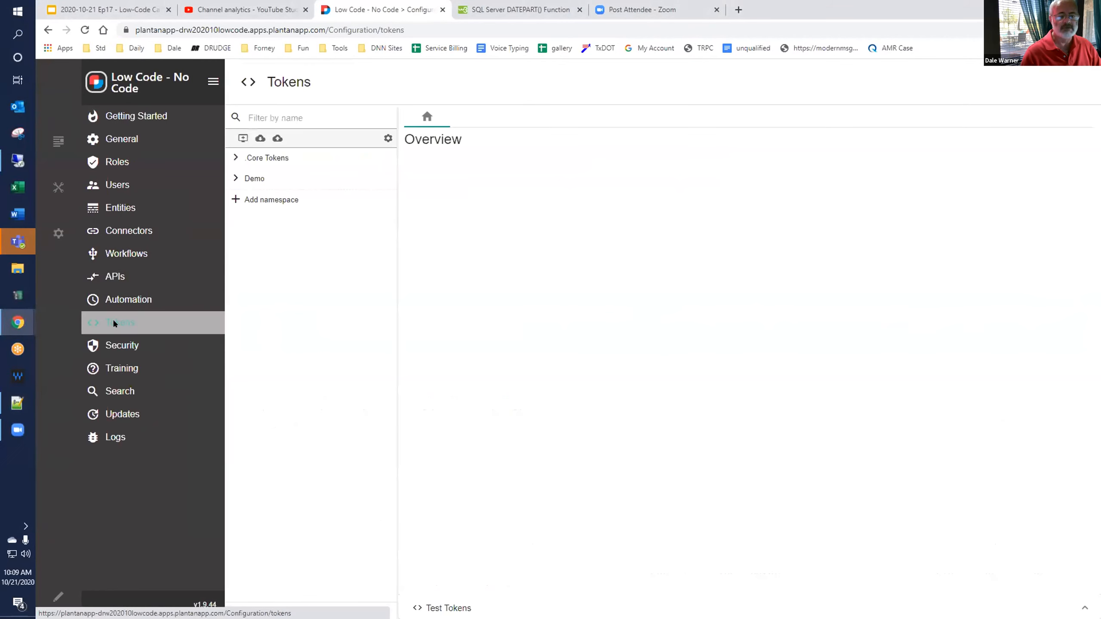
# Create a new token namespace named Cafe.
pyautogui.click(254, 207)
pyautogui.write('Cafe')
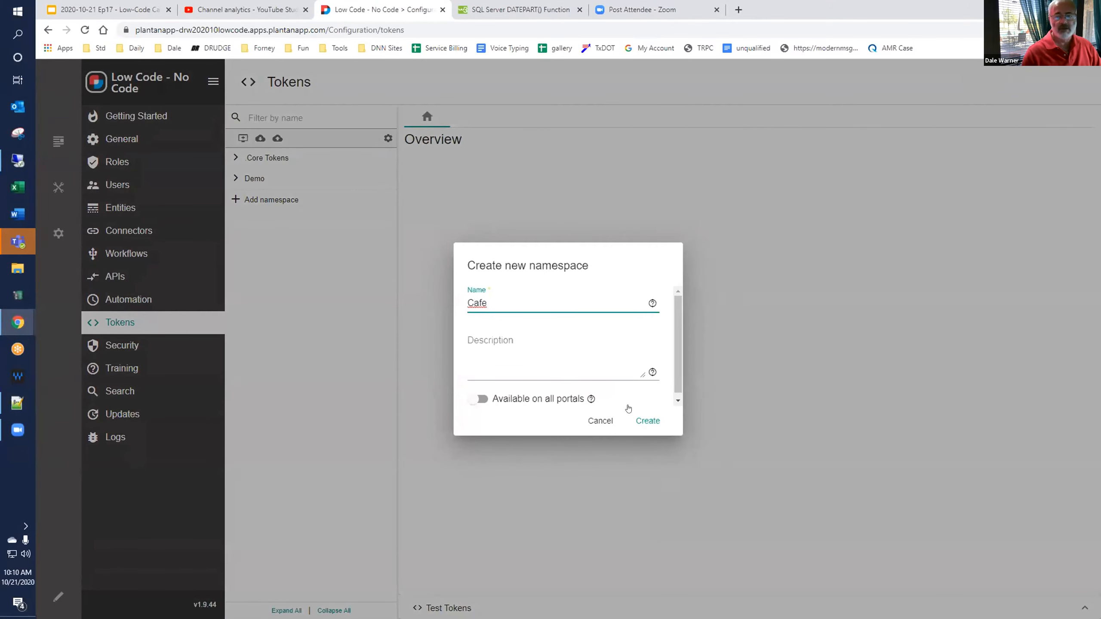
pyautogui.click(649, 420)
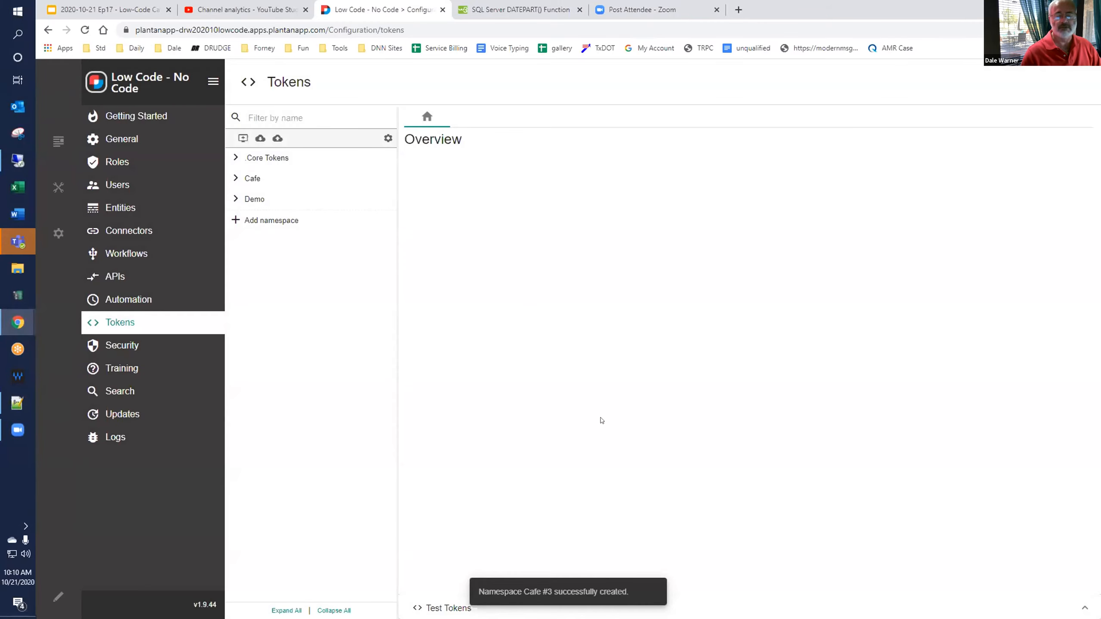
# Add a new token named ToLower to the Cafe namespace.
pyautogui.click(250, 178)
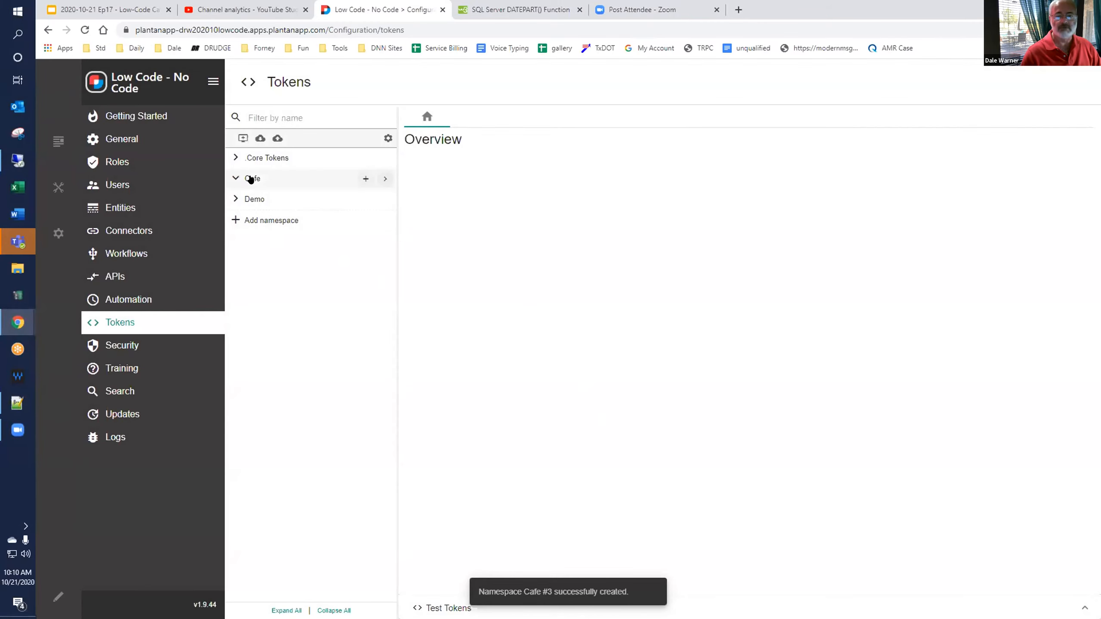
pyautogui.click(364, 179)
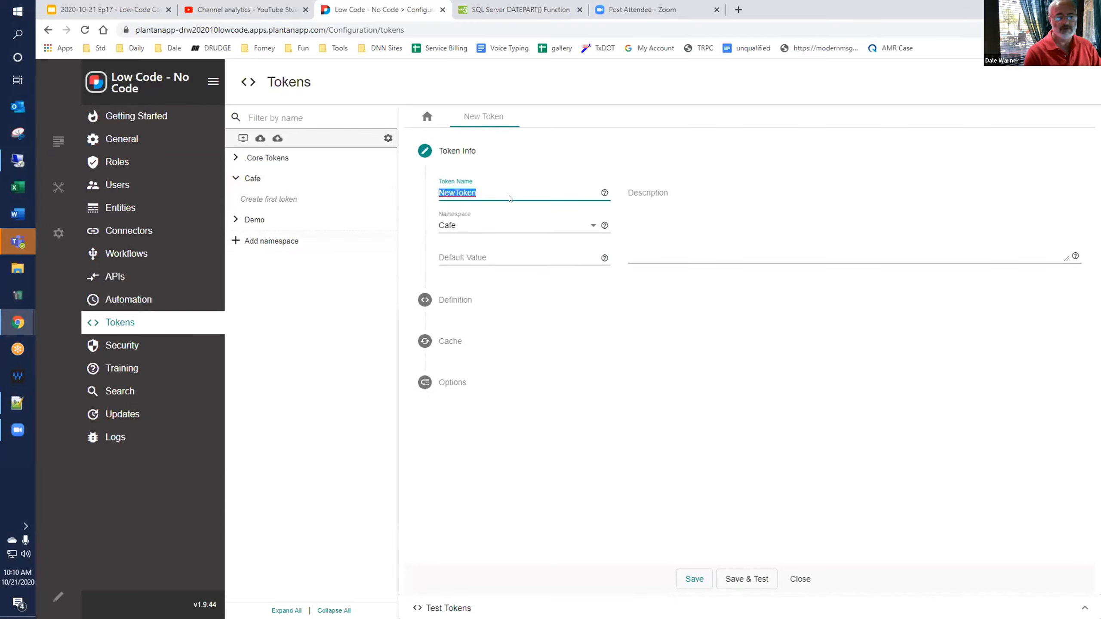
pyautogui.write('Lo')
pyautogui.press('BackSpace')
pyautogui.press('BackSpace')
pyautogui.write('ToLower')
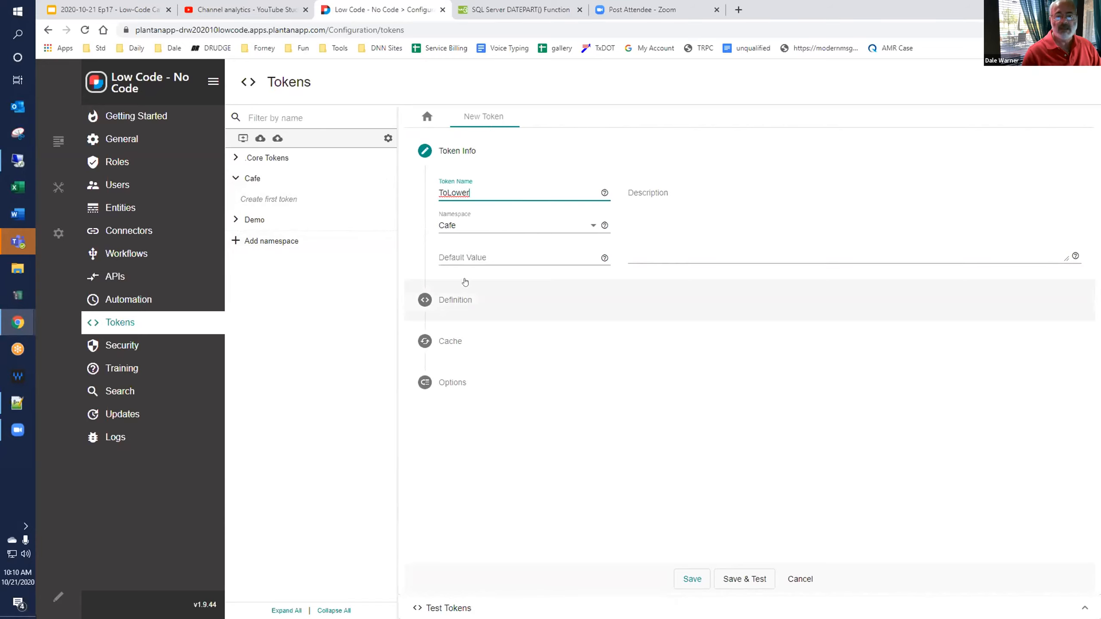
# Define the token as a Database Query with the copied SQL select LOWER('[TknParams:String]') as STRING.
pyautogui.click(463, 299)
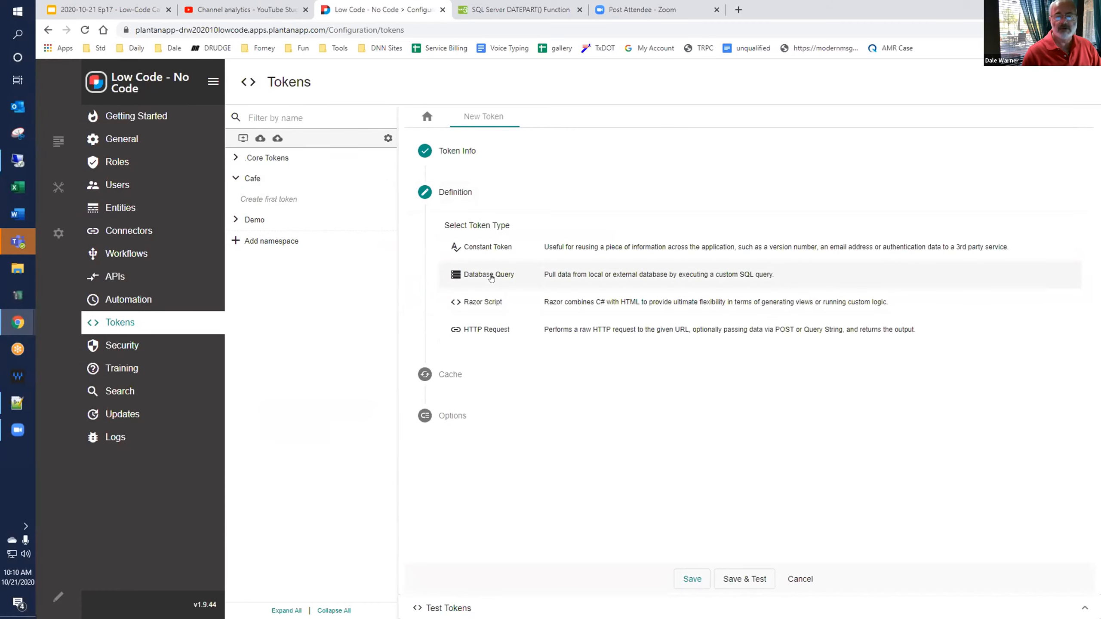
pyautogui.click(491, 278)
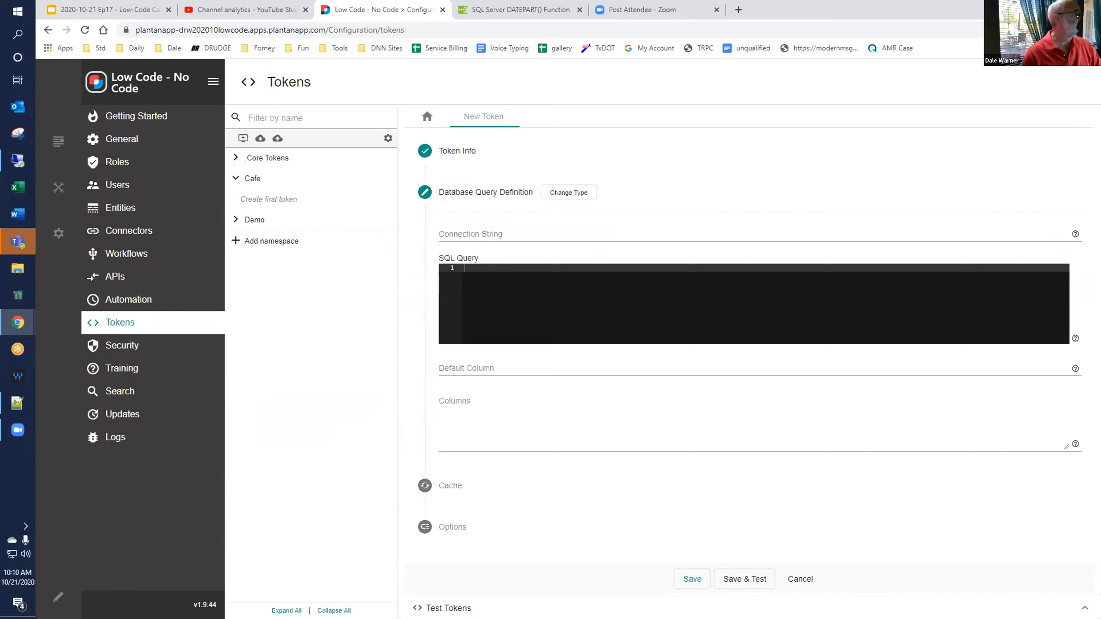
pyautogui.hotkey('alt', 'Tab')
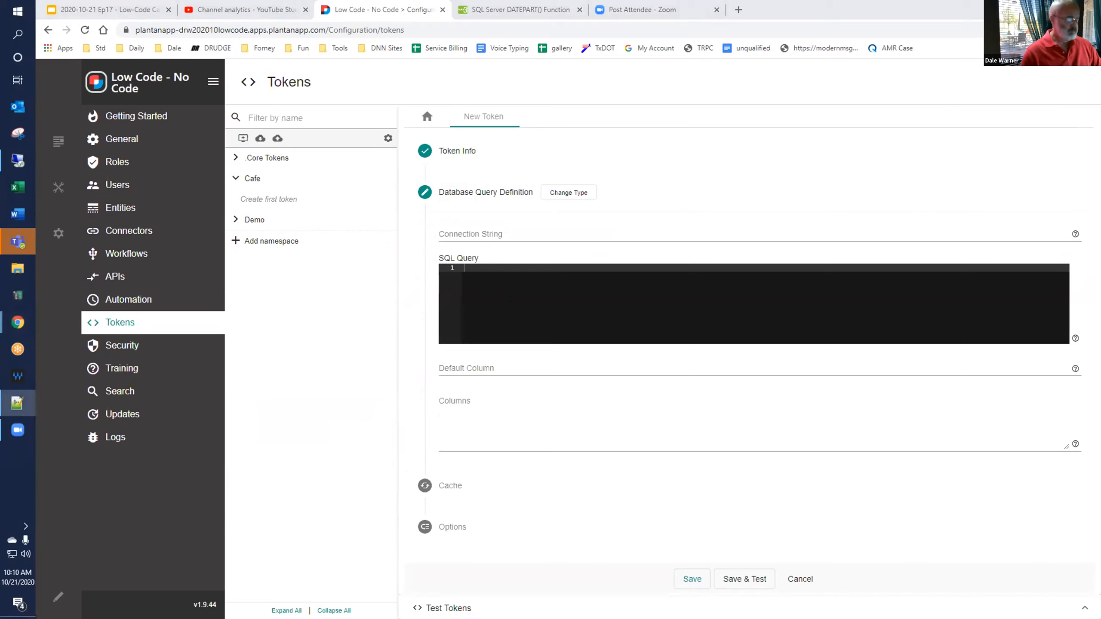
pyautogui.click(511, 300)
pyautogui.write("select LOWER('[TknParams:String]') as STRING")
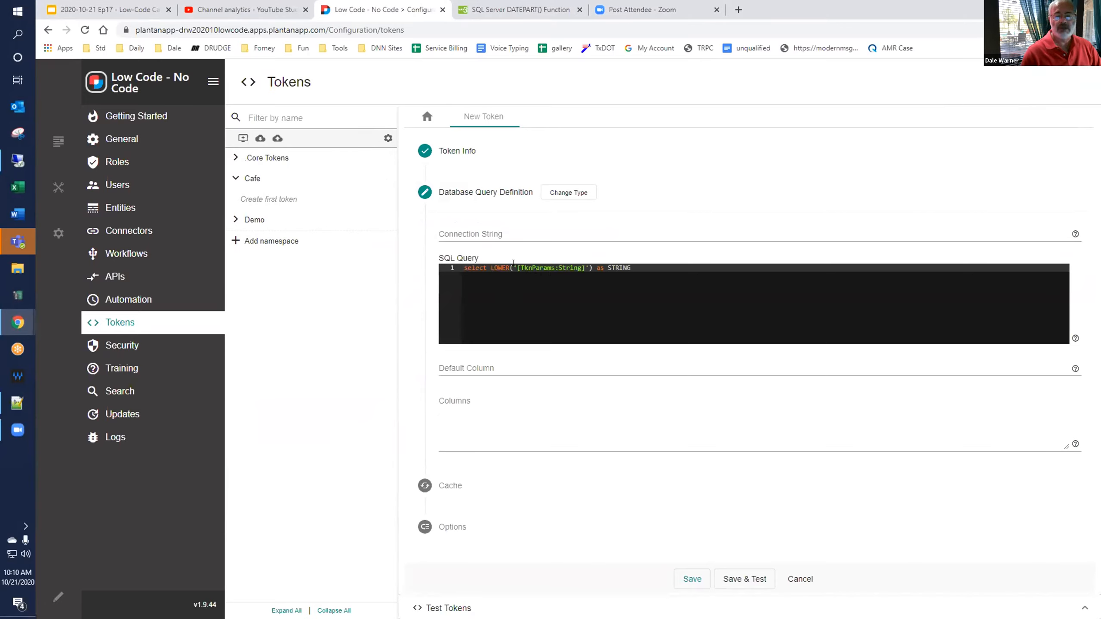
pyautogui.click(564, 263)
pyautogui.press('End')
# Set the token's default column and columns to string, and save and test it.
pyautogui.click(484, 358)
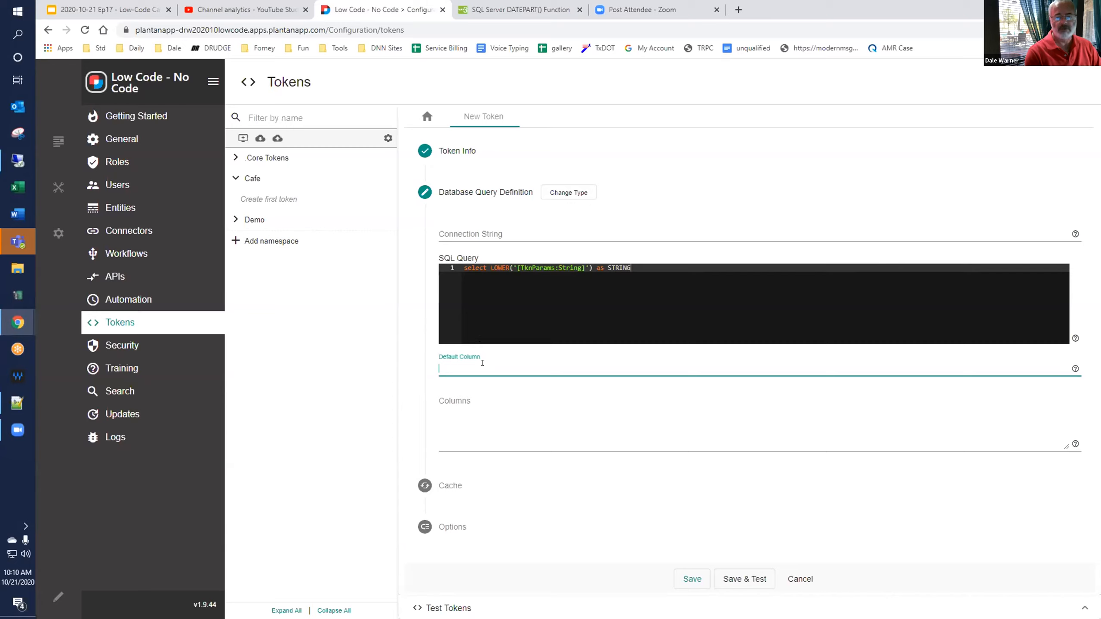
pyautogui.write('string')
pyautogui.click(538, 420)
pyautogui.write('string')
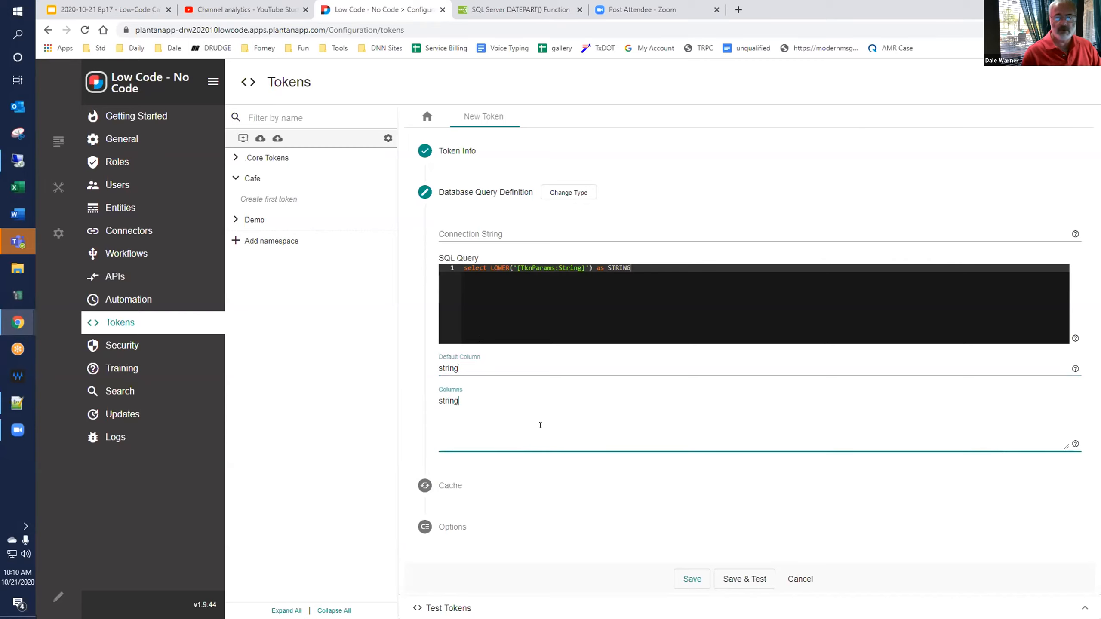
pyautogui.click(724, 578)
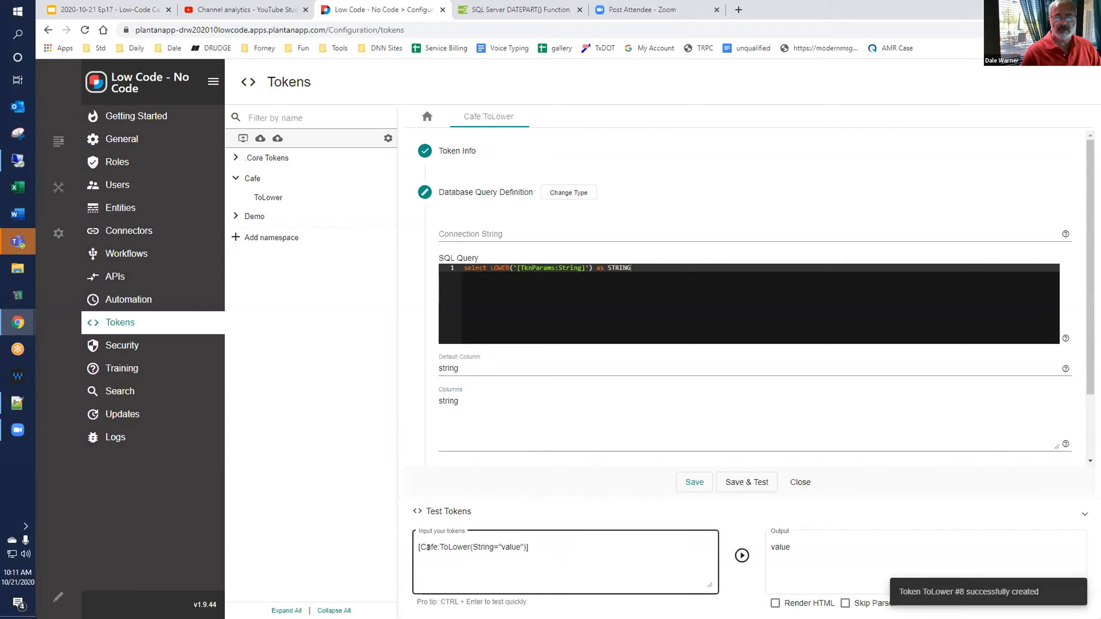
# Test the ToLower token with the String parameter set to "Hello World!".
pyautogui.doubleClick(510, 547)
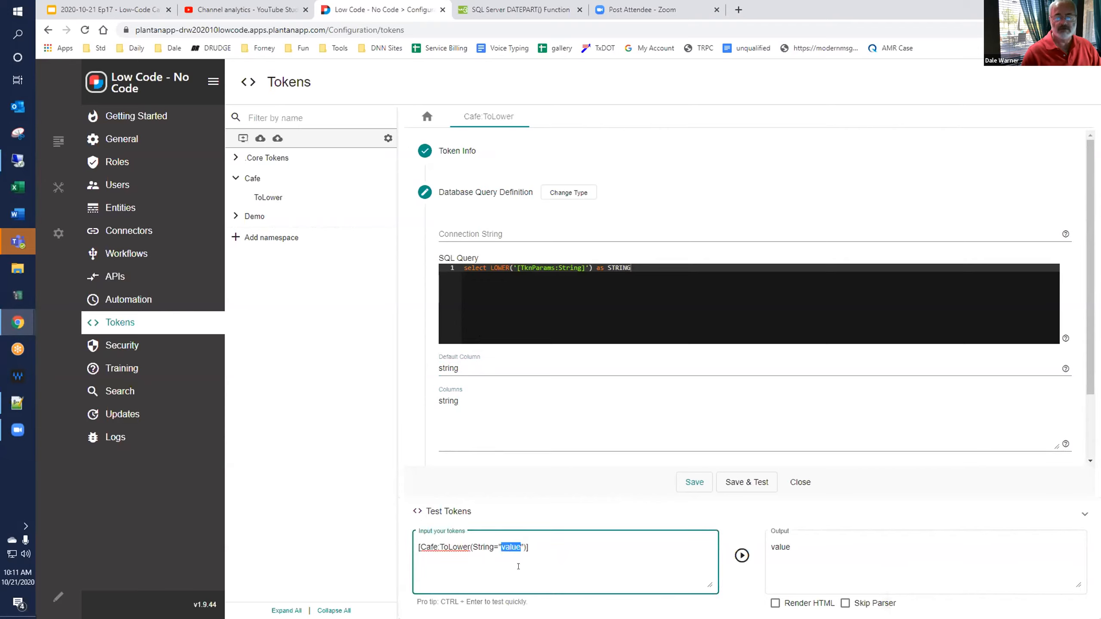
pyautogui.write('Hello')
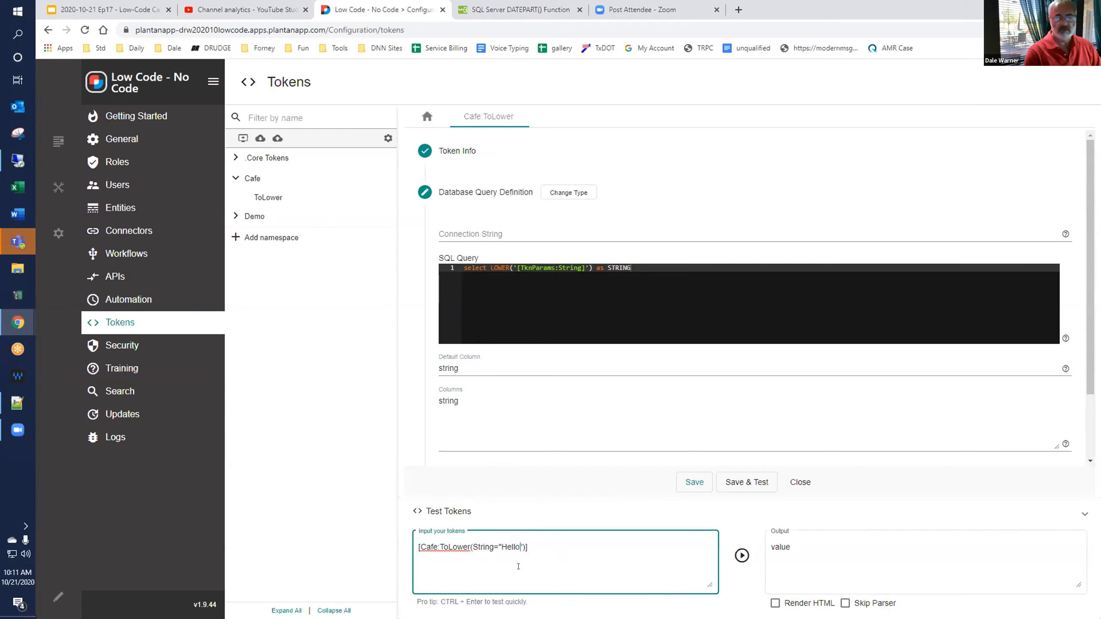
pyautogui.write(' World!')
pyautogui.click(742, 556)
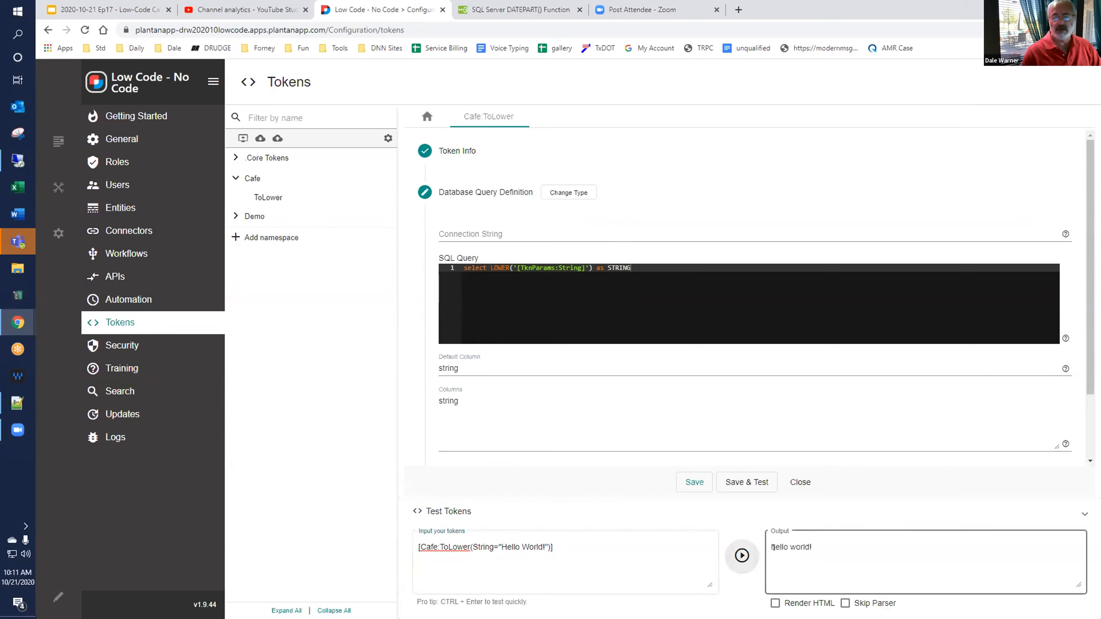
pyautogui.click(810, 554)
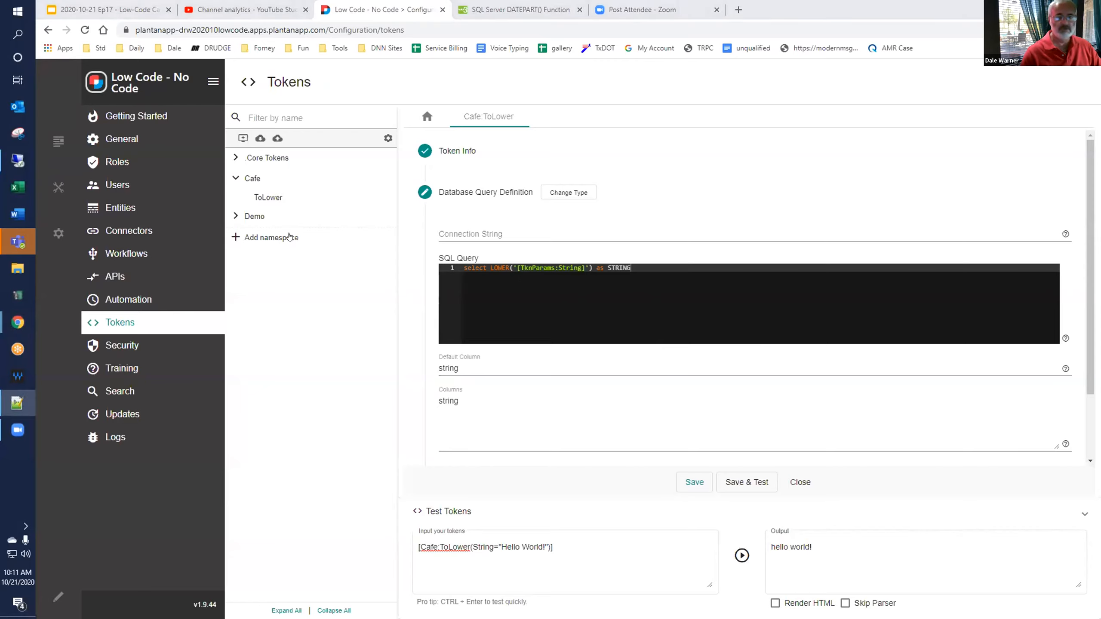
# Add another token named DatePart to the Cafe namespace.
pyautogui.moveTo(292, 206)
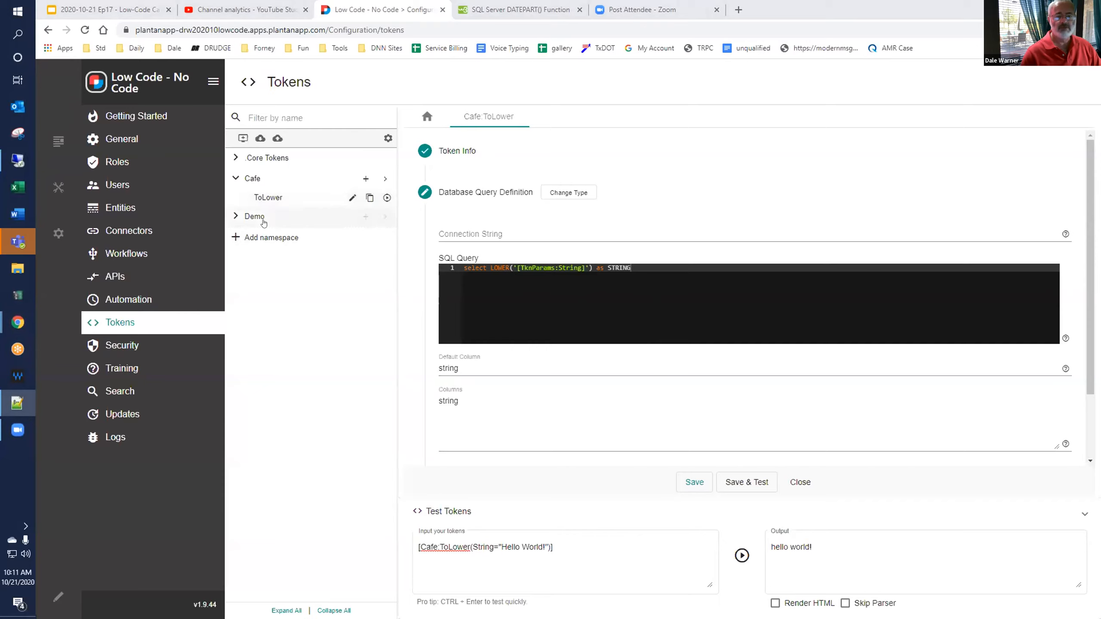
pyautogui.click(363, 179)
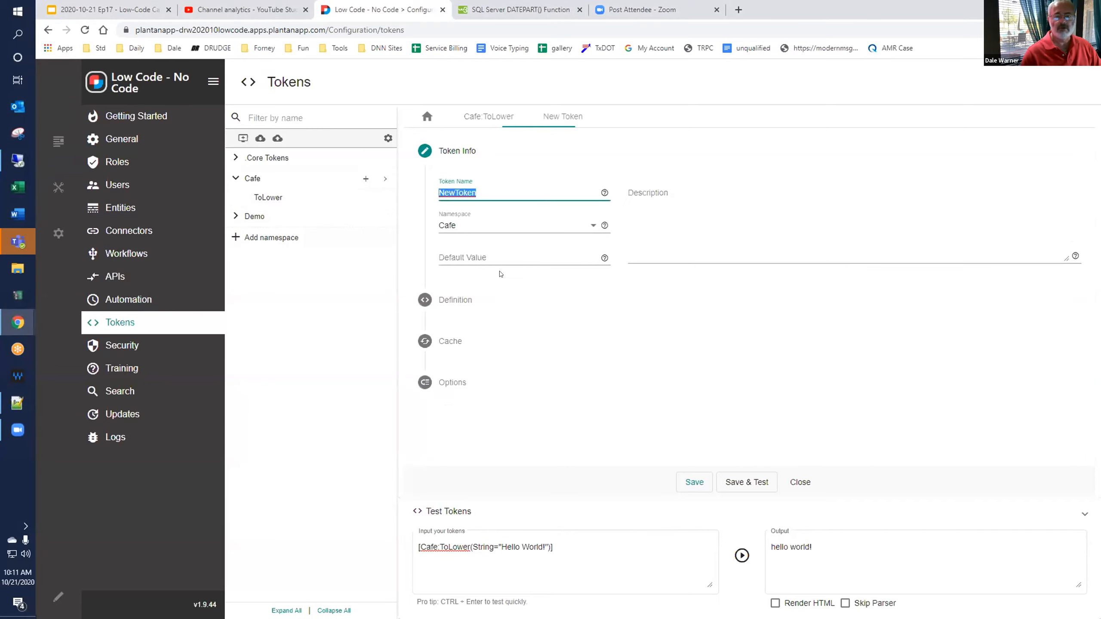
pyautogui.write('DatePart')
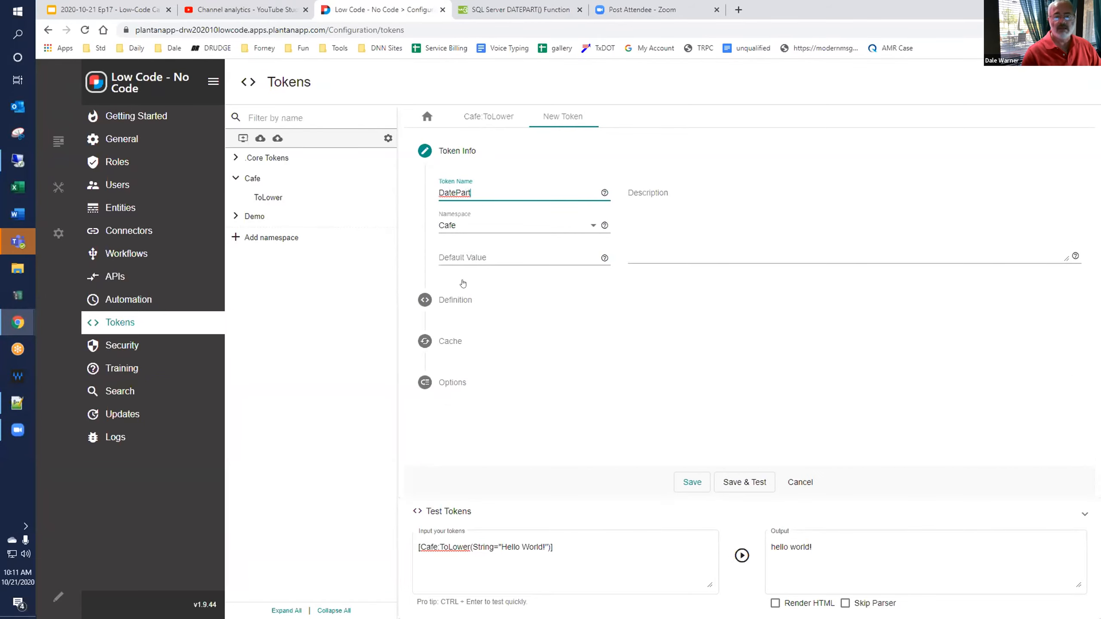
pyautogui.click(457, 299)
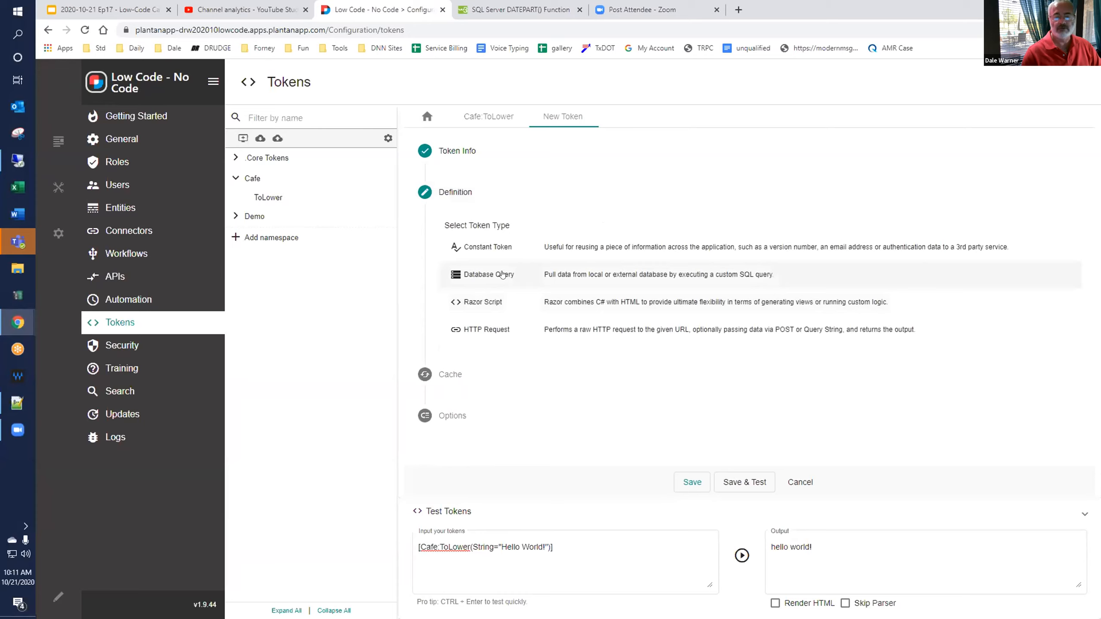
pyautogui.click(505, 275)
pyautogui.write("declare @INDATE datetime;  BEGIN TRY     set @INDATE = '[TknParams:Date]'     select         DATEPART([TknParams:DatePart],@INDATE) as result END TRY BEGIN CATCH     select '' as result END CATCH")
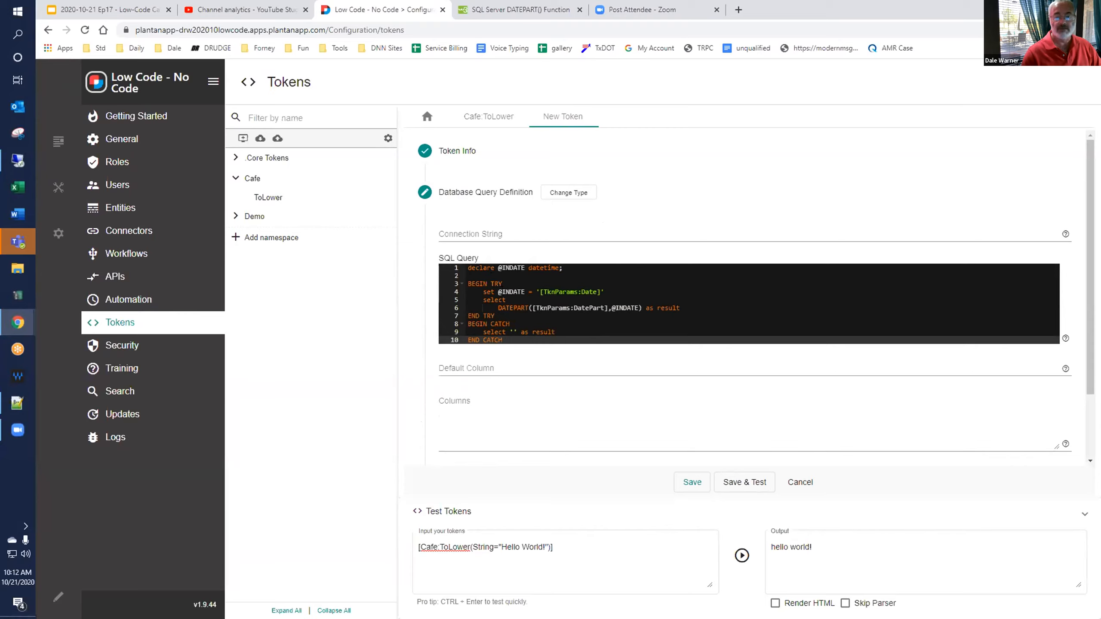
pyautogui.click(601, 292)
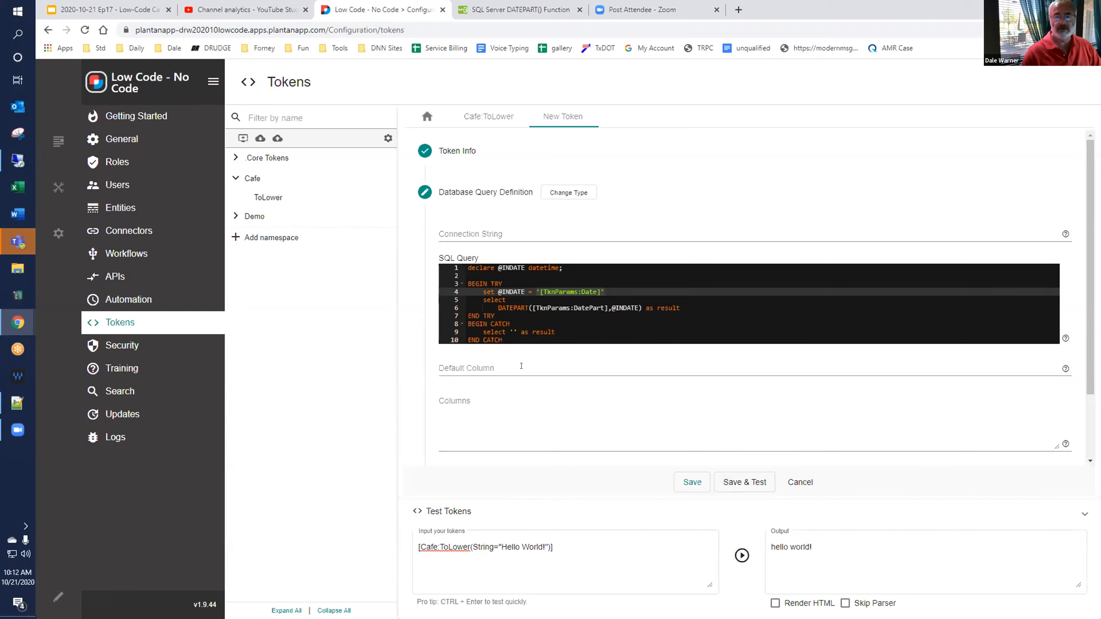
# Copy the alias result from the query into the default column and columns, and save and test the token.
pyautogui.click(658, 308)
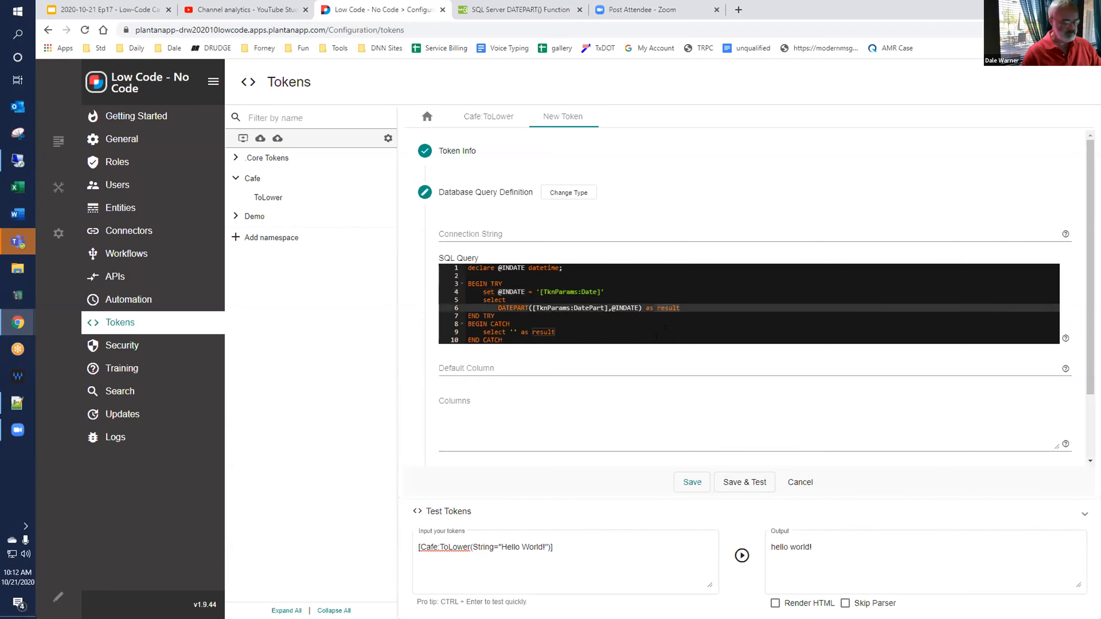
pyautogui.click(482, 370)
pyautogui.write('result')
pyautogui.click(518, 405)
pyautogui.write('result')
pyautogui.click(745, 483)
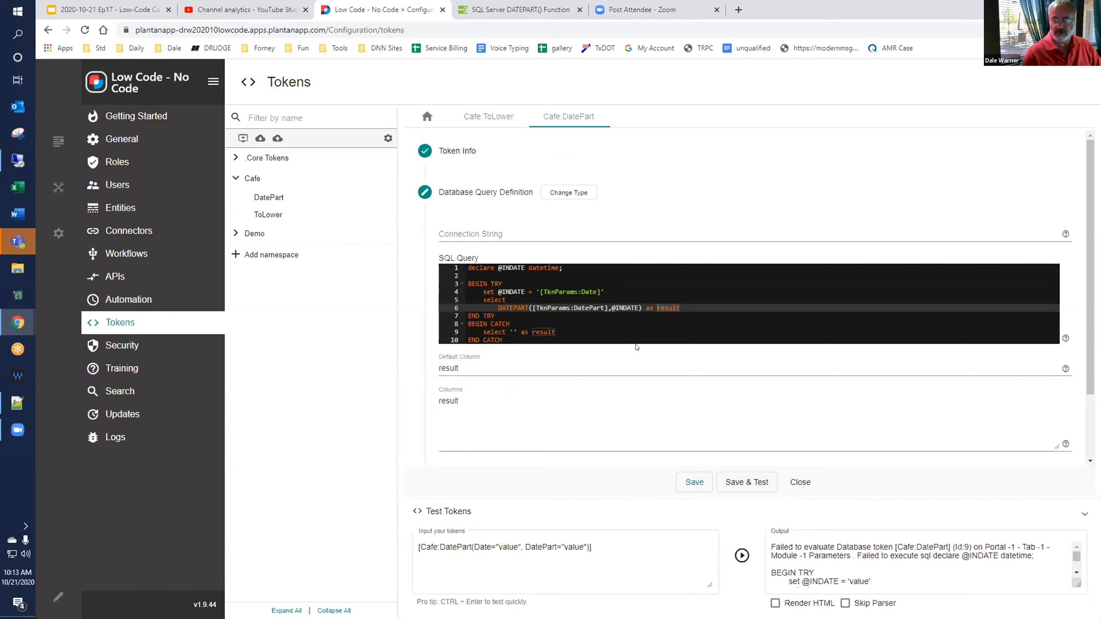
# Return to the start of the SQL query and rerun the Cafe:DatePart token test.
pyautogui.click(614, 320)
pyautogui.hotkey('ctrl', 'Home')
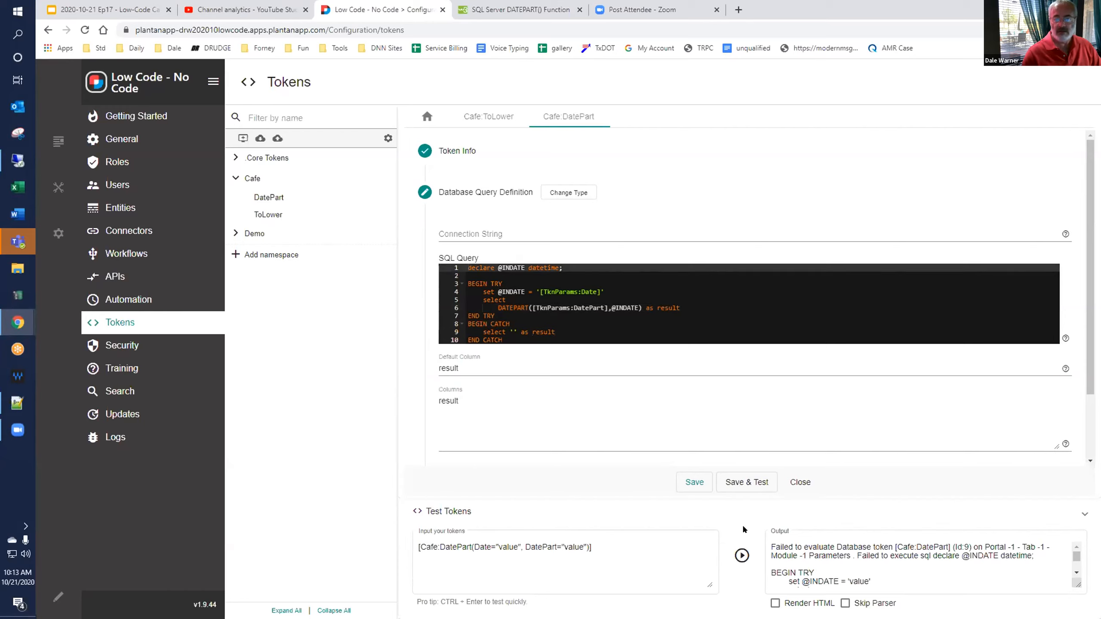
pyautogui.click(741, 556)
pyautogui.click(675, 544)
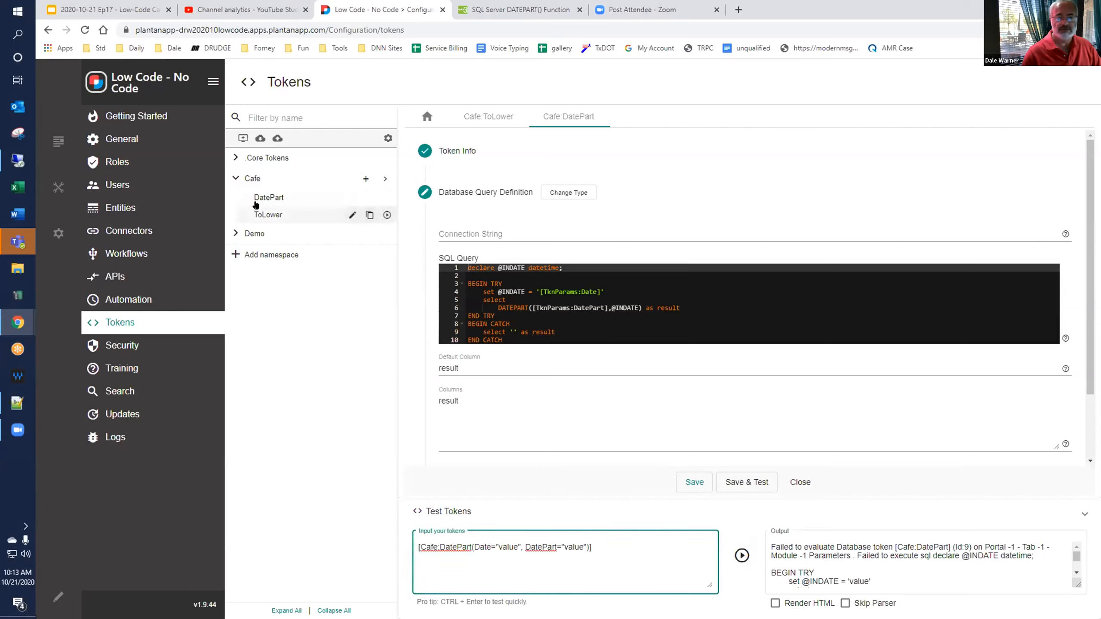
# Open the Demo namespace's DatePart token for editing, and save and test it.
pyautogui.click(254, 234)
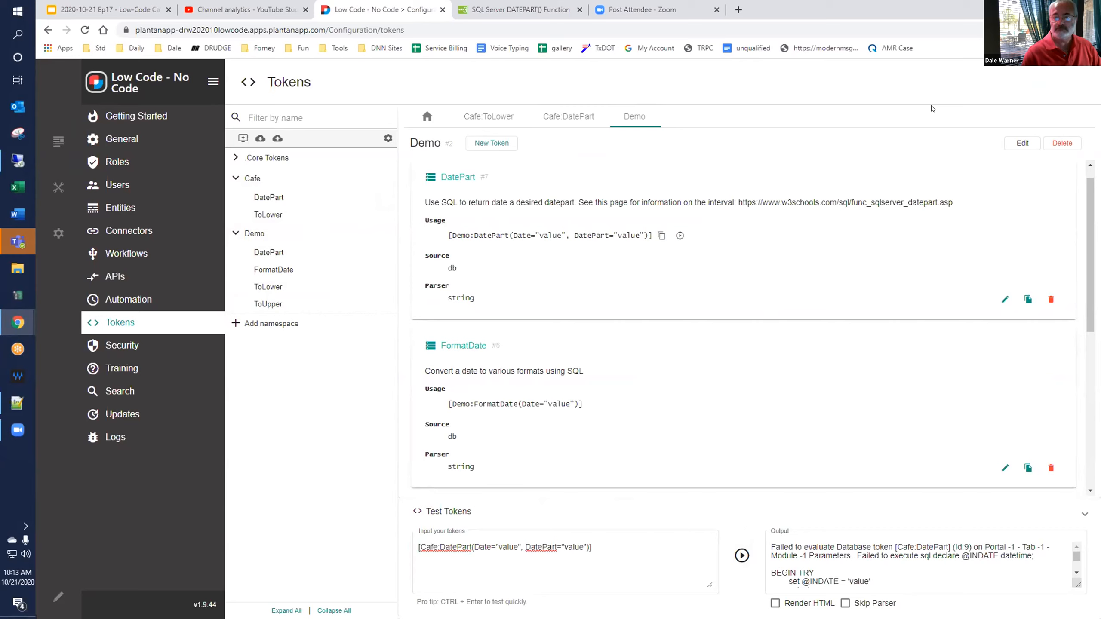
pyautogui.click(1004, 299)
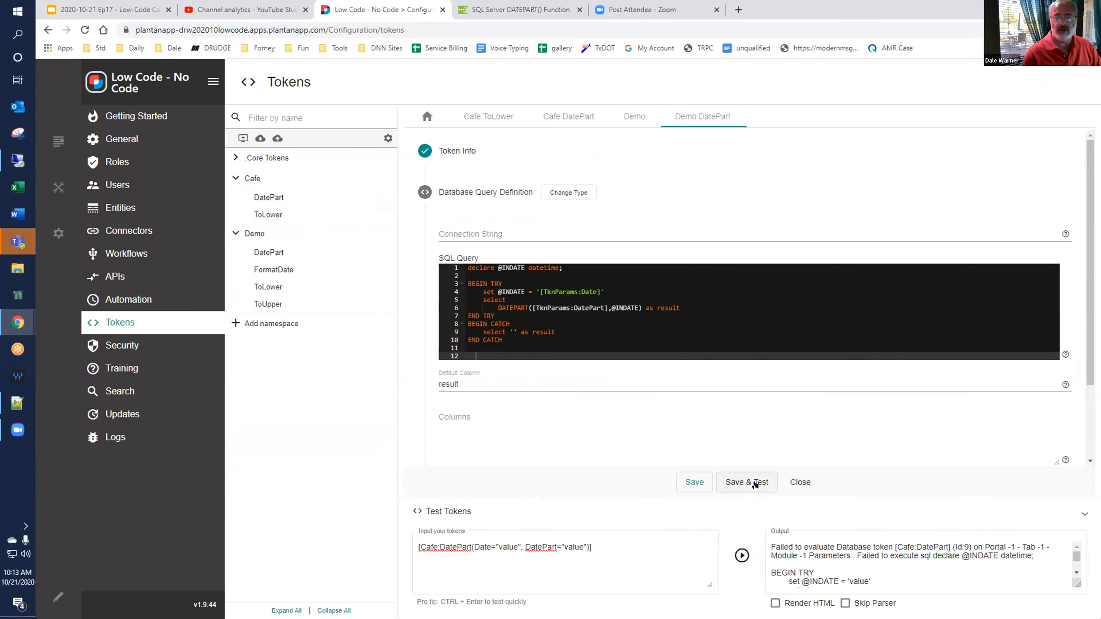
pyautogui.click(729, 480)
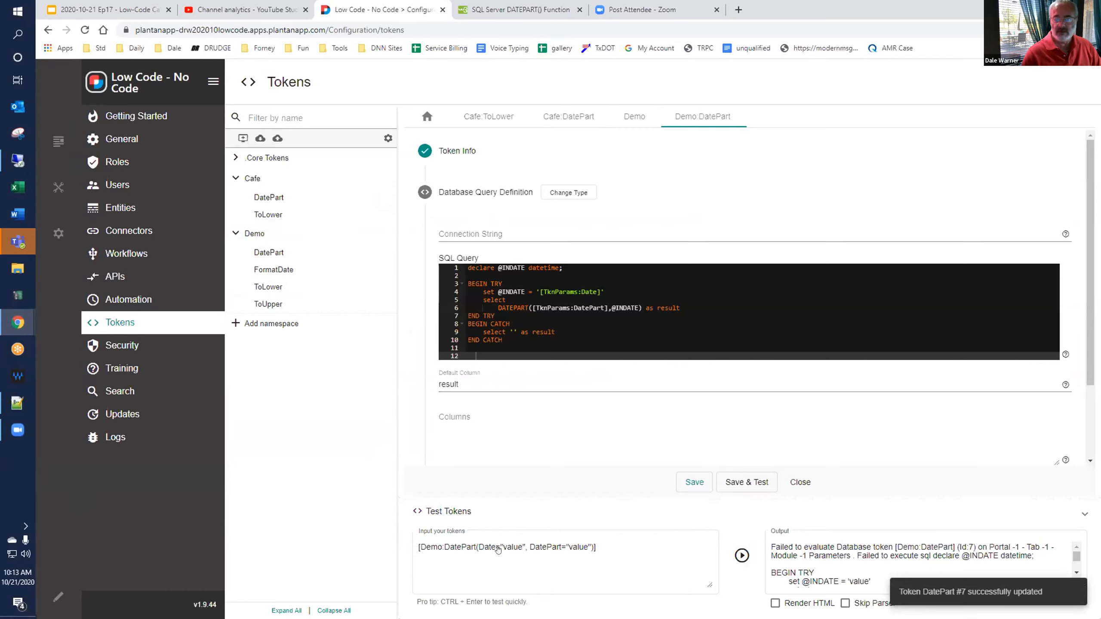
# Test the Demo:DatePart token with Date set to 12/31/2020 and DatePart set to dy.
pyautogui.click(650, 539)
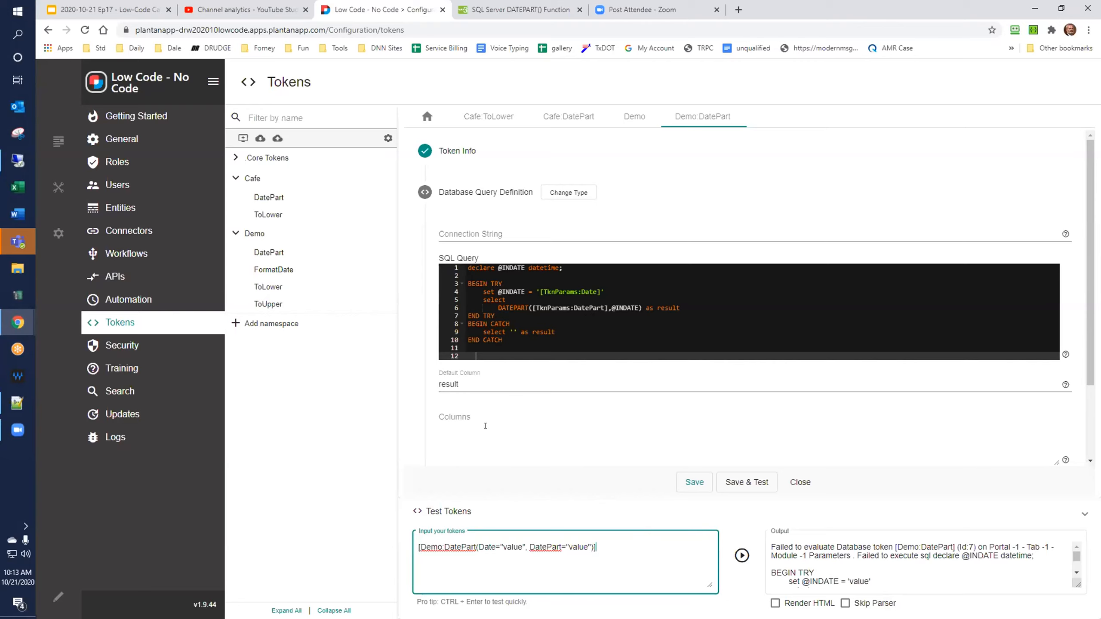
pyautogui.doubleClick(510, 558)
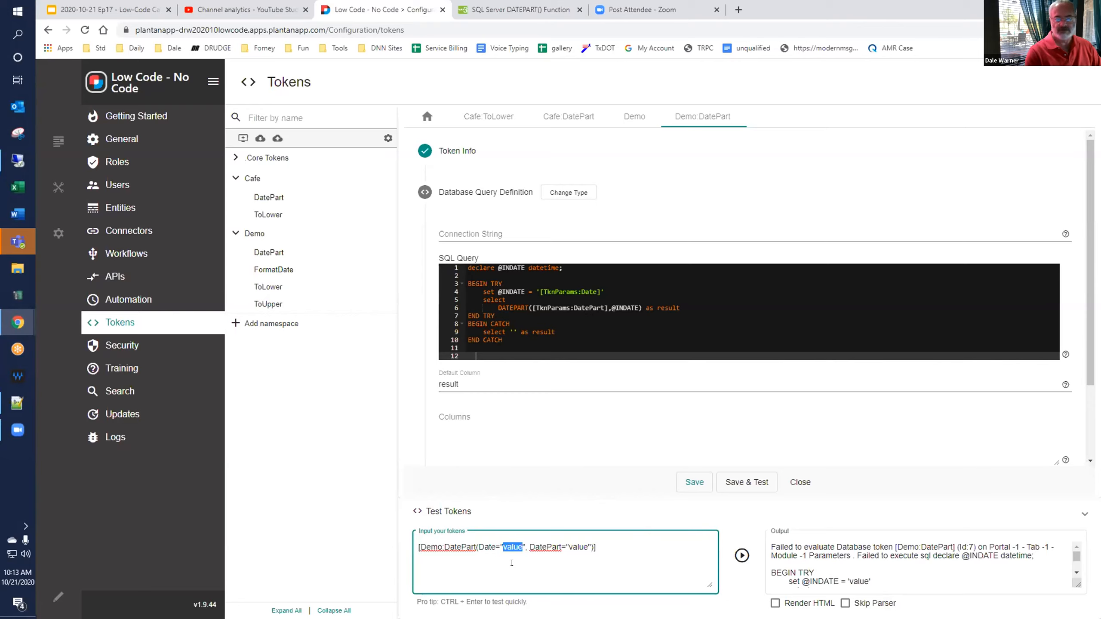
pyautogui.write('12/31/2020')
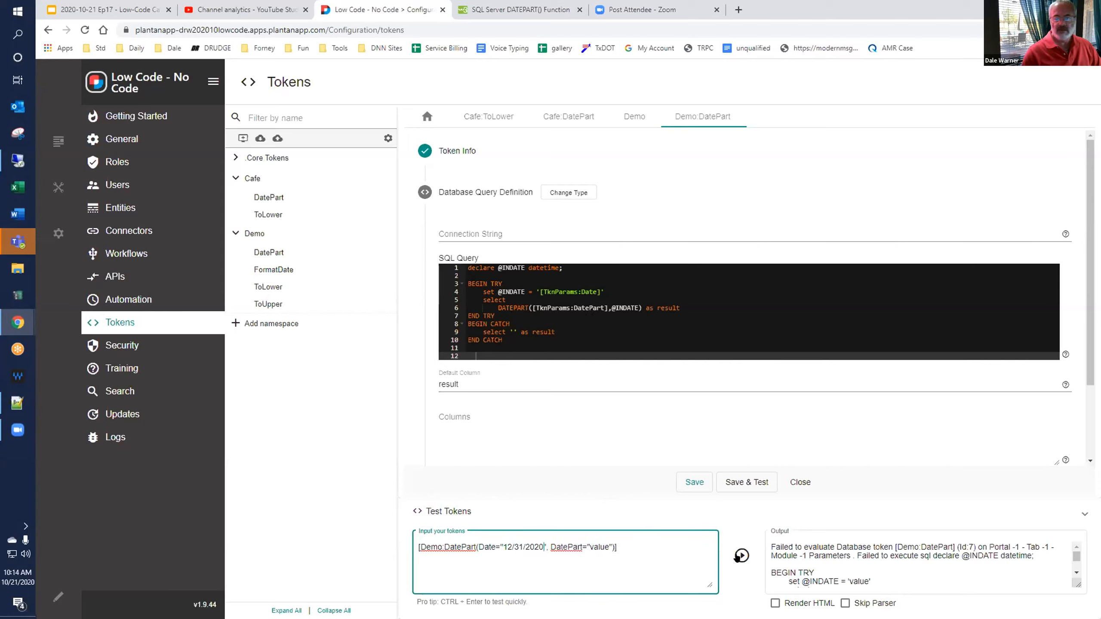
pyautogui.doubleClick(593, 546)
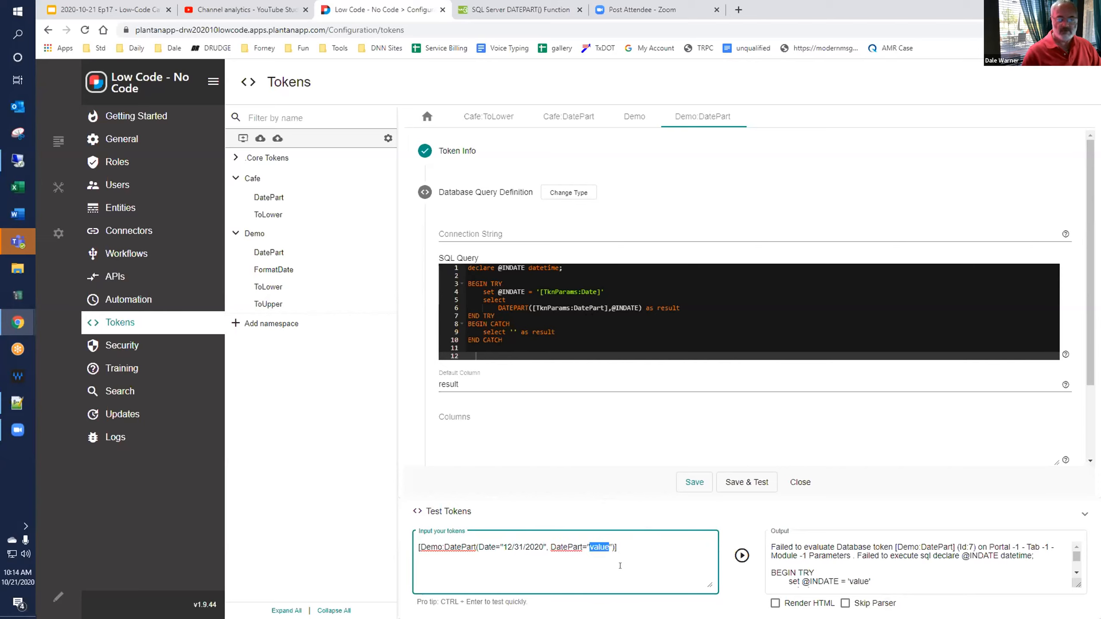
pyautogui.write('dy')
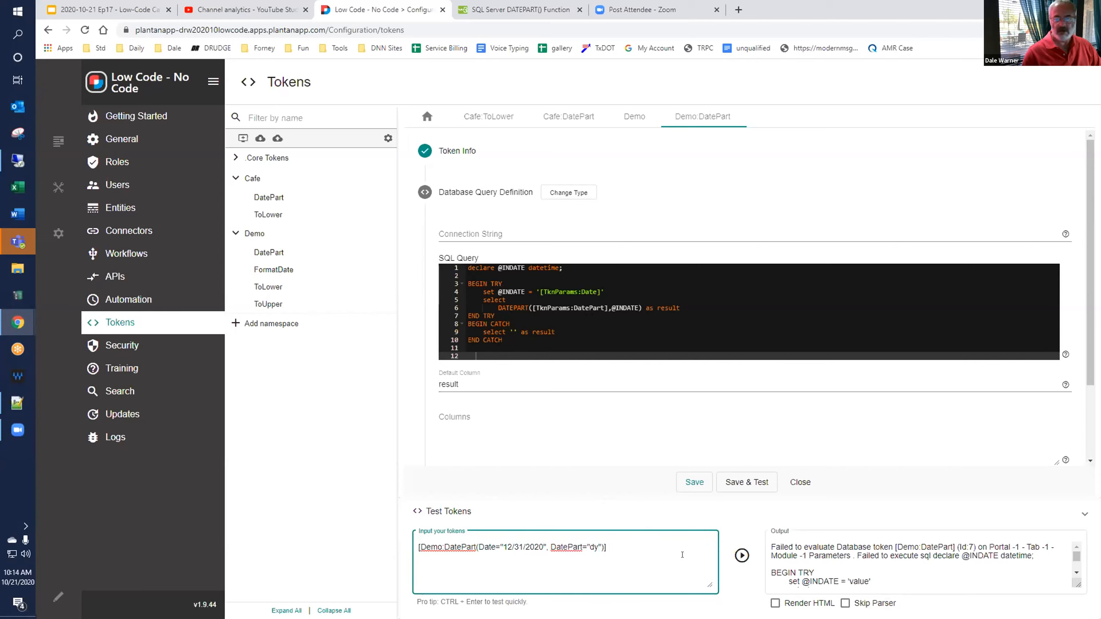
pyautogui.click(741, 556)
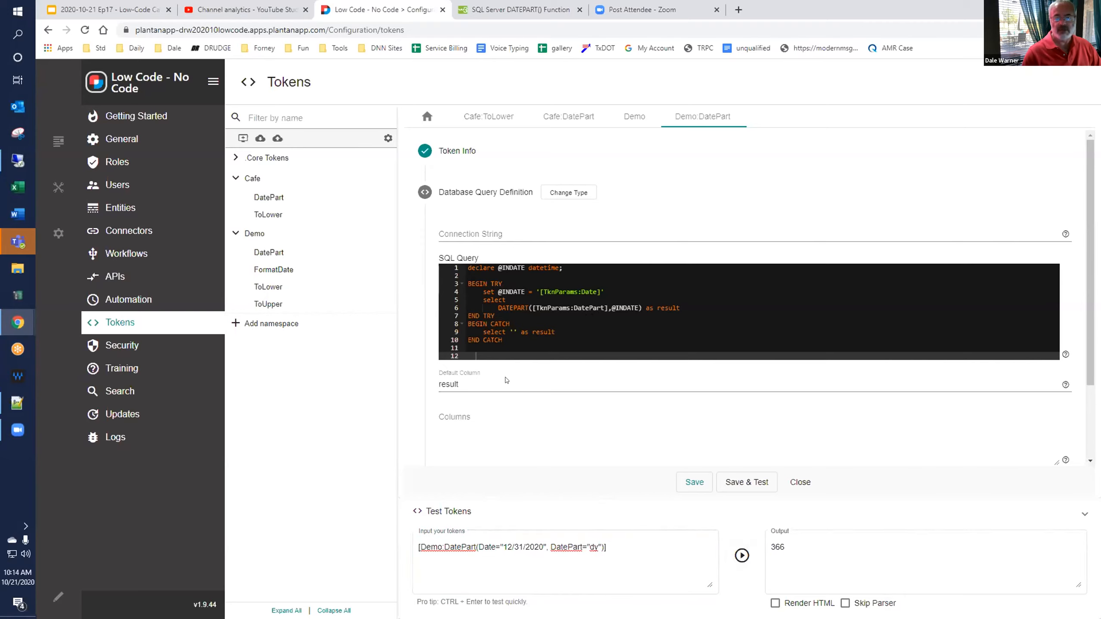
# Change the test token's DatePart parameter to wk and run the test again.
pyautogui.click(481, 547)
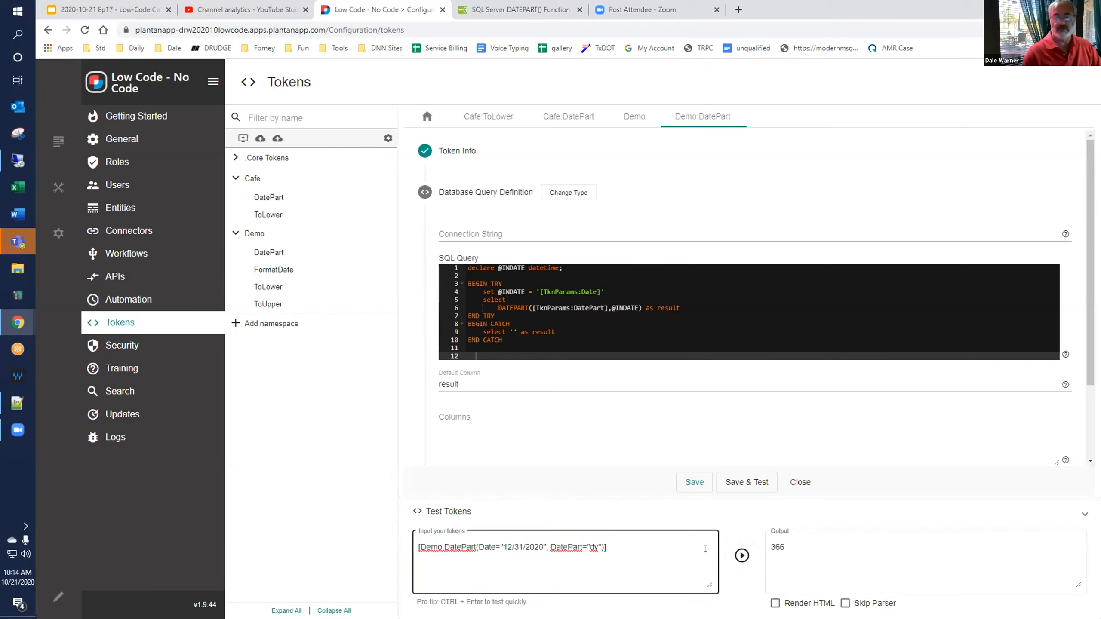
pyautogui.doubleClick(592, 547)
pyautogui.write('wk')
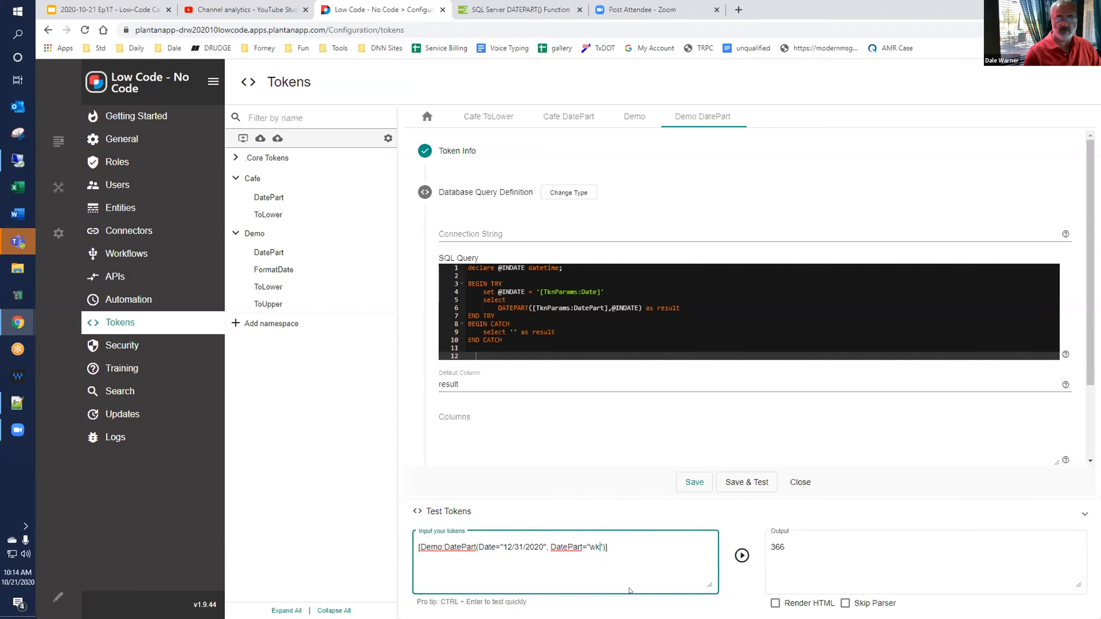
pyautogui.click(733, 560)
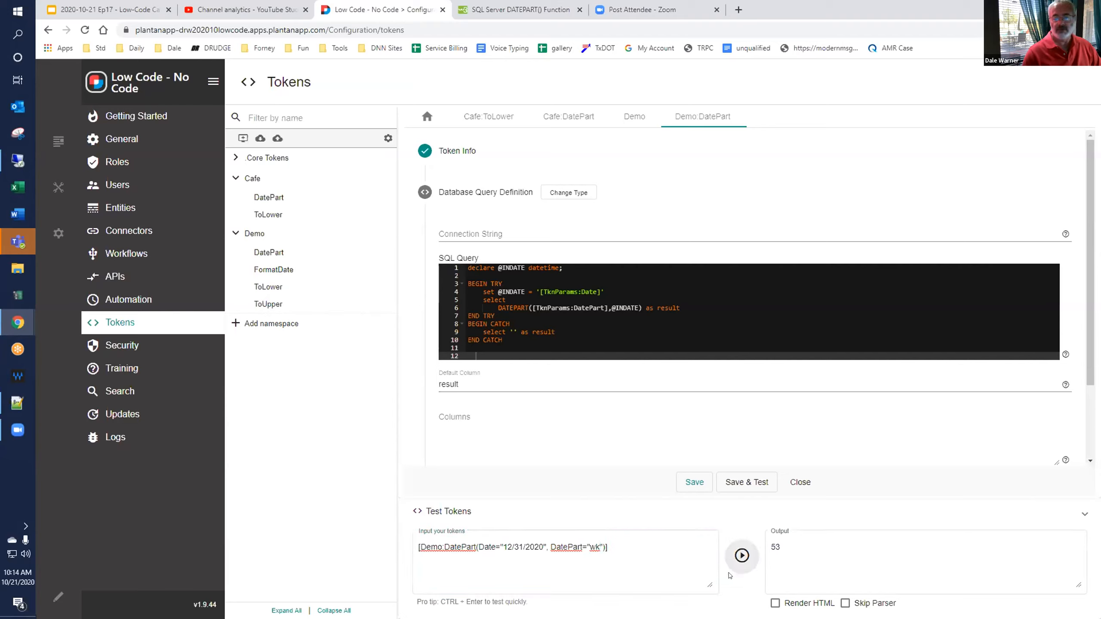
# Review the interval values in the w3schools DATEPART reference, and switch to the Low-Code Cafe presentation in Google Slides.
pyautogui.click(519, 11)
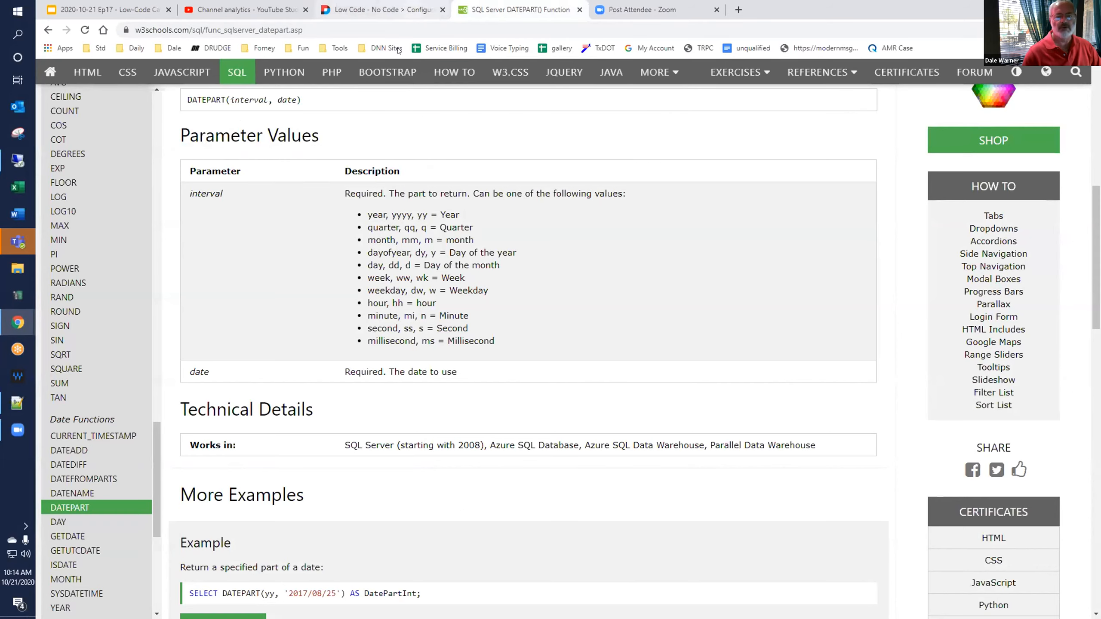
pyautogui.click(409, 9)
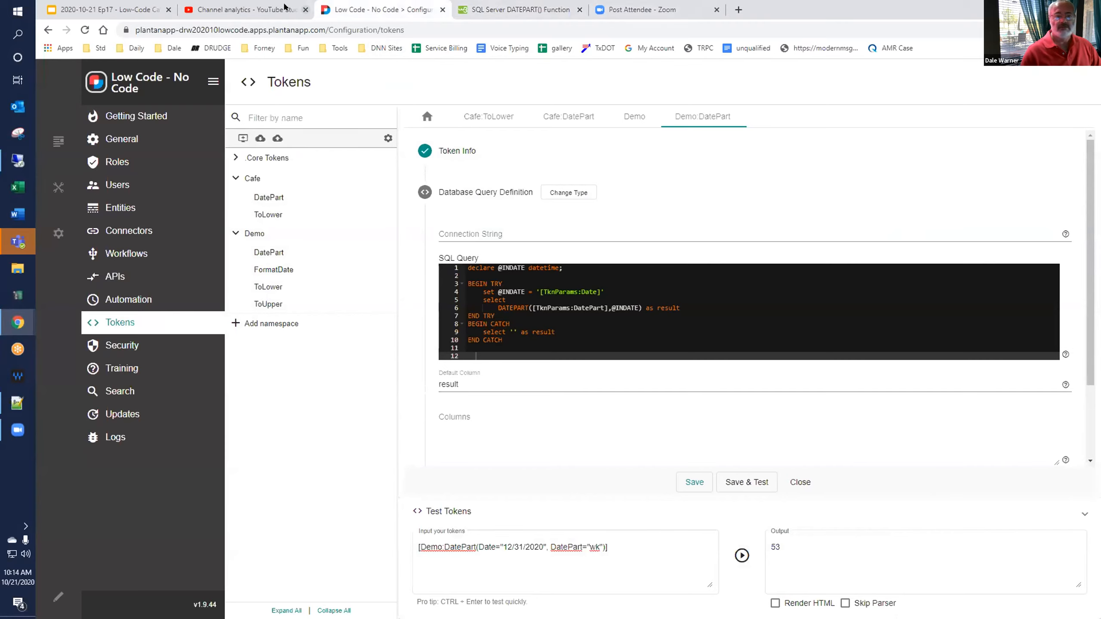
pyautogui.click(250, 6)
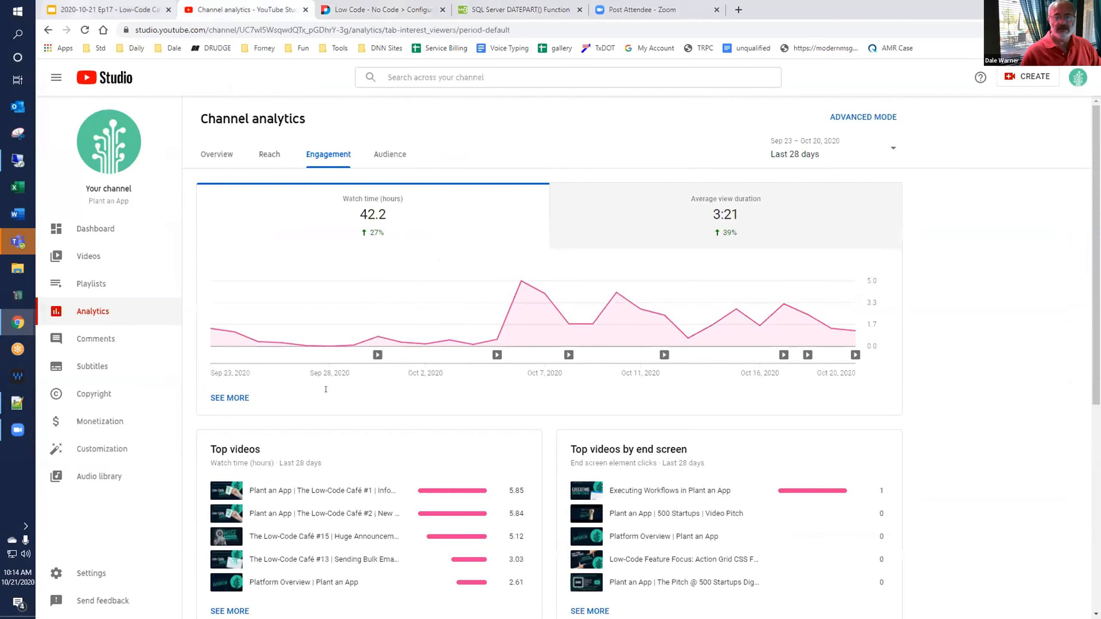
pyautogui.click(109, 10)
pyautogui.doubleClick(774, 407)
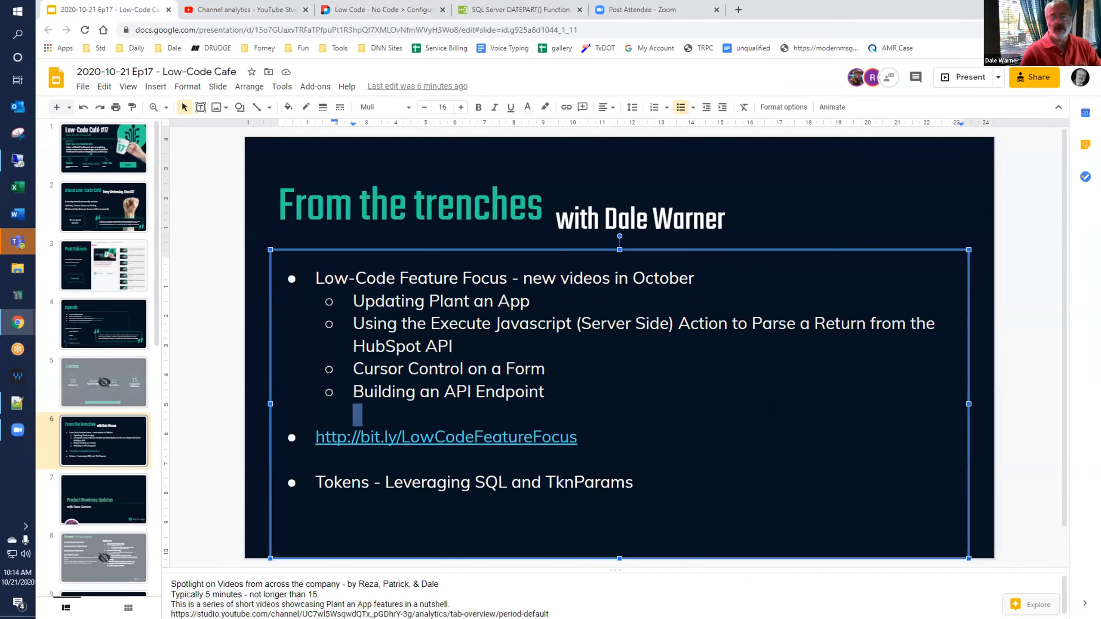
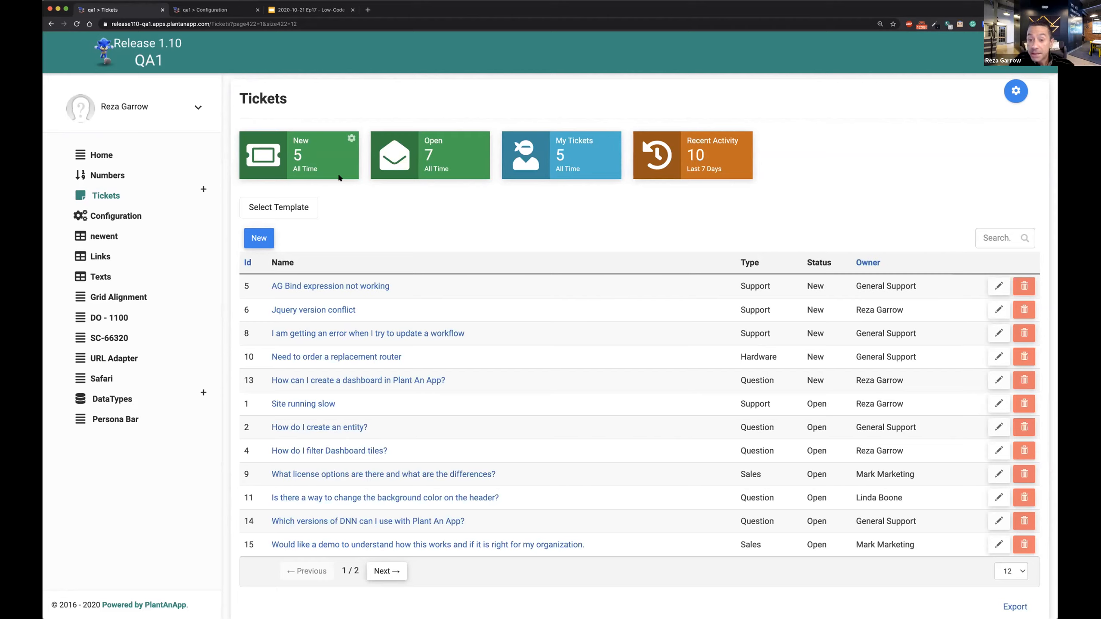
# Review the configuration of the New and My Tickets KPI cards on the Tickets dashboard, including the token in the My Tickets Where filter.
pyautogui.click(351, 139)
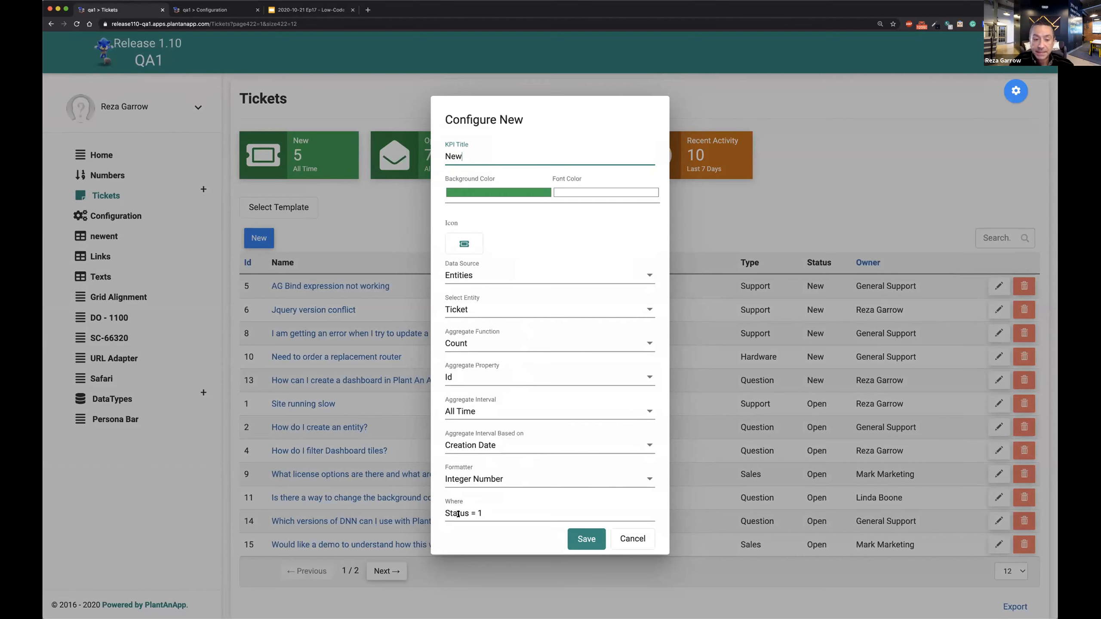
pyautogui.click(394, 237)
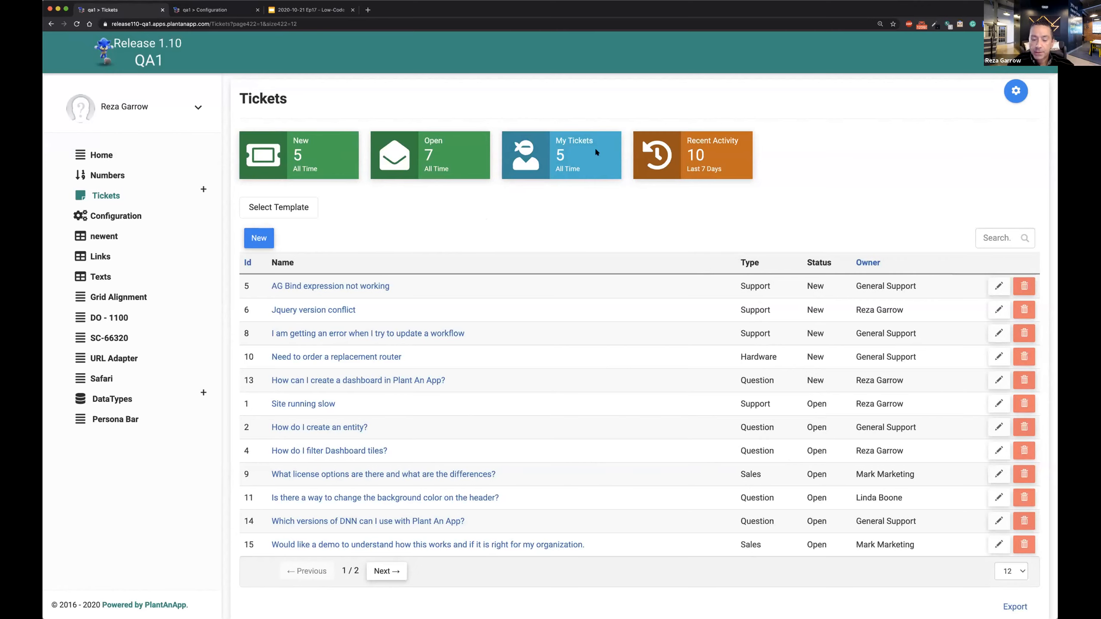
pyautogui.click(613, 138)
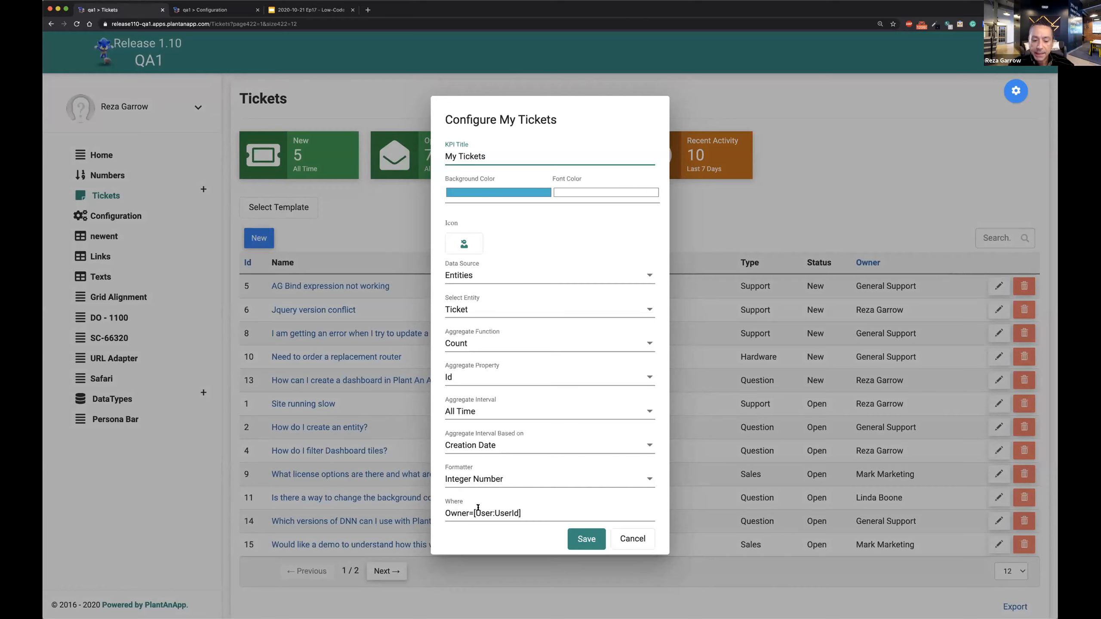
pyautogui.moveTo(473, 513); pyautogui.dragTo(524, 512)
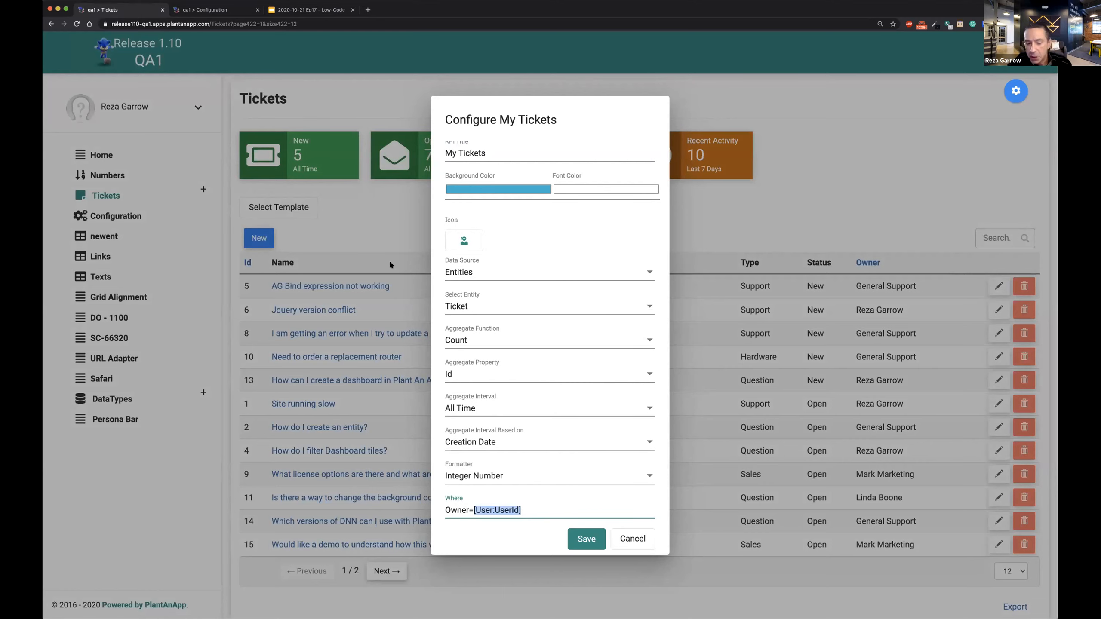
pyautogui.click(375, 218)
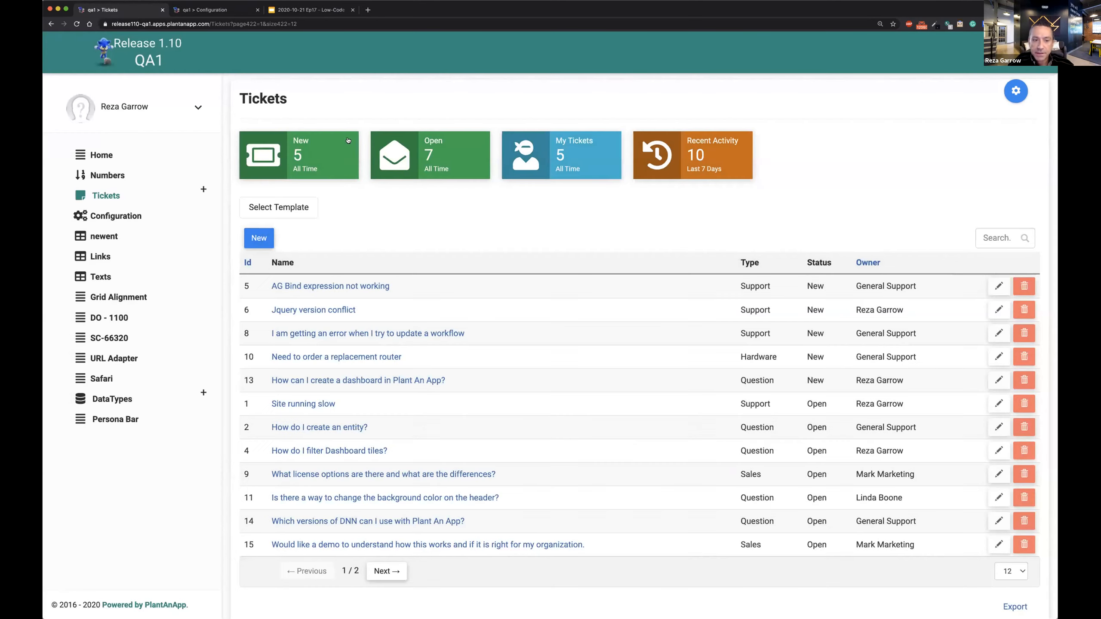
# Compare the Where conditions of the New and Open KPI cards, closing each configuration after viewing it.
pyautogui.click(350, 139)
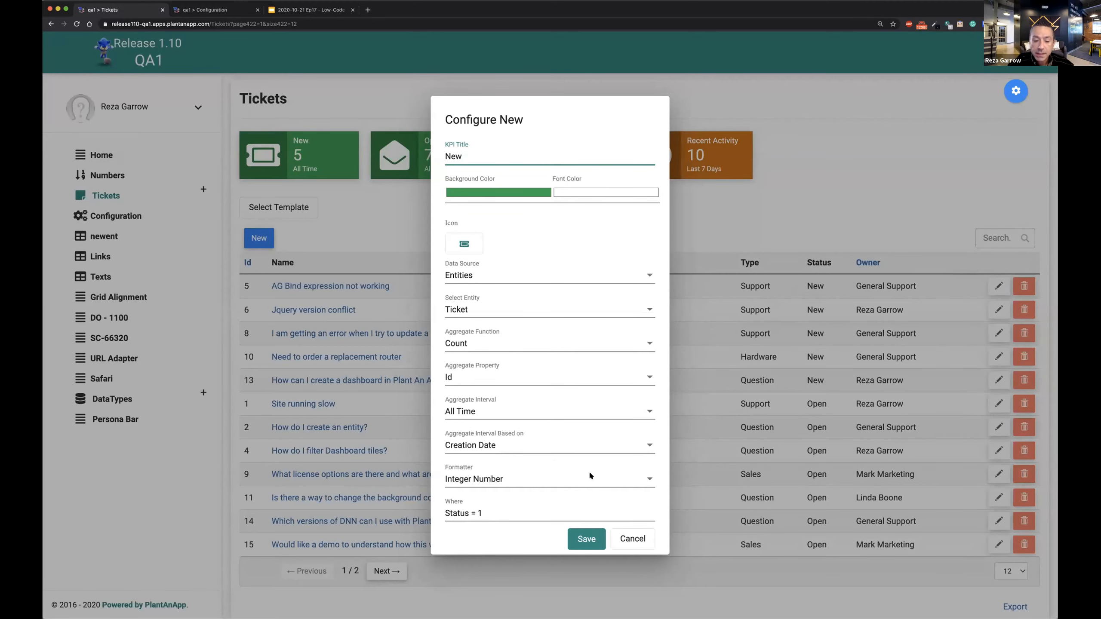
pyautogui.click(324, 196)
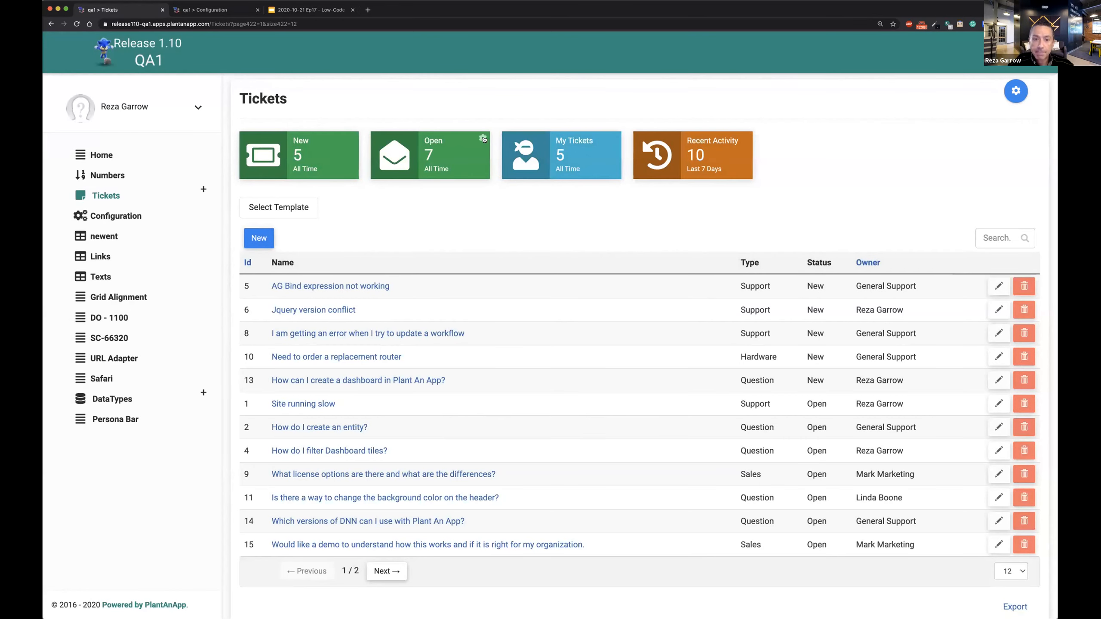
pyautogui.click(483, 139)
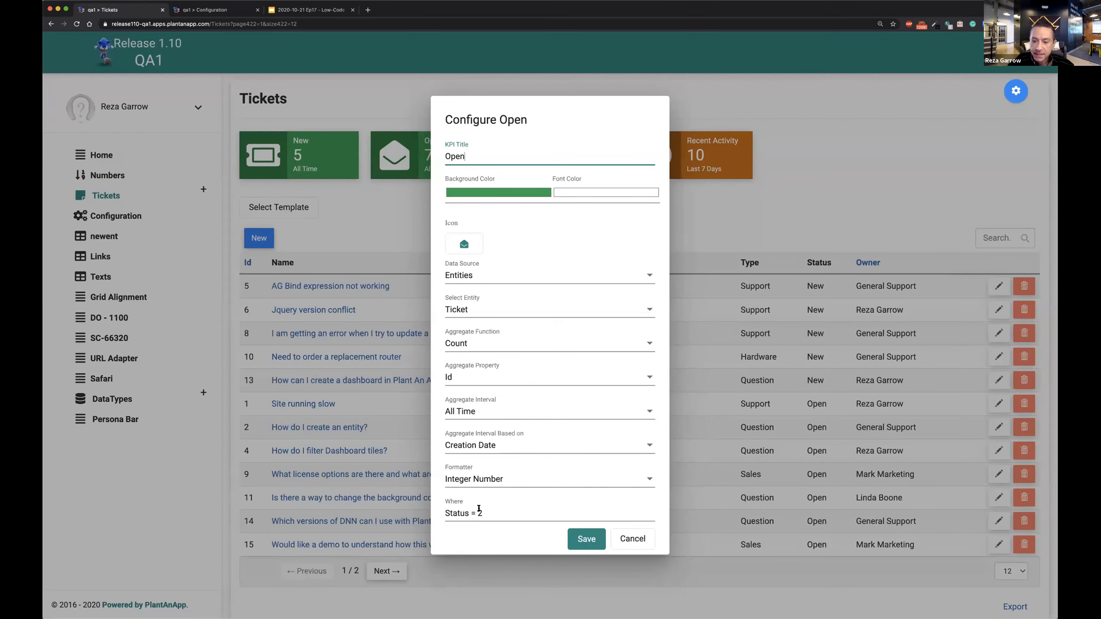
pyautogui.click(726, 223)
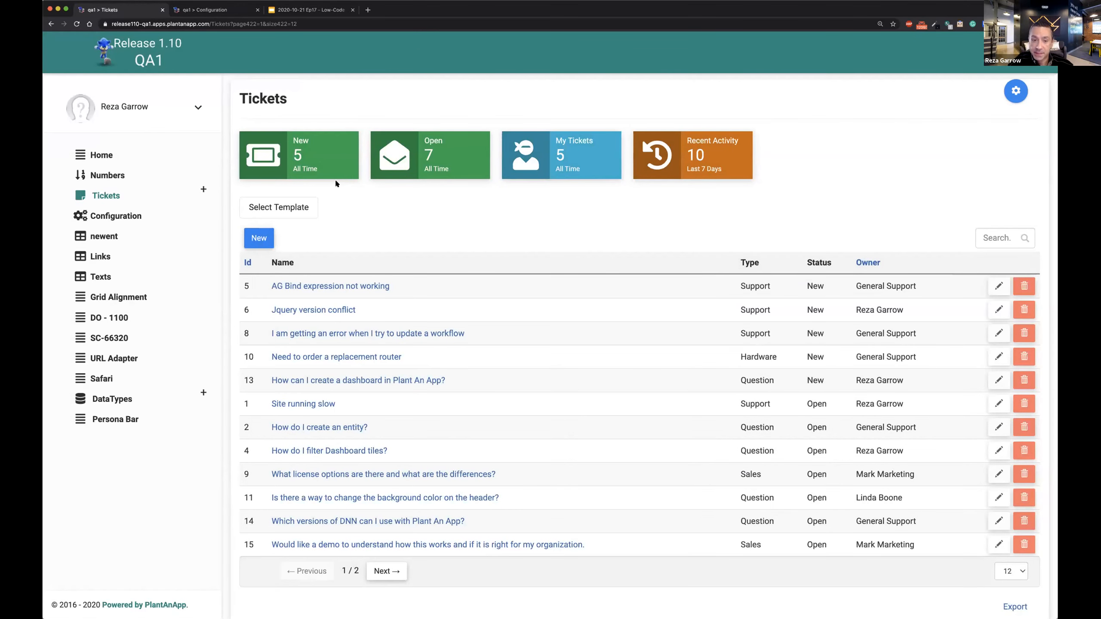
# Examine the template structure of the dashboard's default template, and close the template details.
pyautogui.click(286, 206)
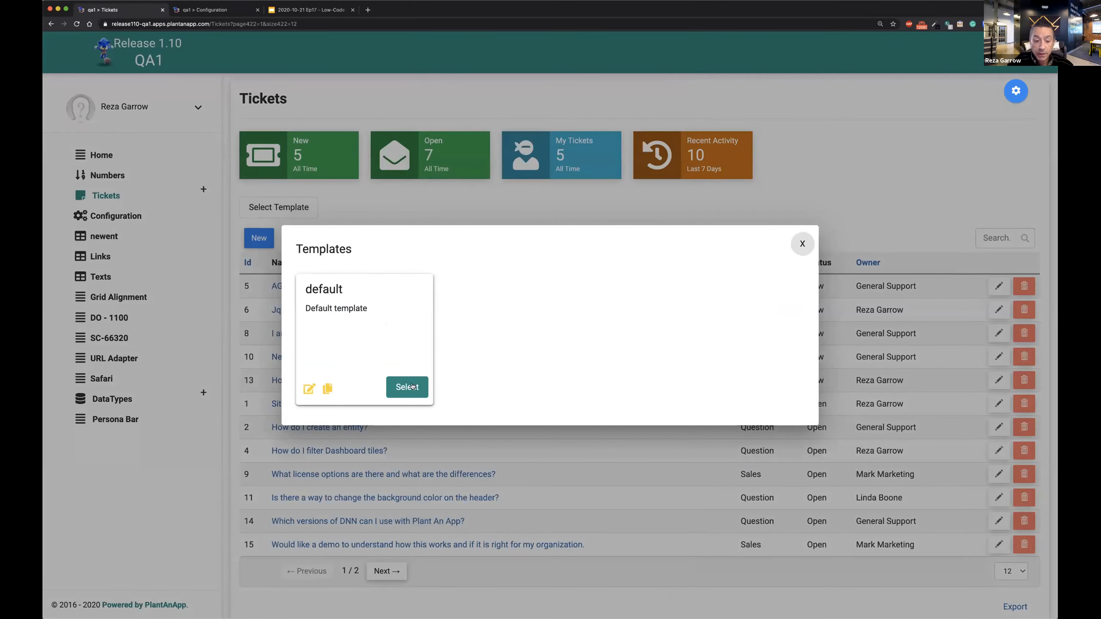
pyautogui.click(309, 389)
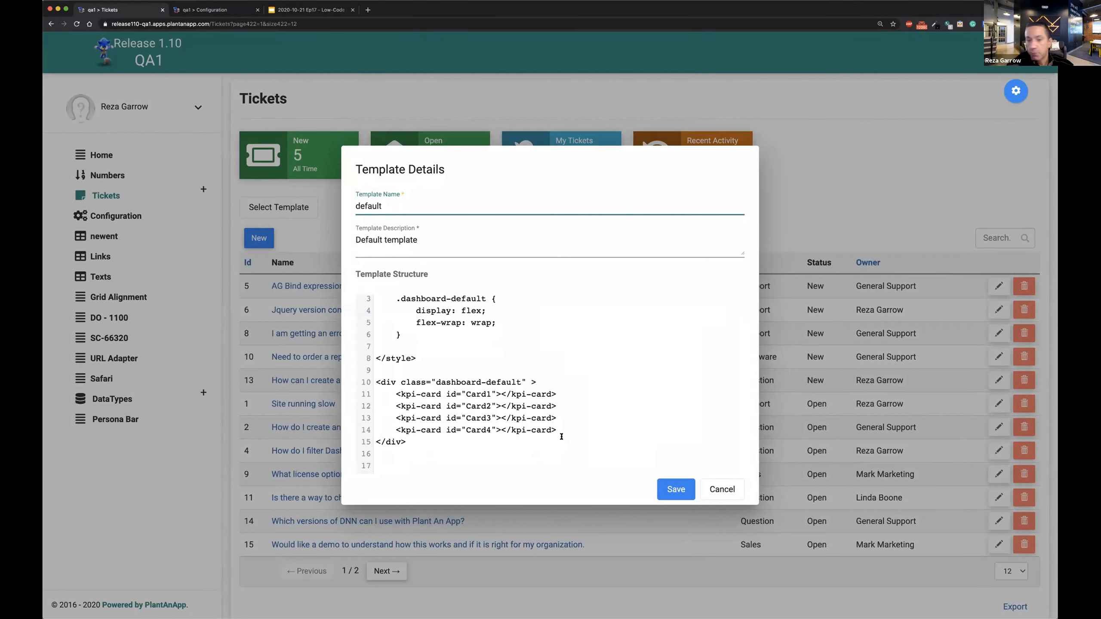
pyautogui.click(848, 174)
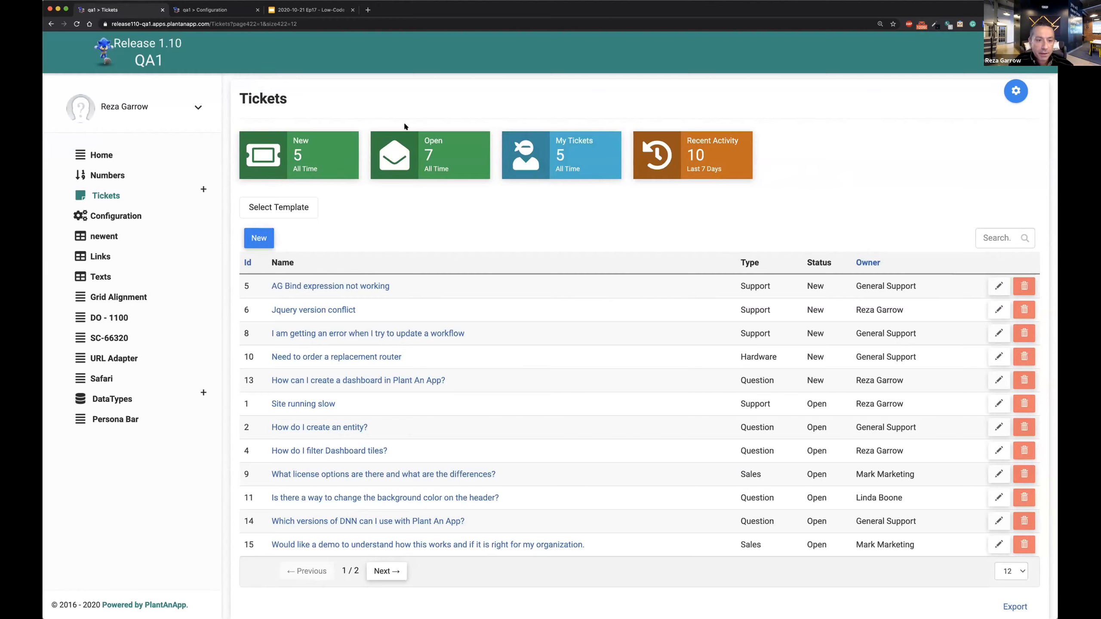
# Check the data source options offered for the New KPI card, and close its configuration.
pyautogui.click(351, 138)
pyautogui.click(527, 280)
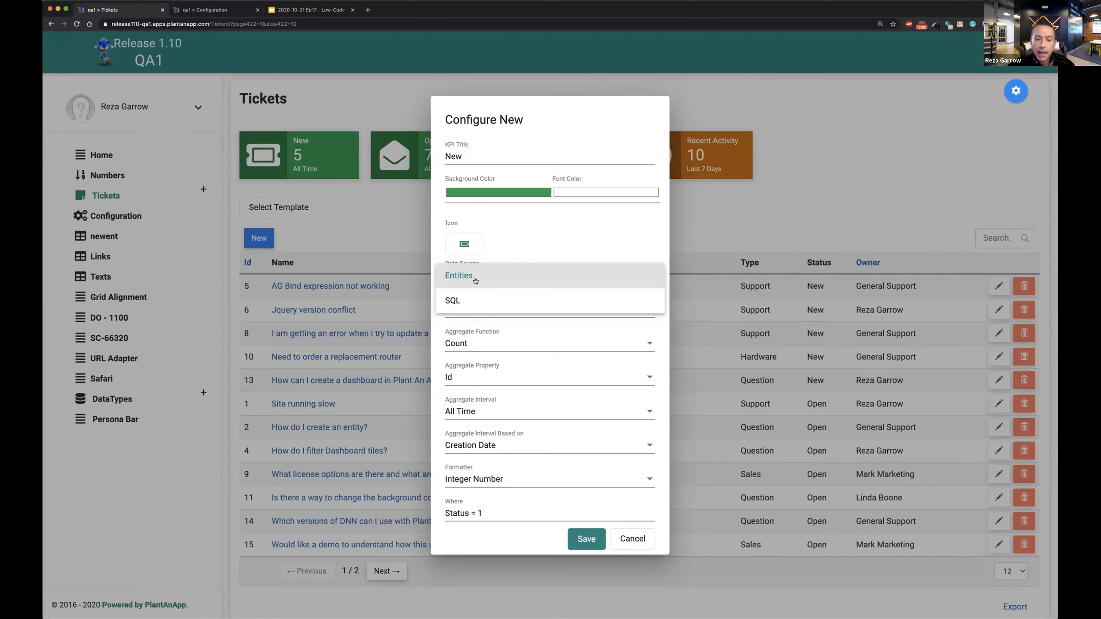
pyautogui.click(537, 219)
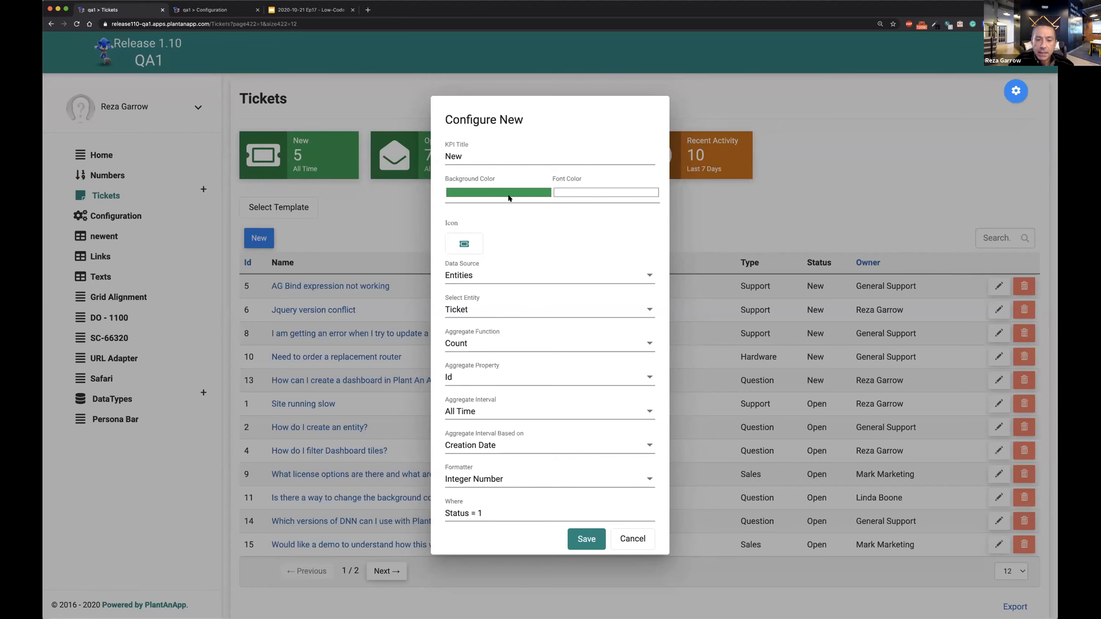
pyautogui.click(375, 221)
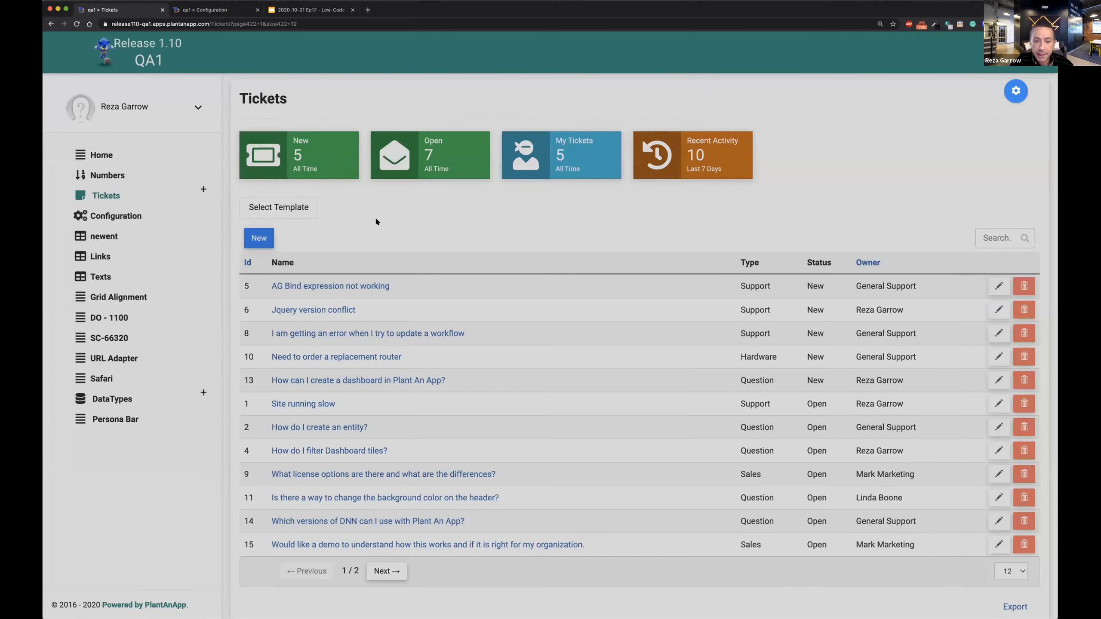
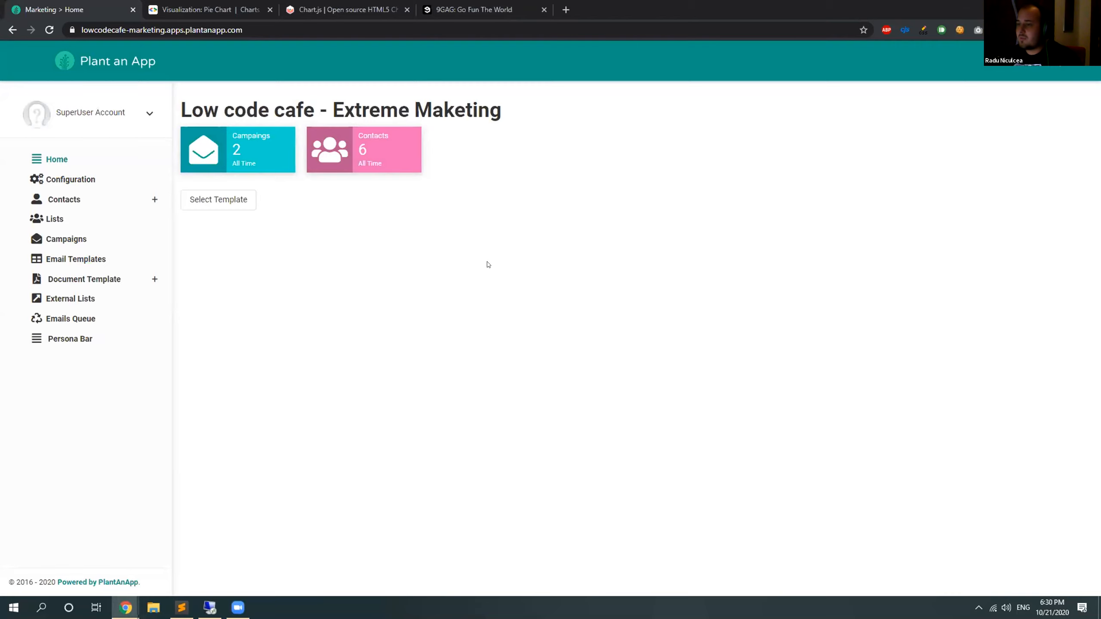
# Put the Marketing Home page into edit mode and add an avt.ActionForm module below the KPI cards.
pyautogui.click(93, 339)
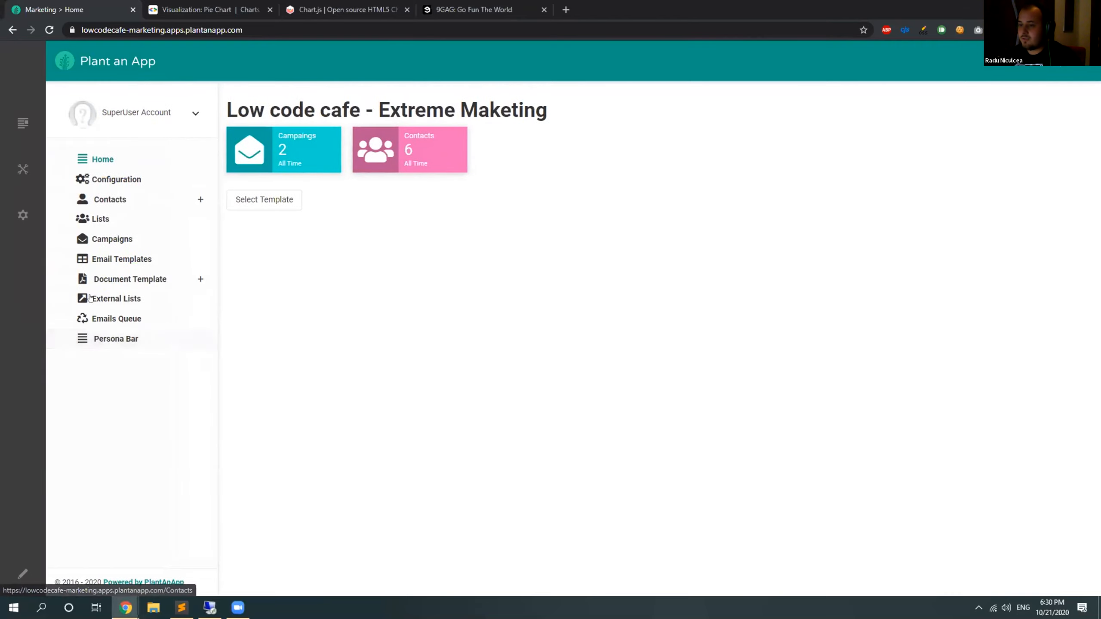
pyautogui.click(22, 568)
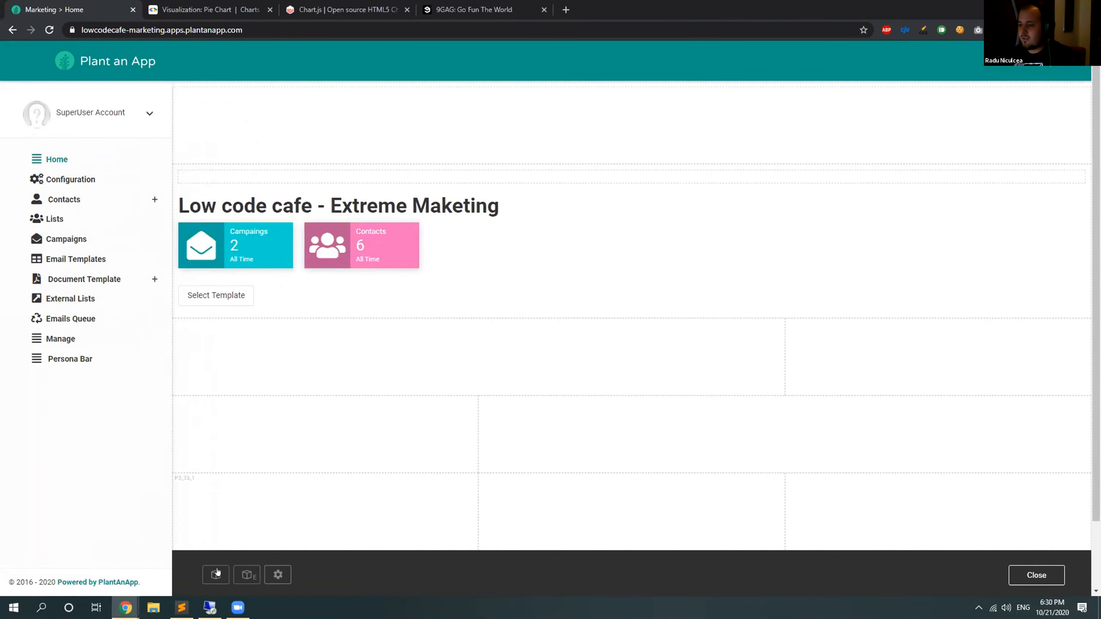
pyautogui.click(215, 574)
pyautogui.write('actio')
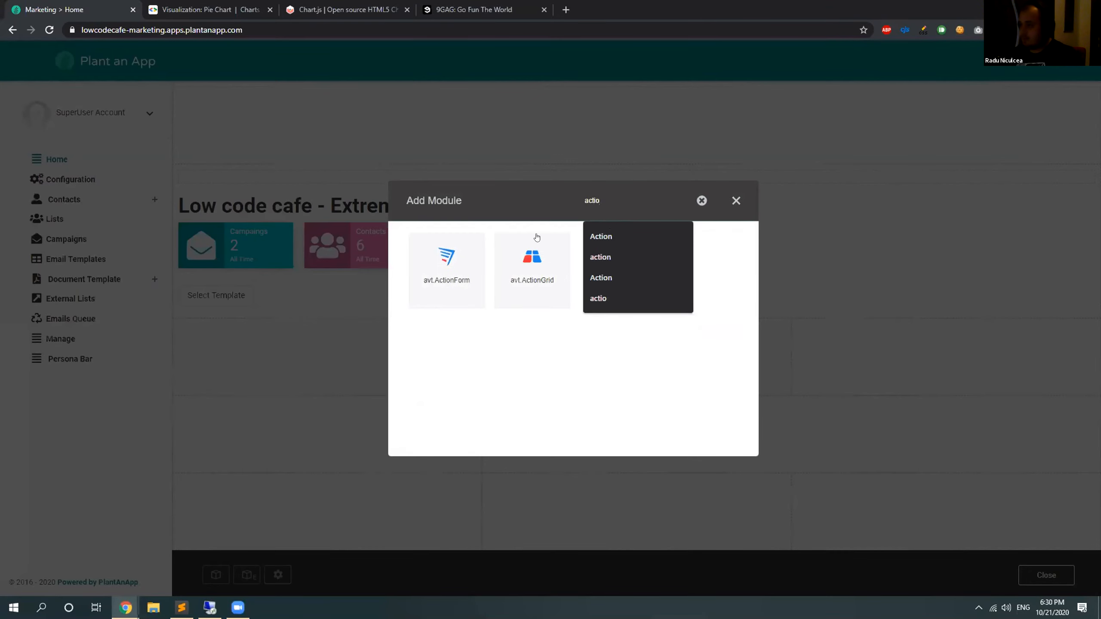
pyautogui.click(421, 272)
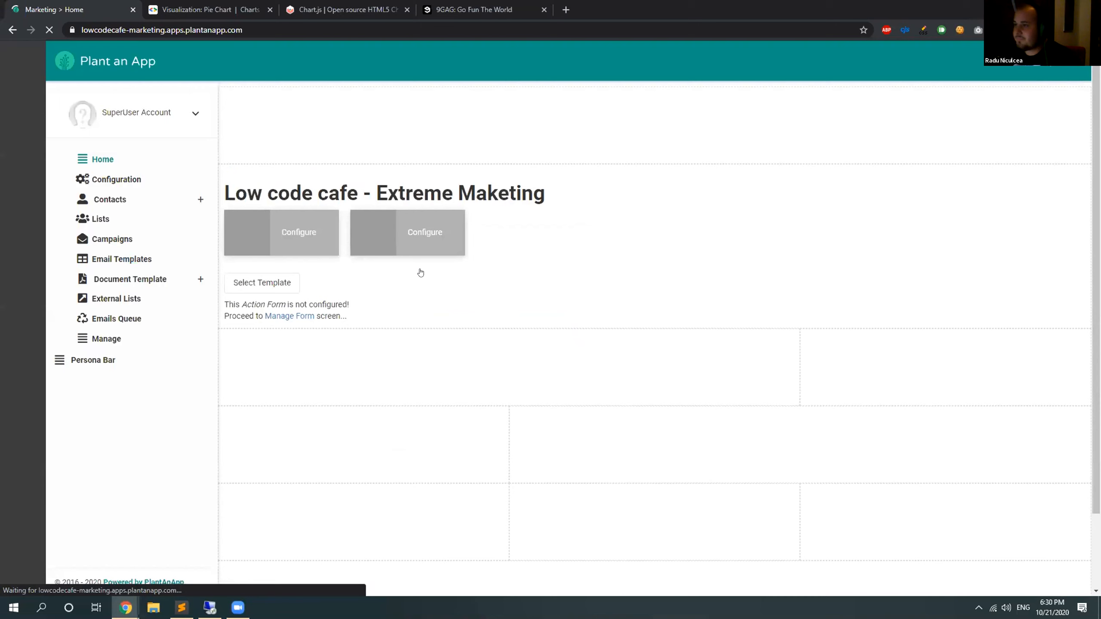
pyautogui.moveTo(552, 293); pyautogui.dragTo(545, 339)
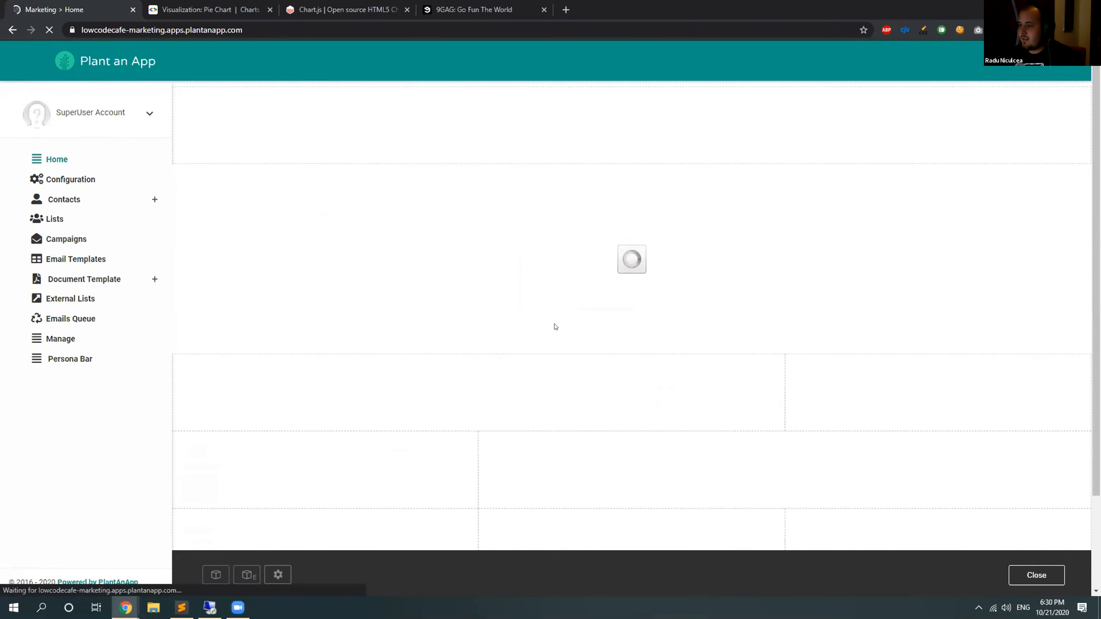
# Open the management screen of the new Action Form and initialize it as a Blank Form.
pyautogui.click(236, 342)
pyautogui.rightClick(76, 3)
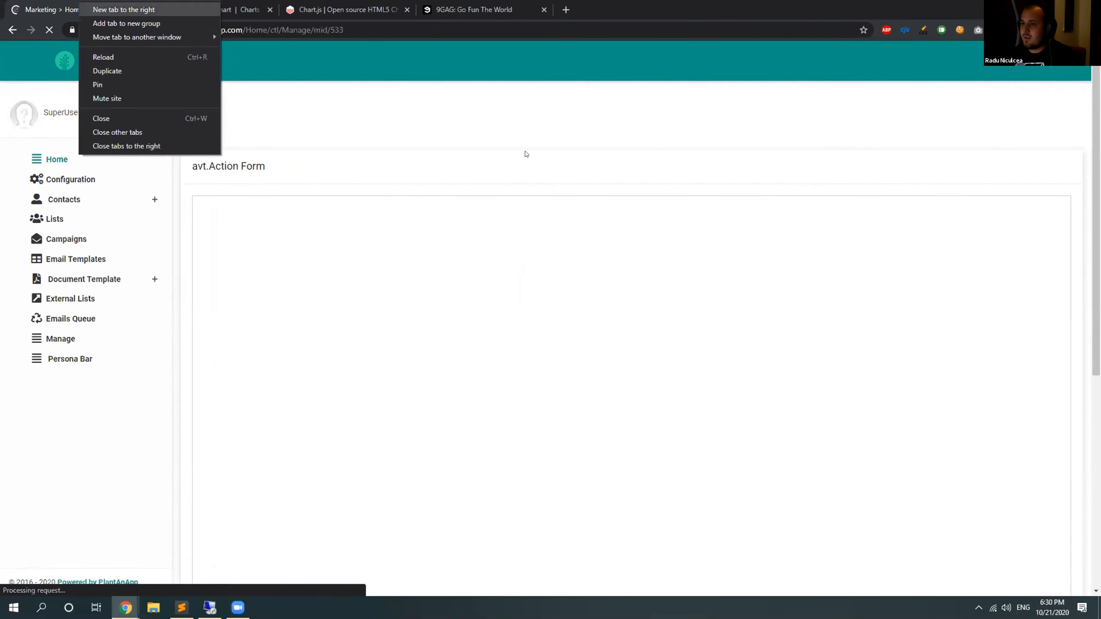
pyautogui.click(919, 323)
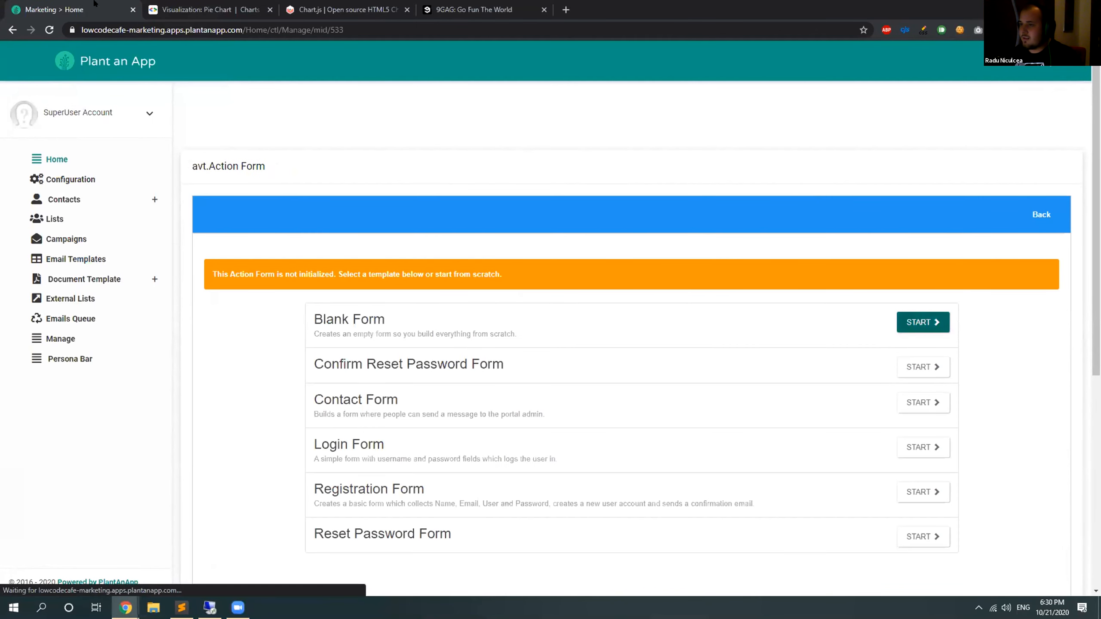
# Duplicate the form management page in a second browser tab, and return to the original tab.
pyautogui.rightClick(63, 5)
pyautogui.click(92, 70)
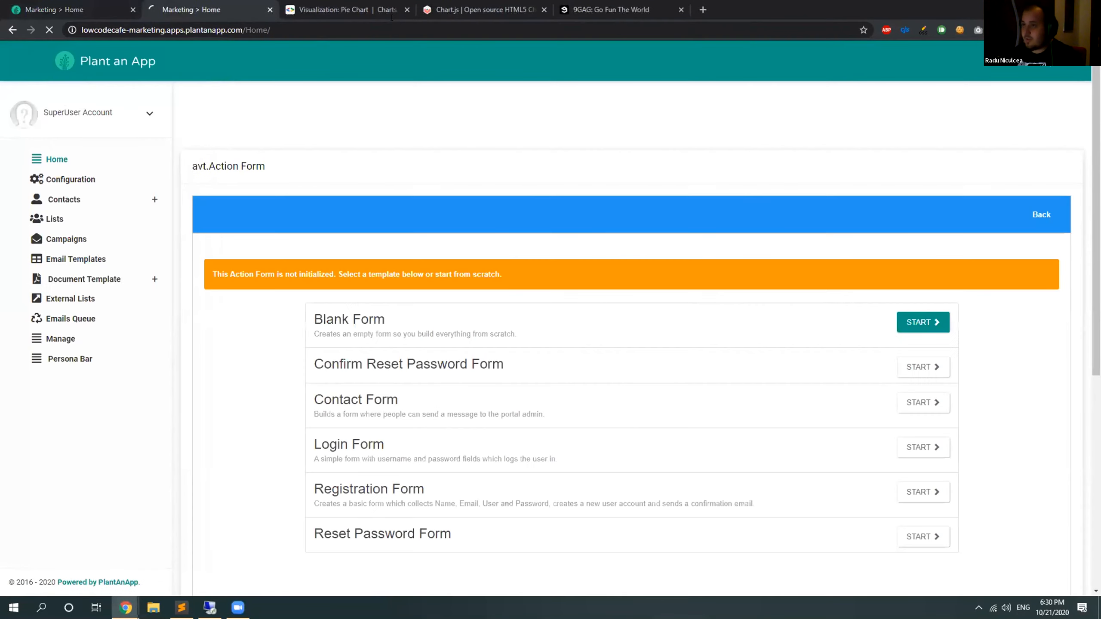
pyautogui.click(50, 3)
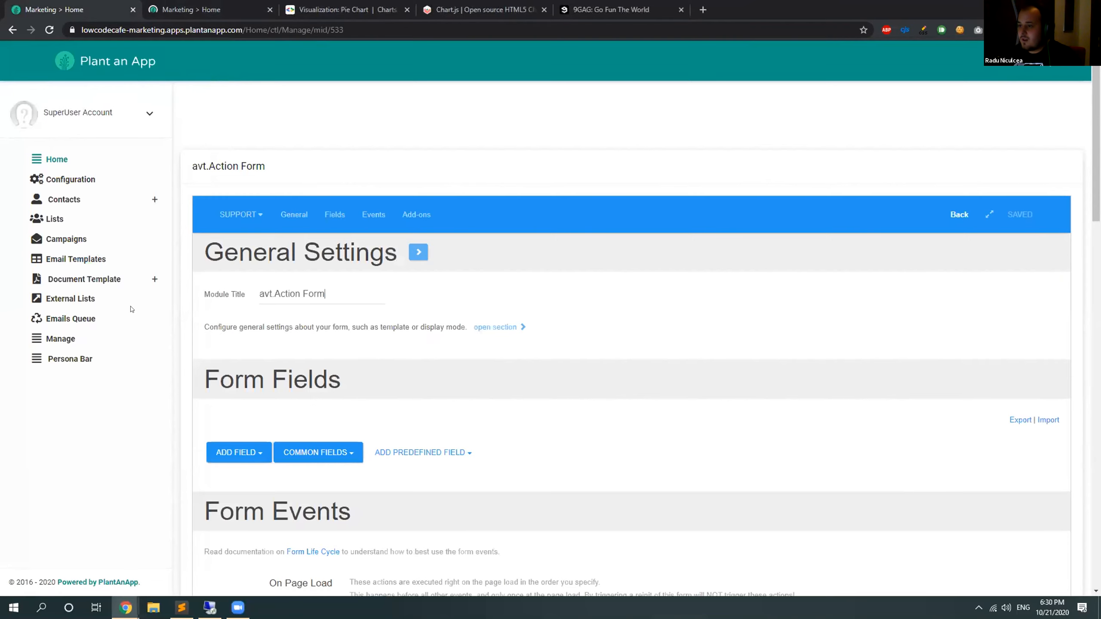
# Set the Action Form's module title to "Dashboard".
pyautogui.press('BackSpace')
pyautogui.write('Dashboard')
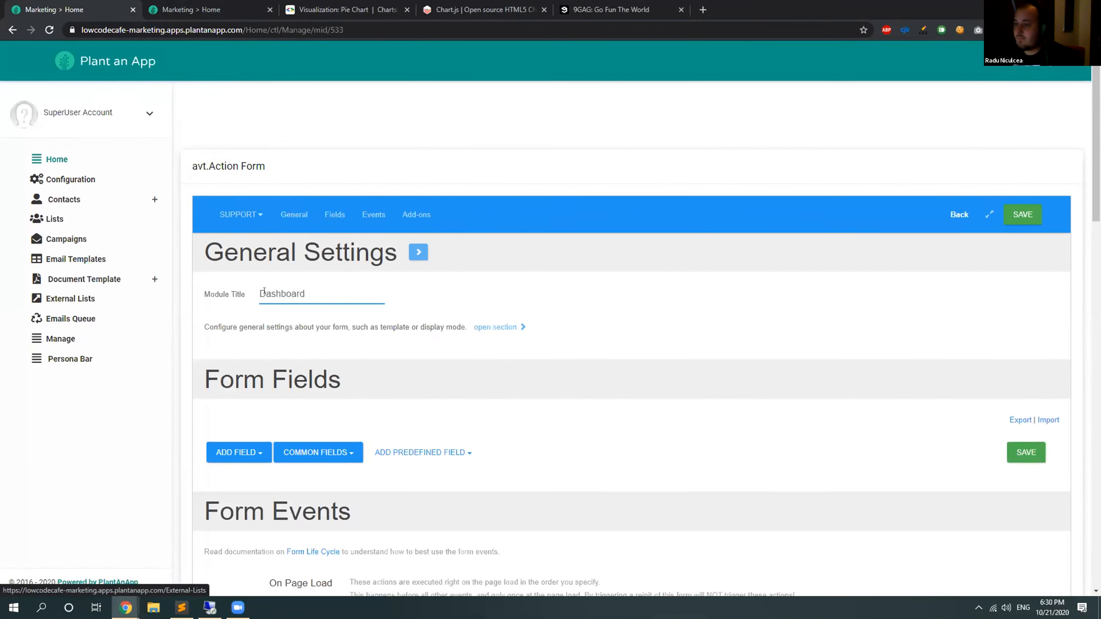
pyautogui.scroll(-3, 368, 295)
pyautogui.click(459, 269)
pyautogui.scroll(3, 459, 268)
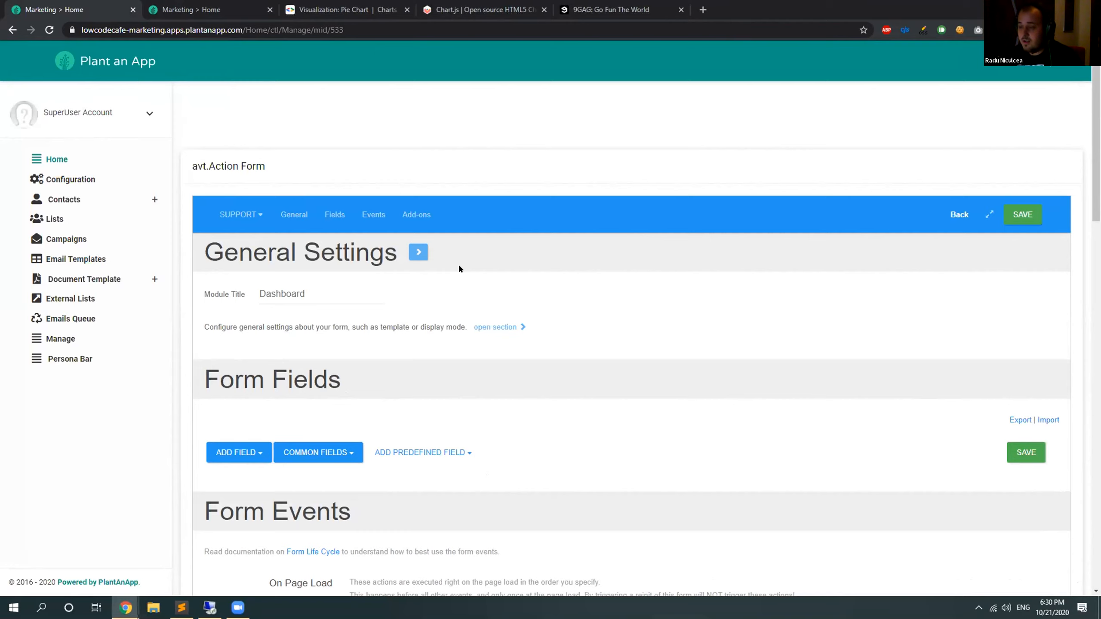
# Add a Google Chart field to the form and set its title to "Google Chart 1".
pyautogui.scroll(-1, 459, 265)
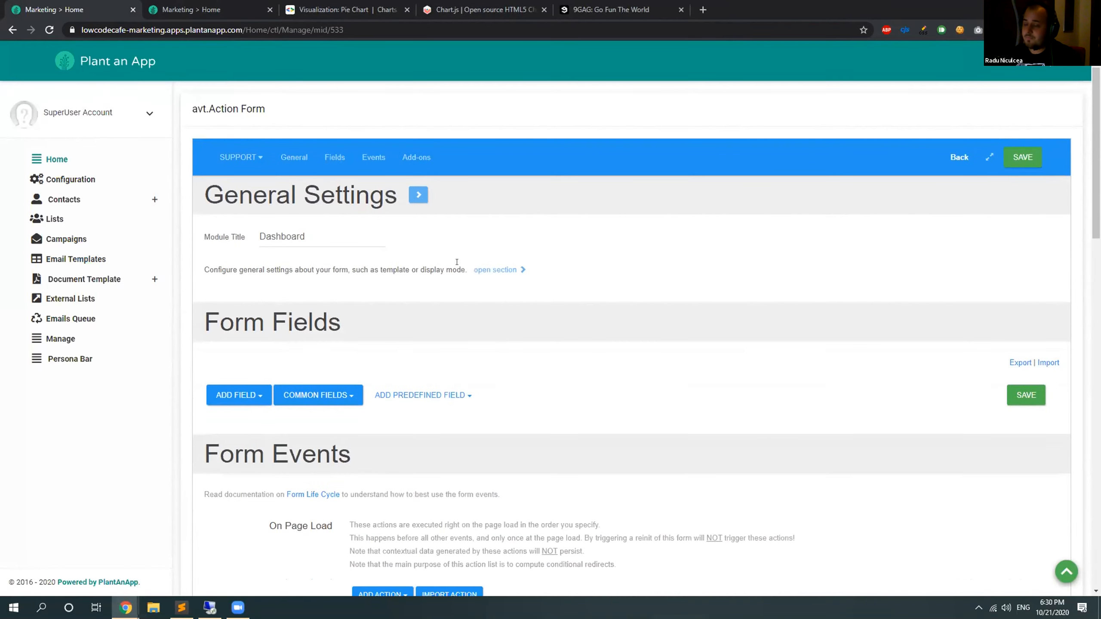
pyautogui.scroll(-1, 456, 262)
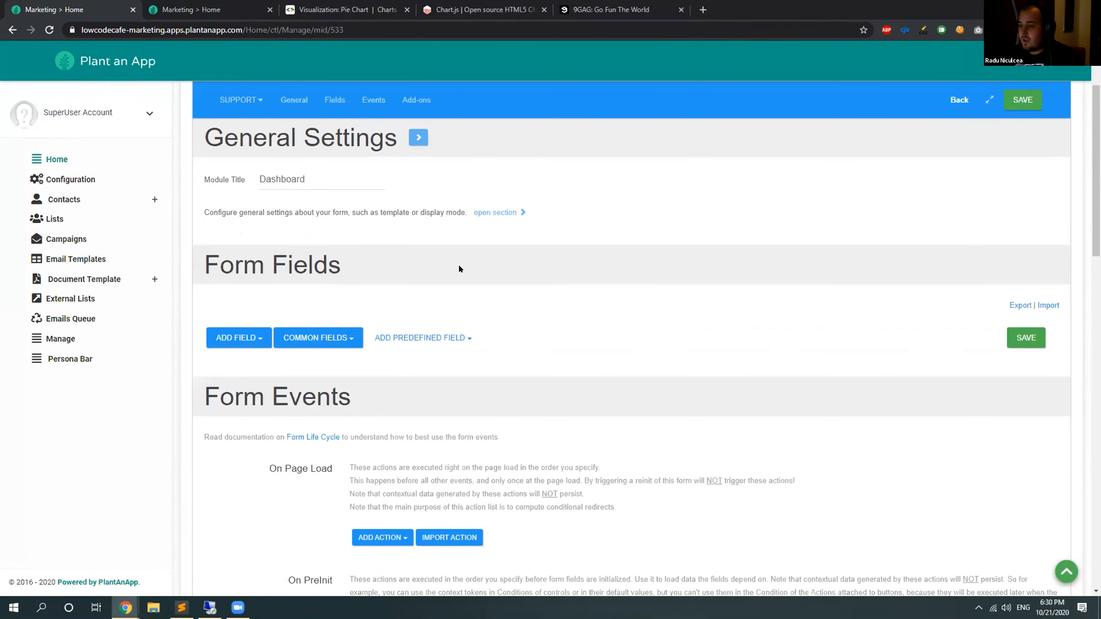
pyautogui.scroll(1, 427, 255)
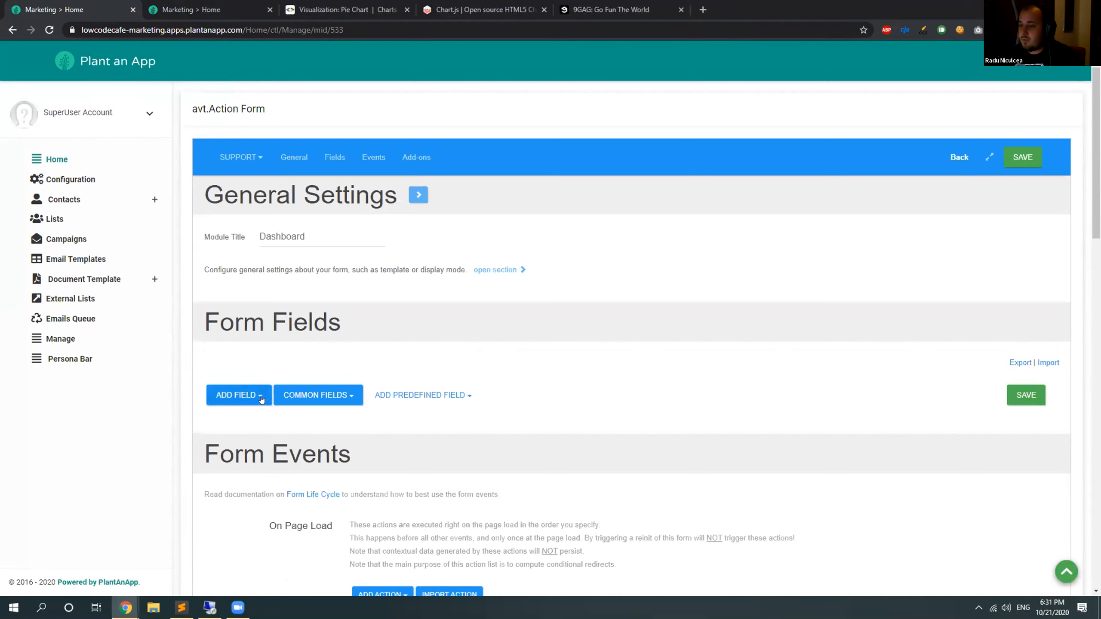
pyautogui.click(262, 400)
pyautogui.write('chart')
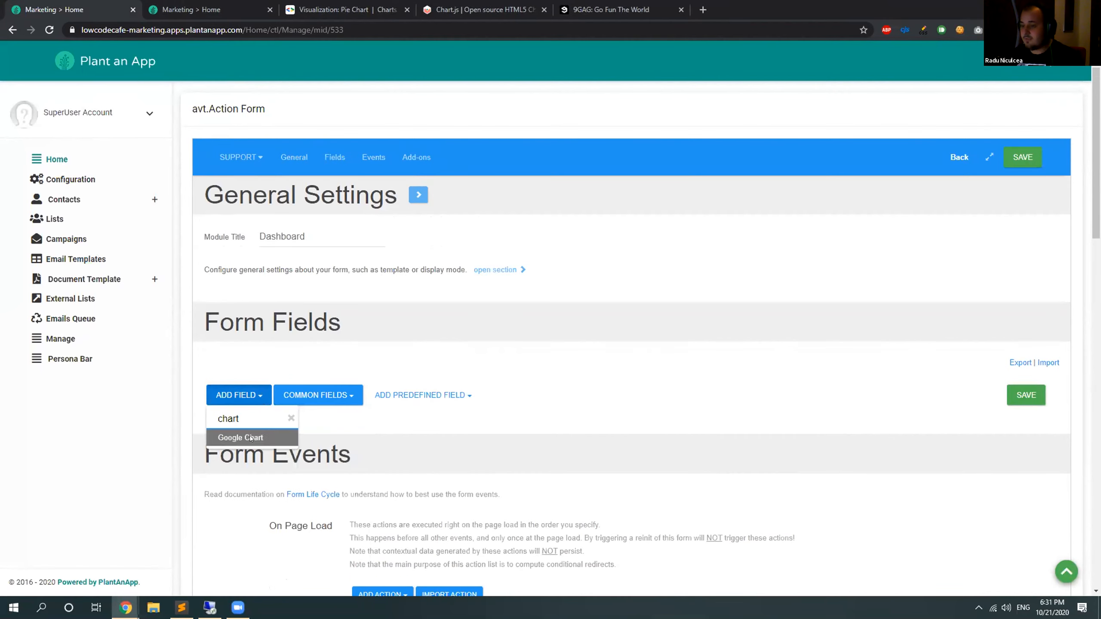
pyautogui.click(250, 437)
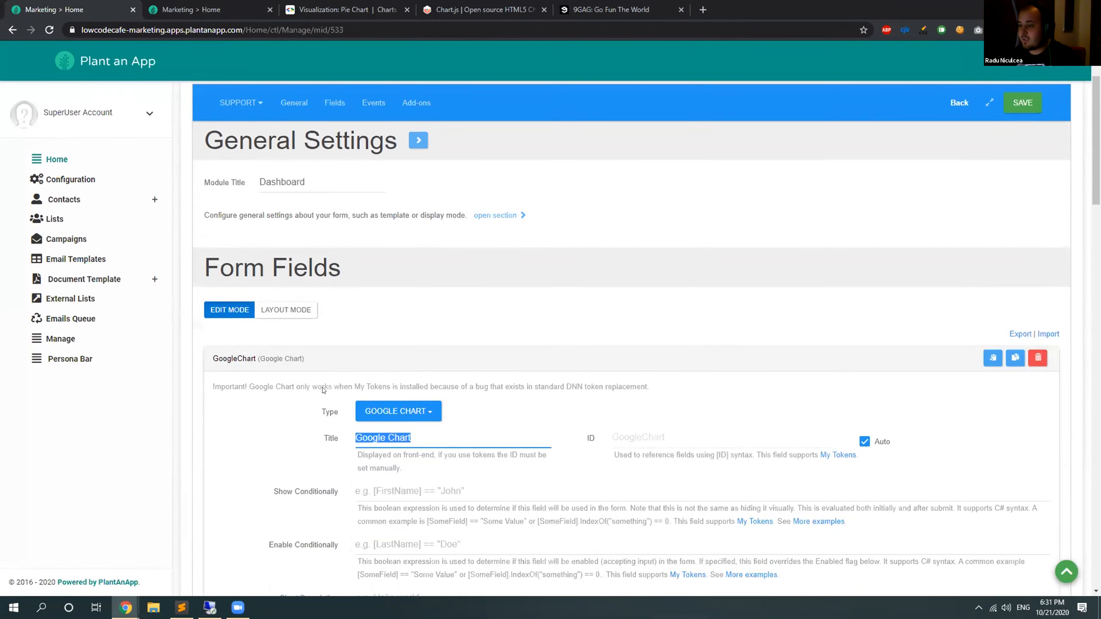
pyautogui.scroll(-6, 323, 390)
pyautogui.click(421, 146)
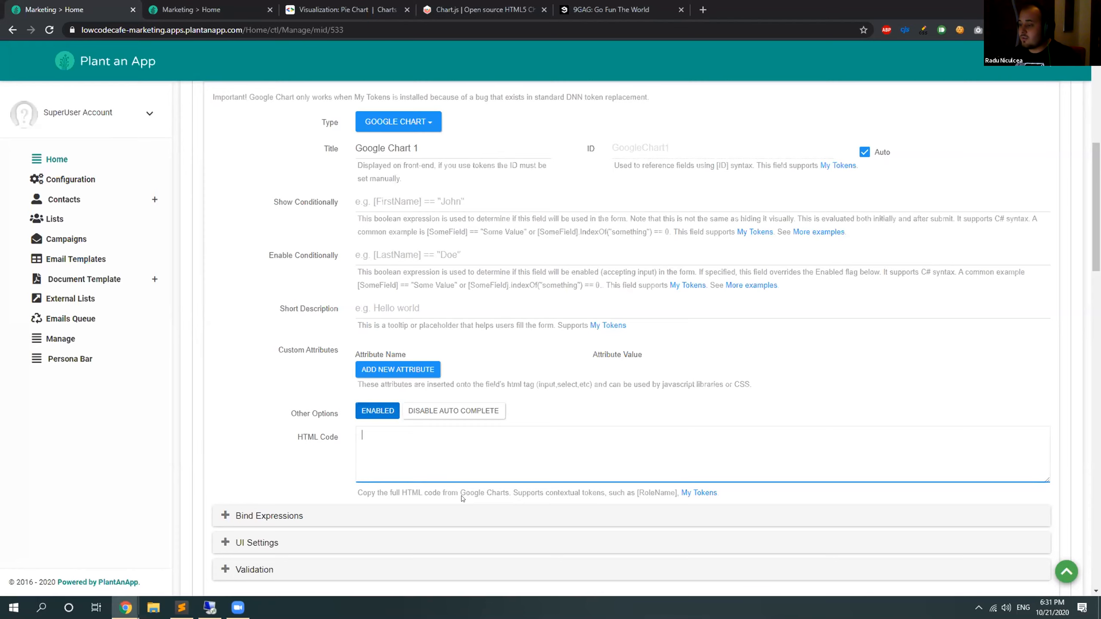
# Switch to the Google Charts pie chart documentation and select the example's complete HTML code.
pyautogui.click(342, 12)
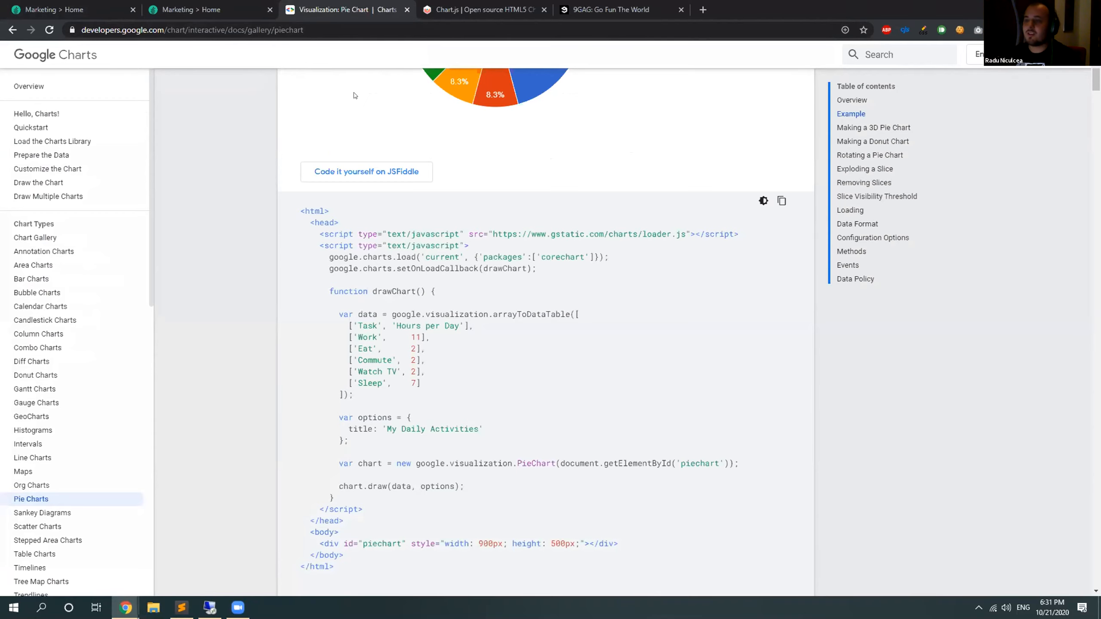
pyautogui.scroll(3, 425, 174)
pyautogui.scroll(3, 489, 280)
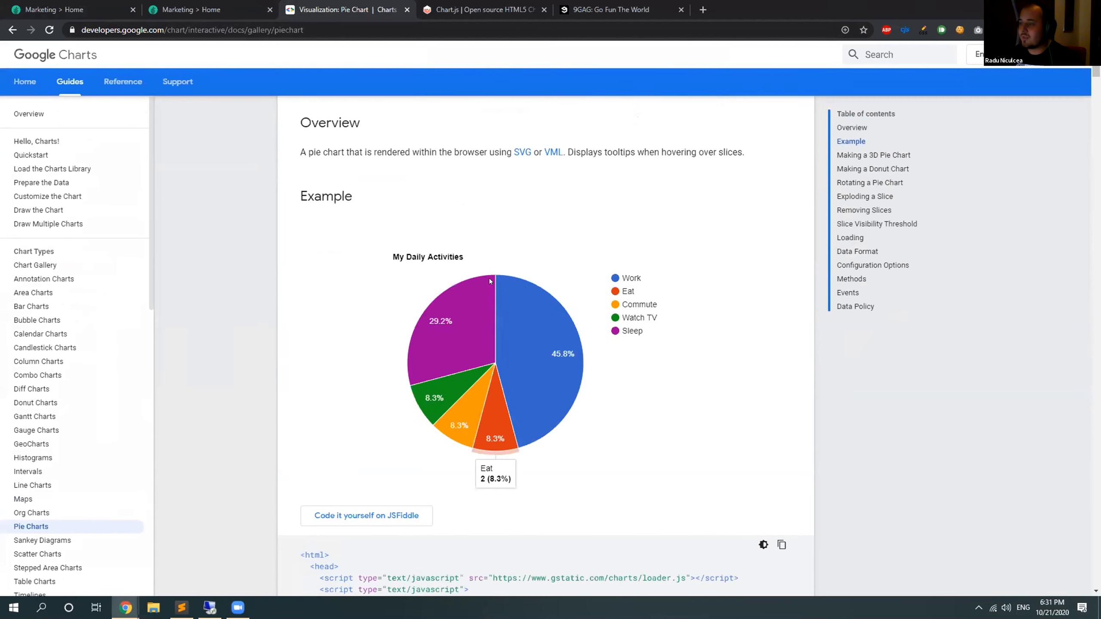
pyautogui.scroll(-6, 490, 280)
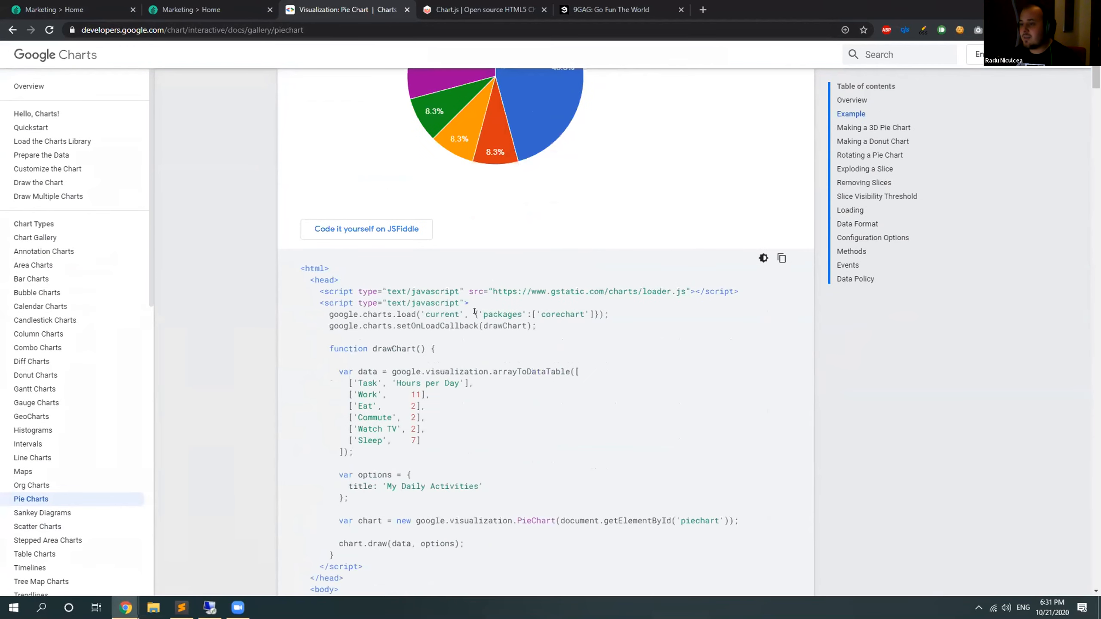
pyautogui.scroll(-2, 490, 280)
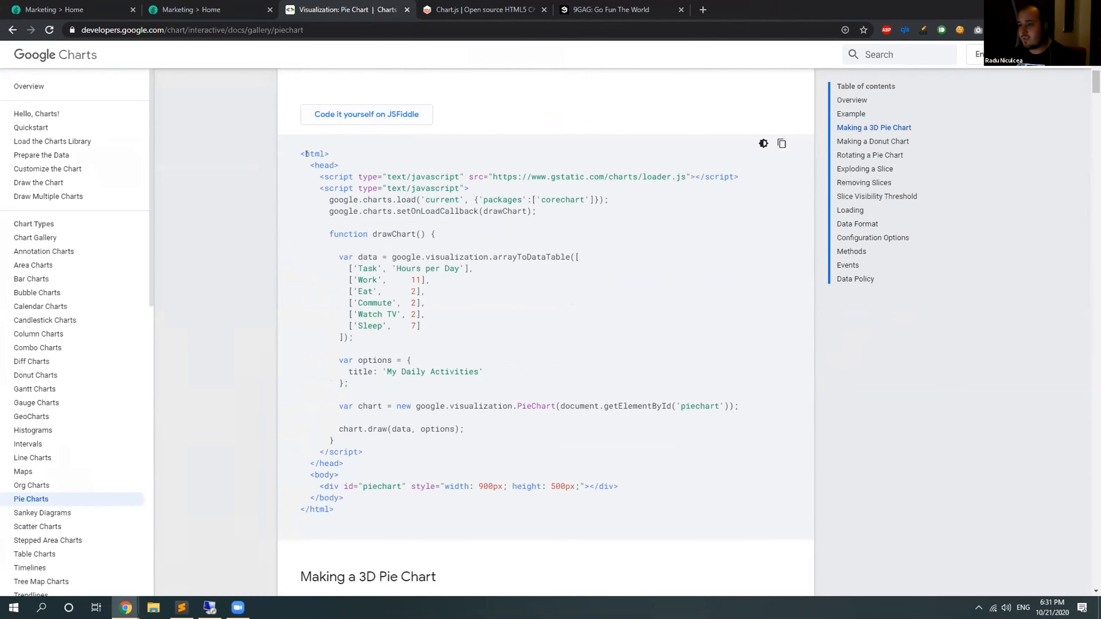
pyautogui.moveTo(300, 152); pyautogui.dragTo(336, 509)
pyautogui.scroll(6, 819, 302)
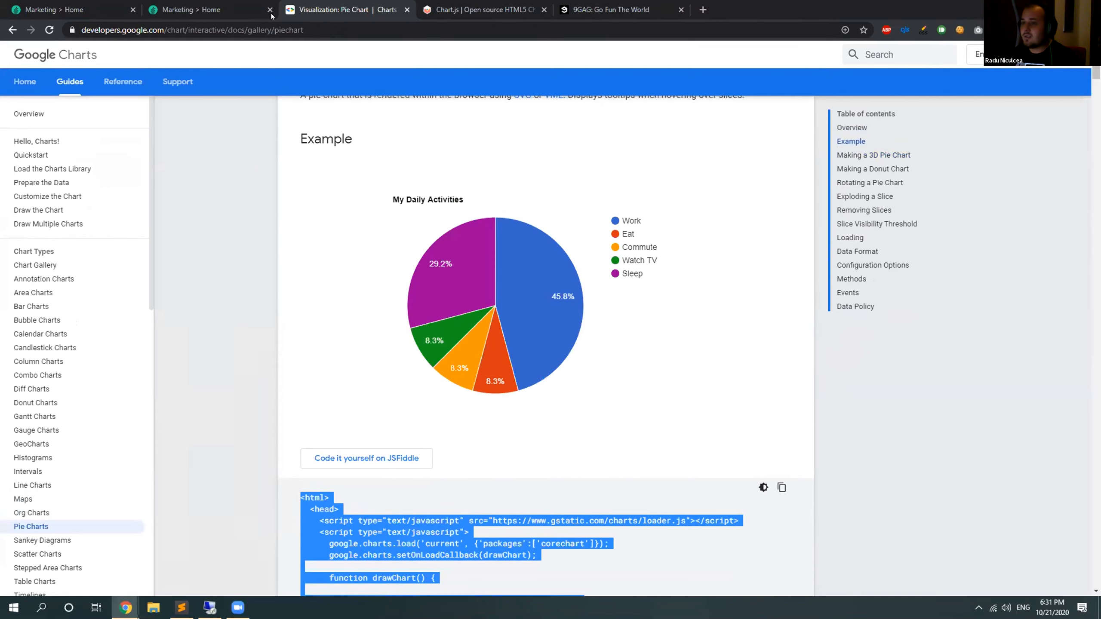
pyautogui.click(104, 5)
pyautogui.write('<kpi-card id="Card4"></kpi-card>')
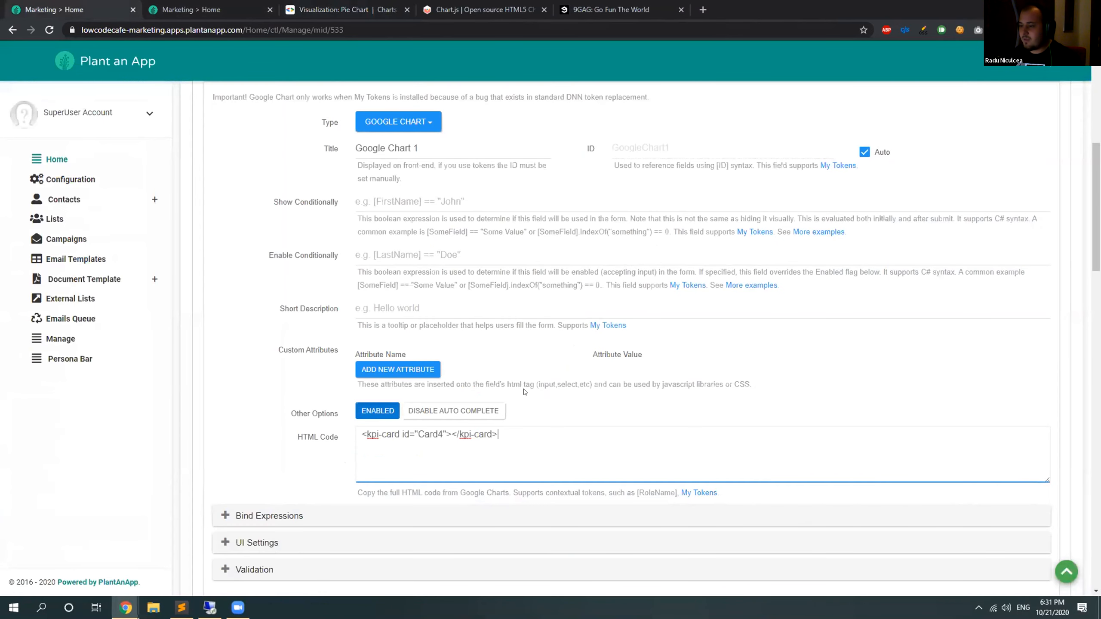
pyautogui.hotkey('ctrl', 'z')
# Copy the selected pie chart example code, paste it into the Google Chart field's HTML Code, and enlarge the code box.
pyautogui.click(278, 6)
pyautogui.click(312, 8)
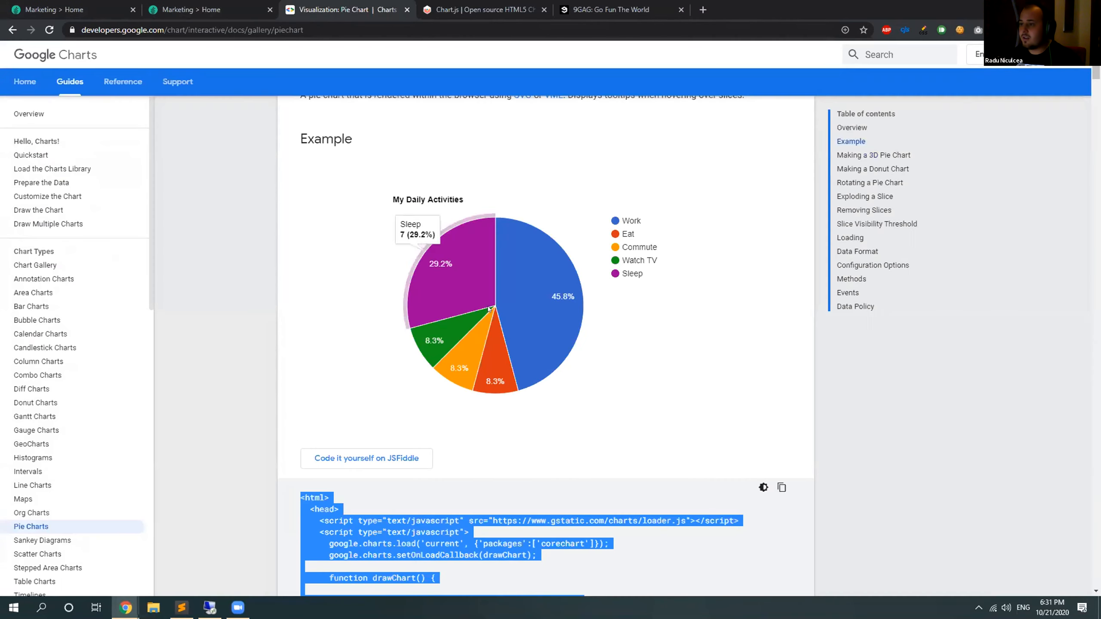
pyautogui.rightClick(383, 522)
pyautogui.click(424, 441)
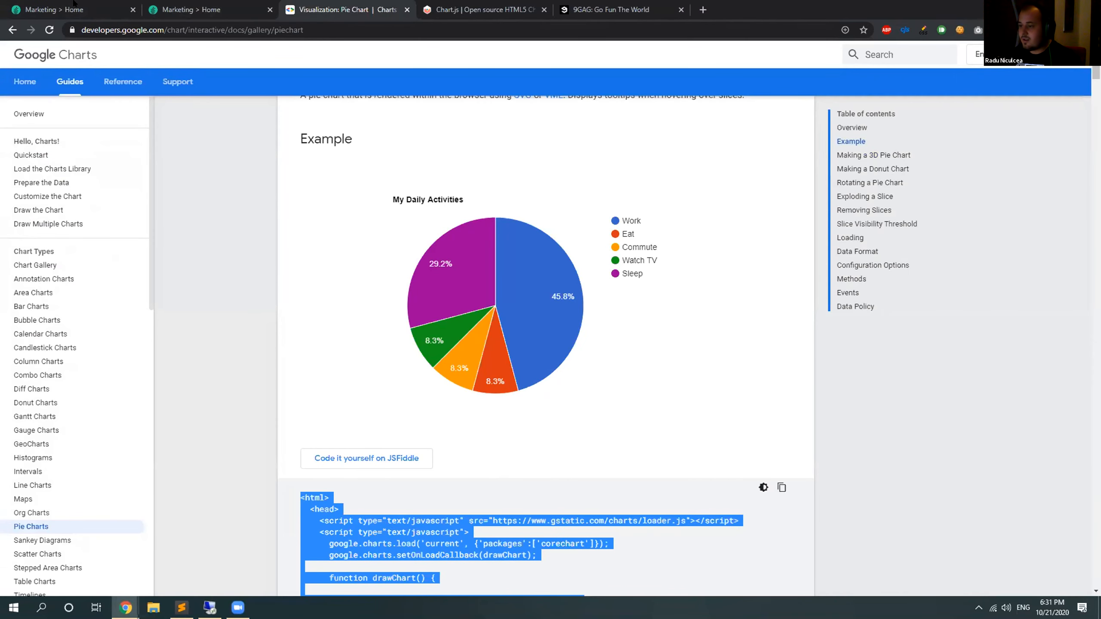
pyautogui.click(104, 9)
pyautogui.scroll(-3, 403, 289)
pyautogui.hotkey('ctrl', 'v')
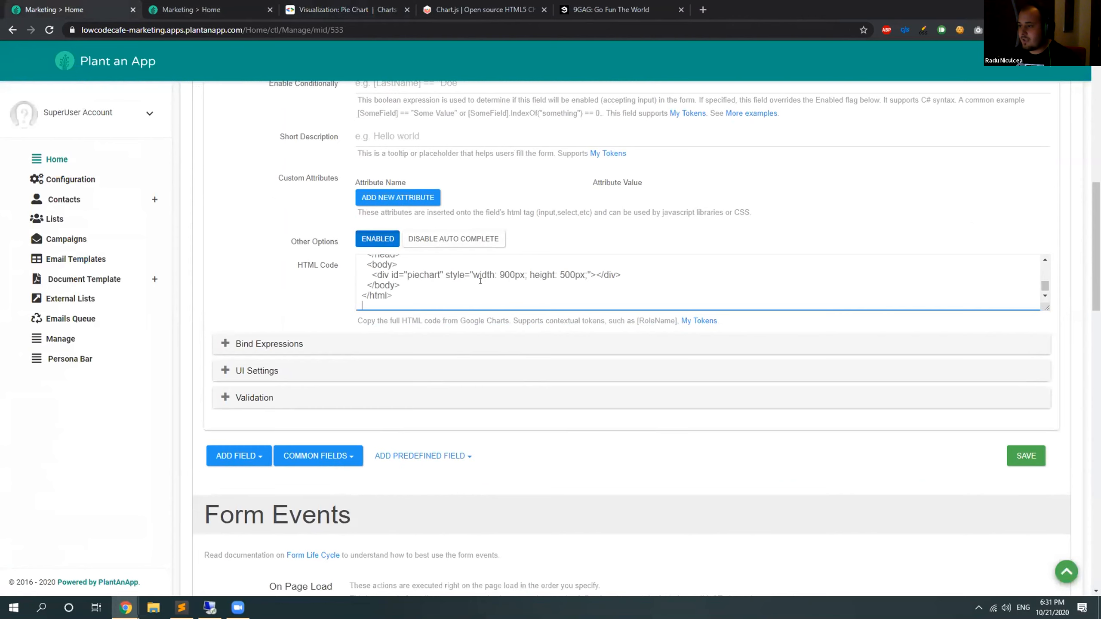
pyautogui.moveTo(1047, 306); pyautogui.dragTo(1048, 595)
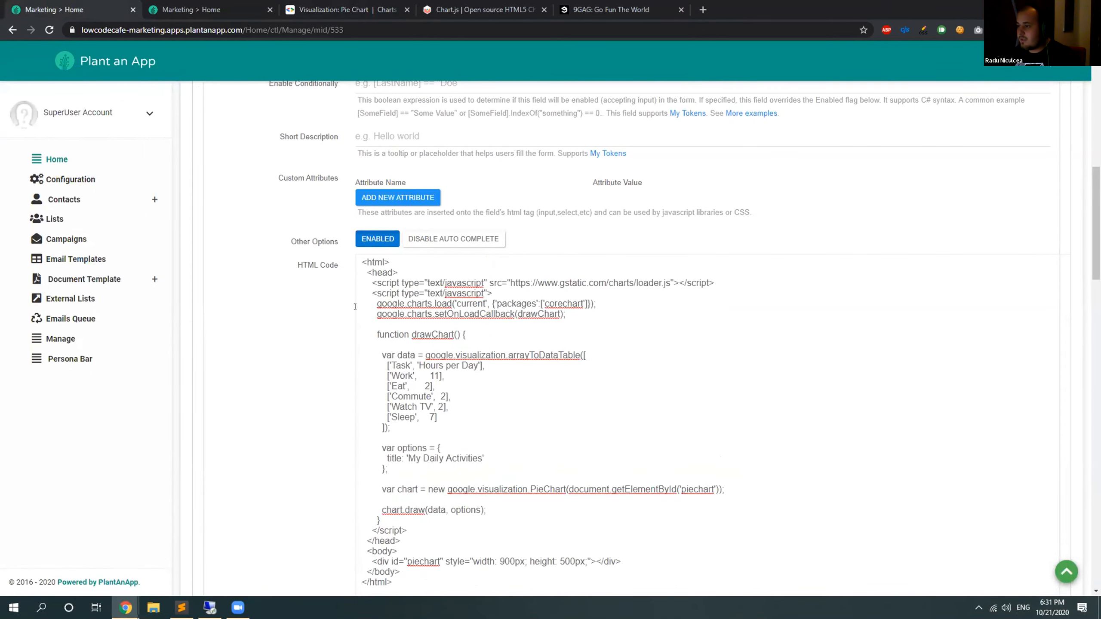
# Rename the chart element ID to "piechart1" in both the getElementById call and the div tag.
pyautogui.scroll(-1, 330, 307)
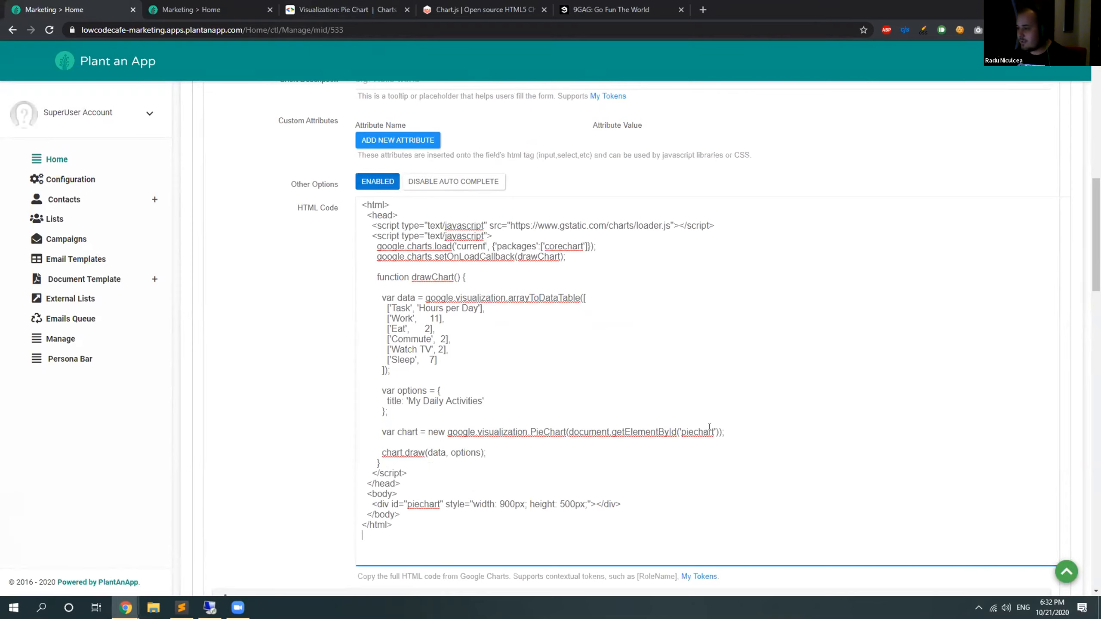
pyautogui.write('1')
pyautogui.click(439, 505)
pyautogui.write('1')
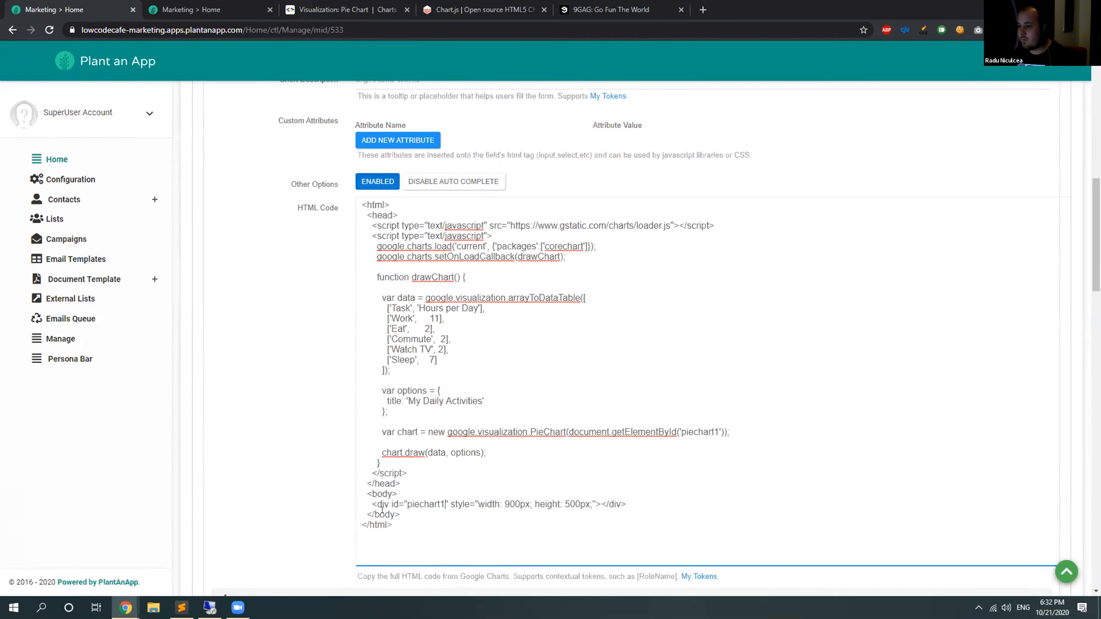
pyautogui.moveTo(372, 502); pyautogui.dragTo(621, 503)
pyautogui.click(645, 508)
# Collapse the GoogleChart1 field and save the Dashboard form.
pyautogui.scroll(7, 266, 328)
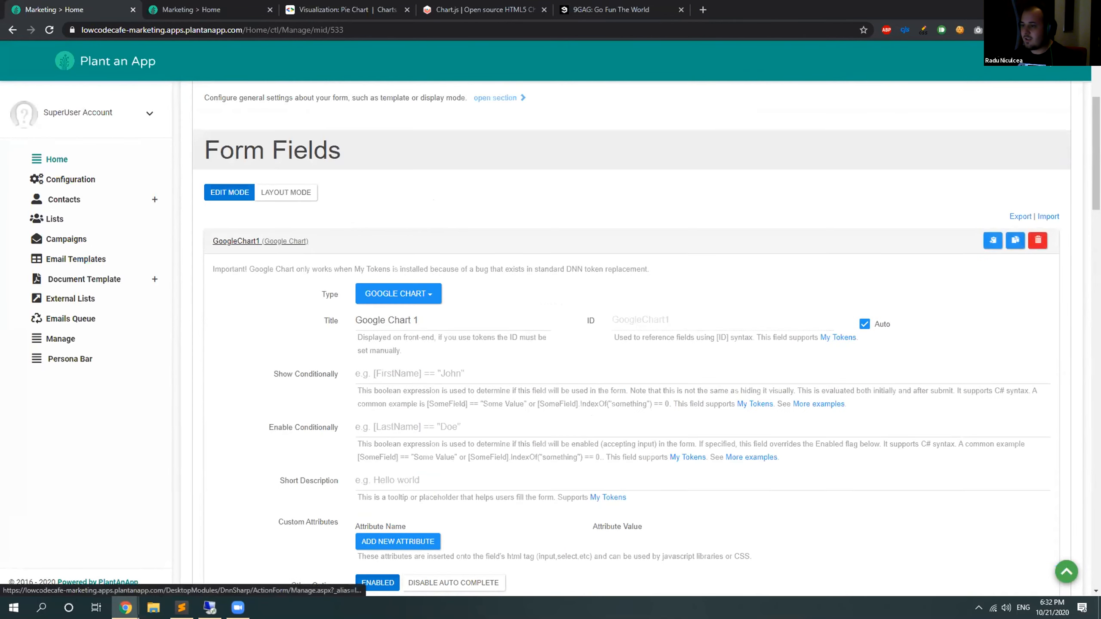
pyautogui.click(236, 241)
pyautogui.scroll(1, 719, 306)
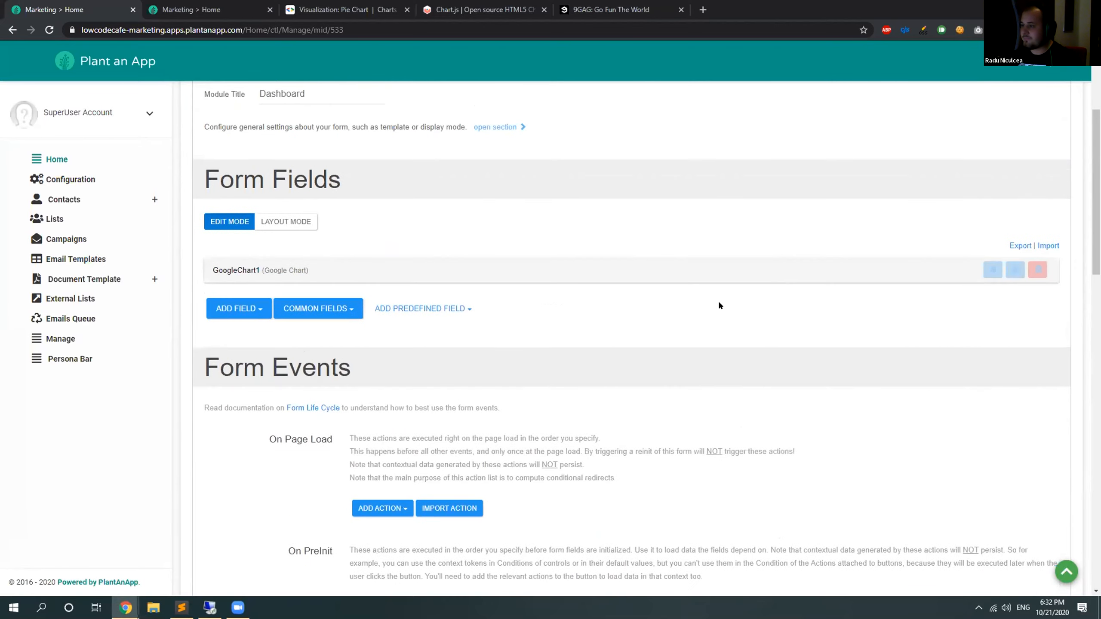
pyautogui.scroll(1, 719, 306)
# Reload the Home page in the duplicated tab and compare its pie chart with the Google Charts example.
pyautogui.click(243, 9)
pyautogui.press('F5')
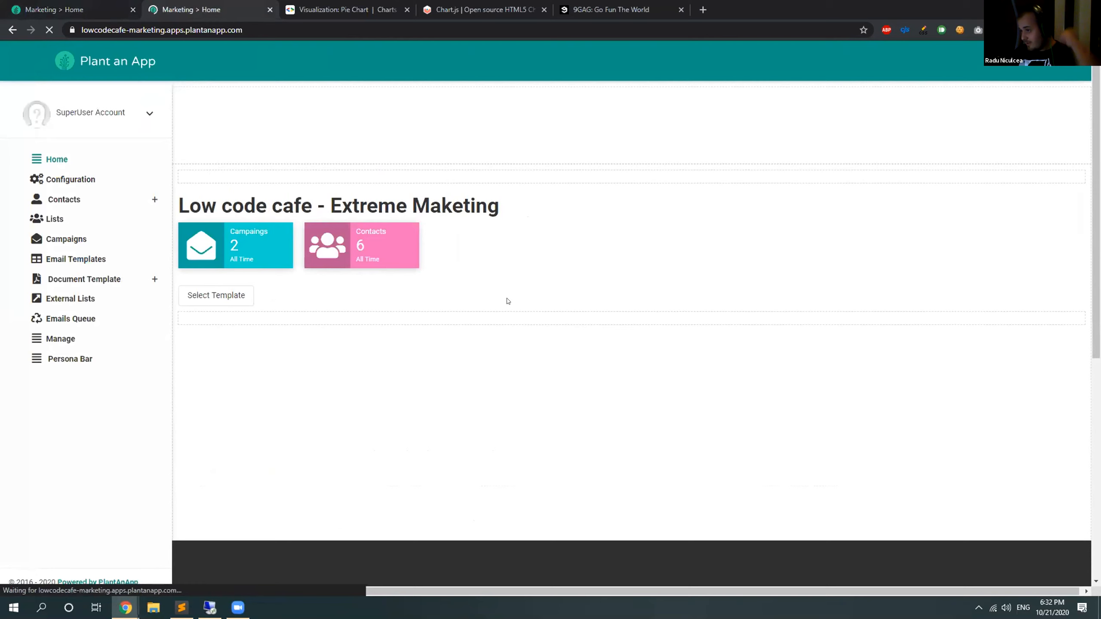
pyautogui.scroll(-3, 526, 280)
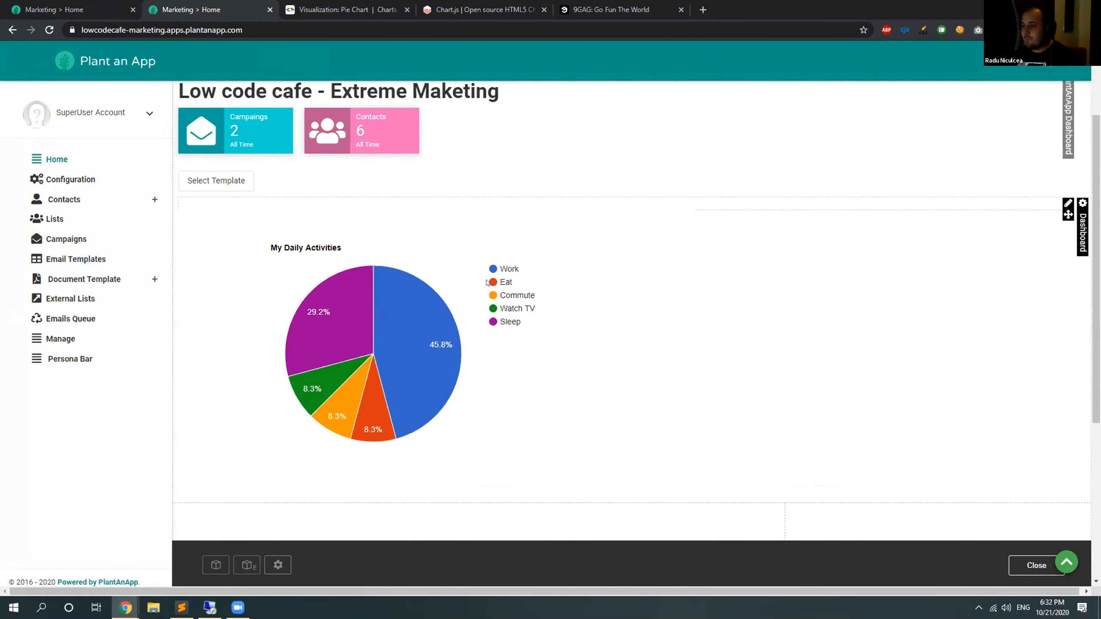
pyautogui.click(344, 9)
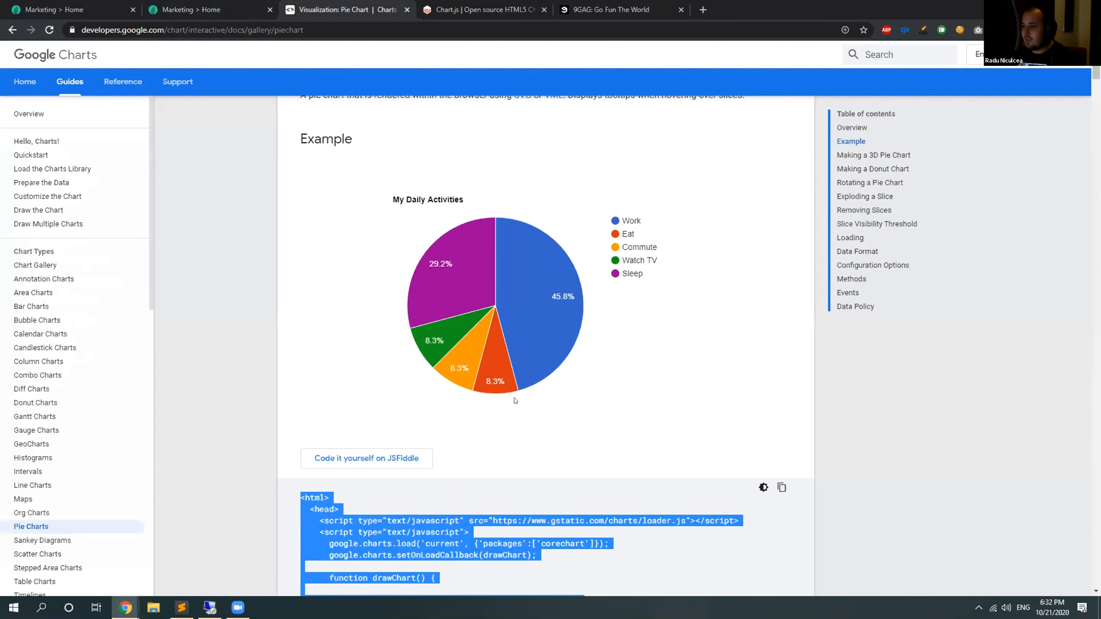
pyautogui.click(207, 8)
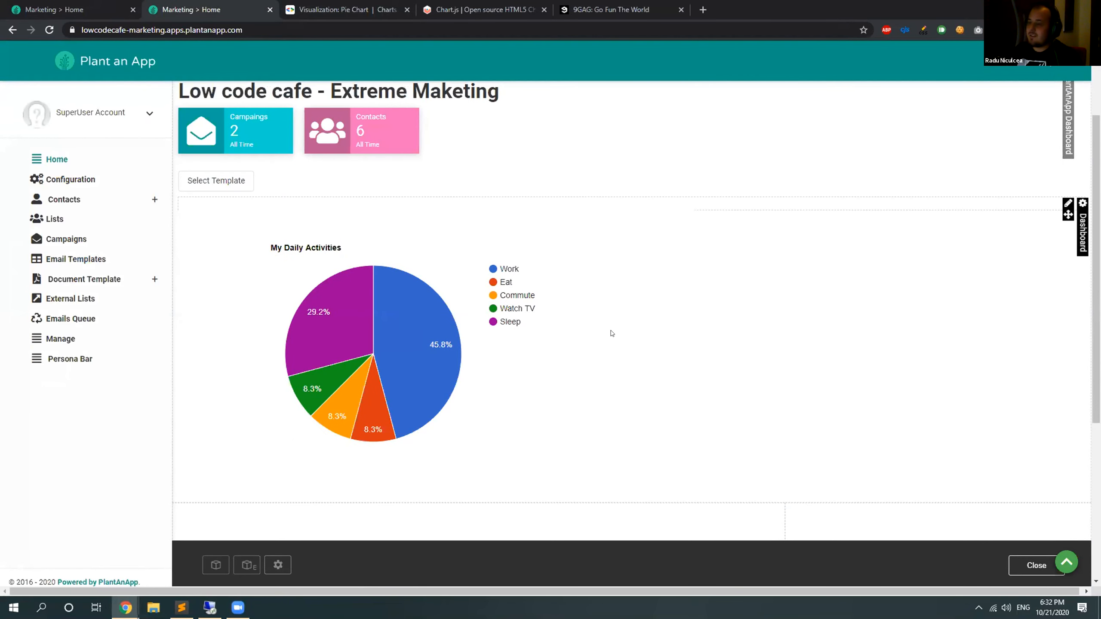
# Examine the data rows in the GoogleChart1 field's HTML Code in the Dashboard form, and collapse the field.
pyautogui.click(3, 5)
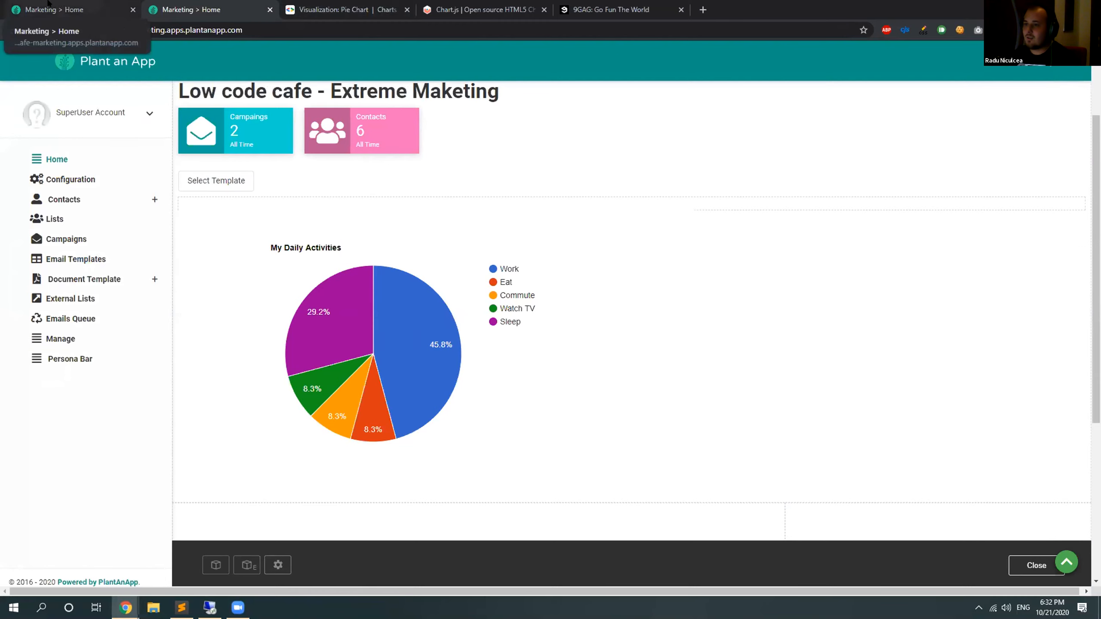
pyautogui.click(262, 307)
pyautogui.scroll(-5, 457, 275)
pyautogui.moveTo(1040, 375); pyautogui.dragTo(1002, 521)
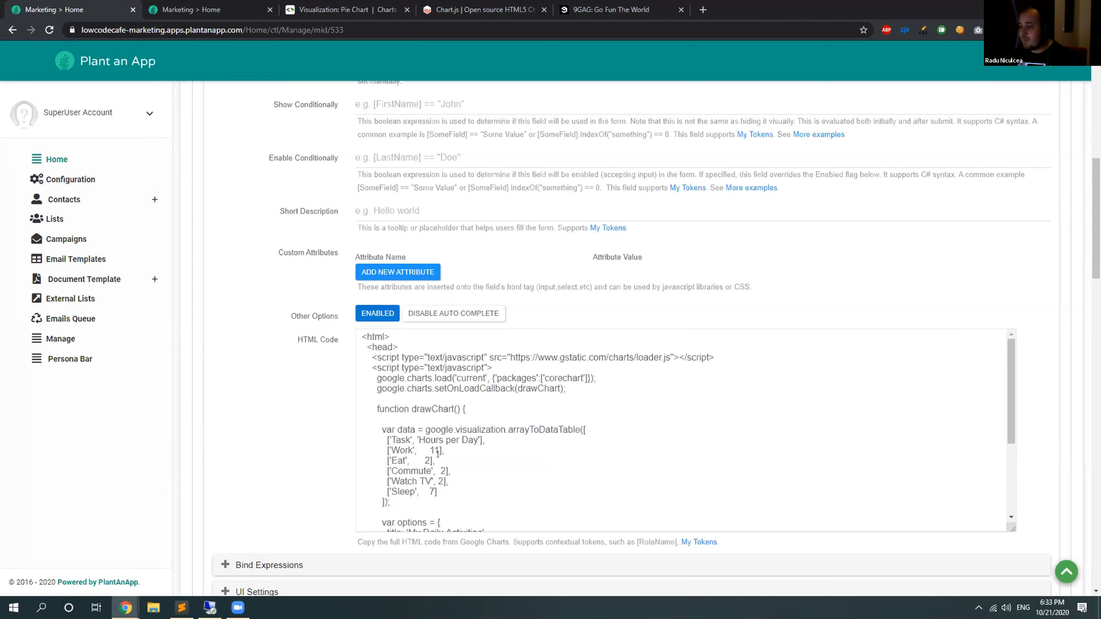
pyautogui.scroll(5, 392, 401)
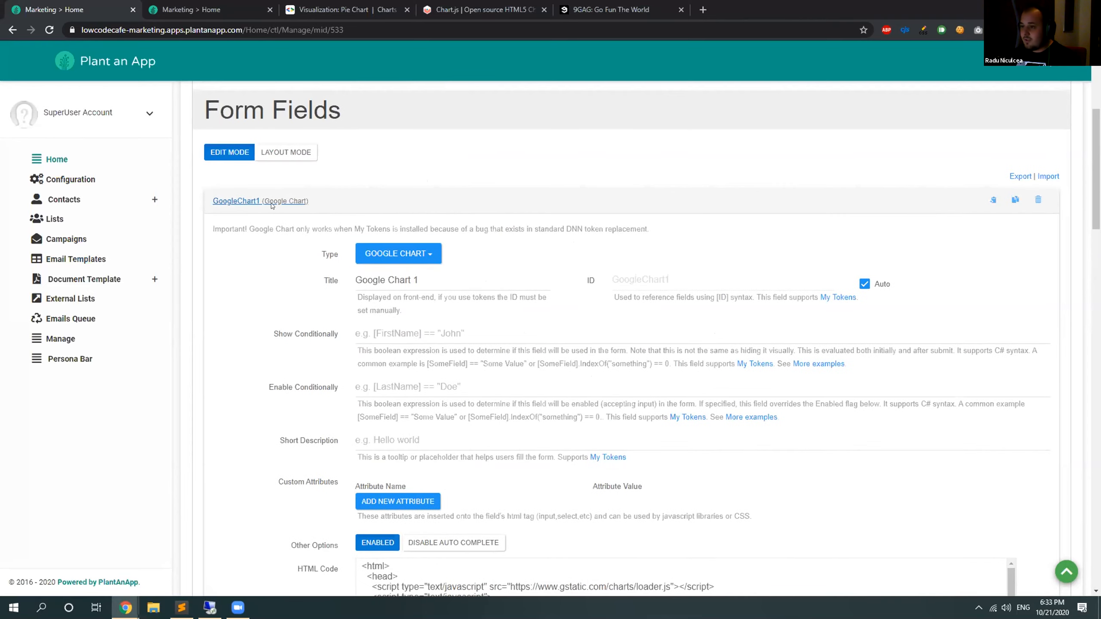
pyautogui.click(453, 246)
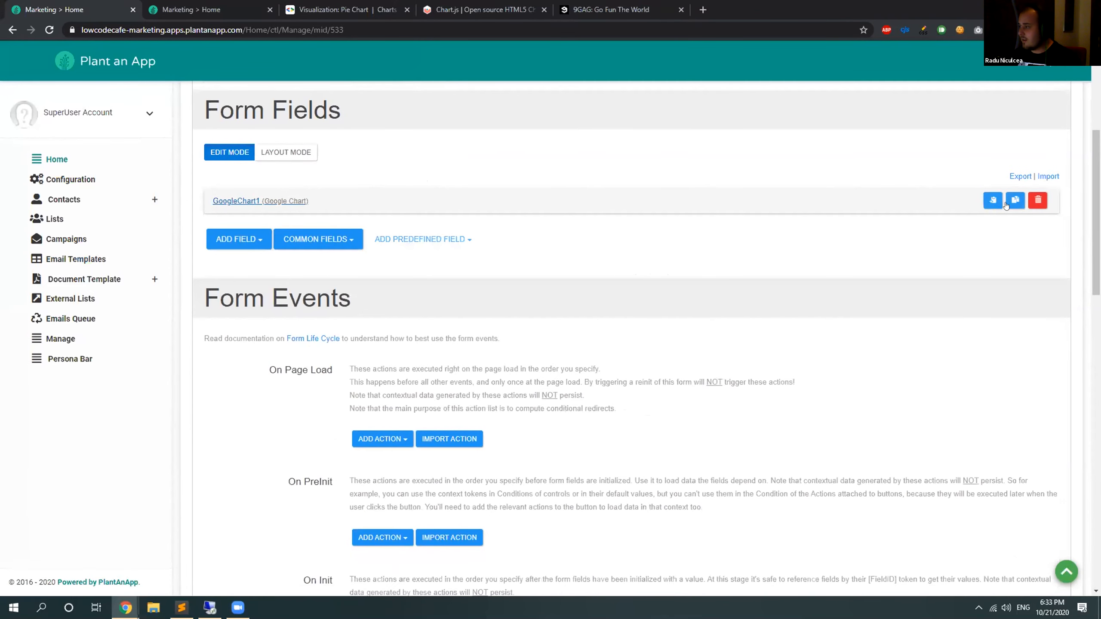
# Duplicate the GoogleChart1 field and title the copy "Google Chart 2".
pyautogui.click(1013, 200)
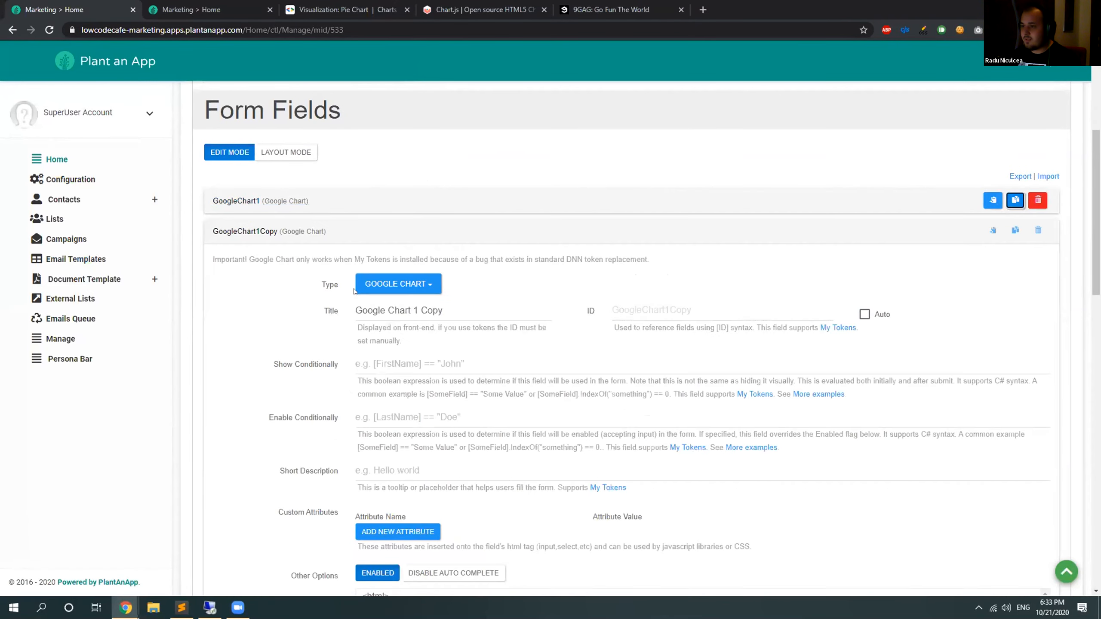
pyautogui.moveTo(442, 310); pyautogui.dragTo(417, 310)
pyautogui.hotkey('shift', 'Left')
pyautogui.write('2')
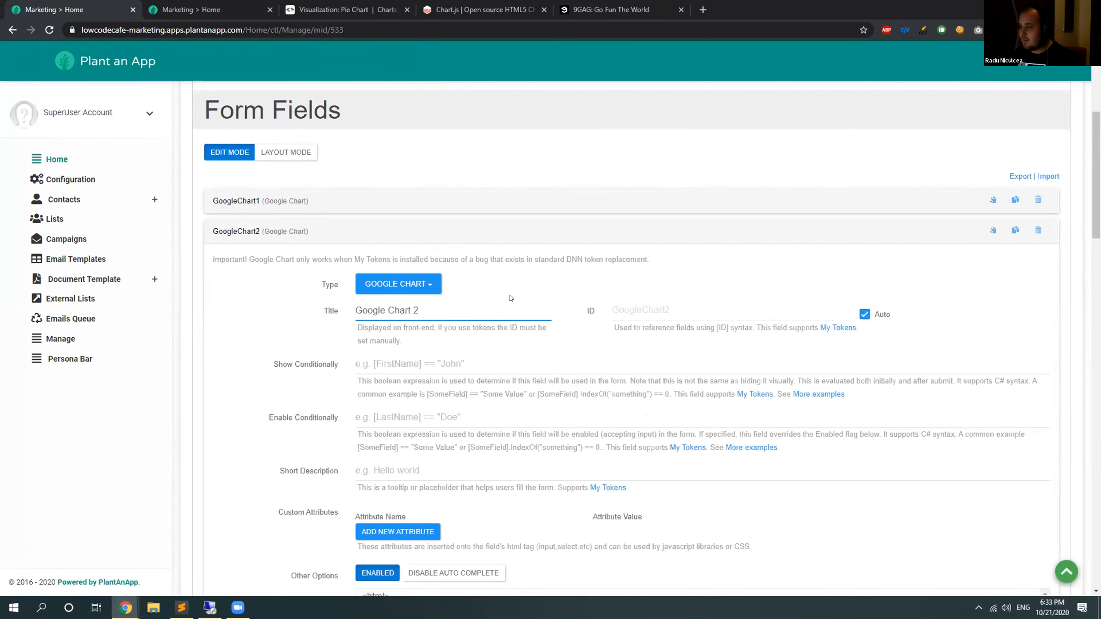
# Replace the copied chart's data table with Type/Usage rows Business, Temporary and Personal, each using [Random:1,2,3,4,5,6] followed by a space.
pyautogui.scroll(-8, 511, 299)
pyautogui.moveTo(1041, 235); pyautogui.dragTo(1047, 512)
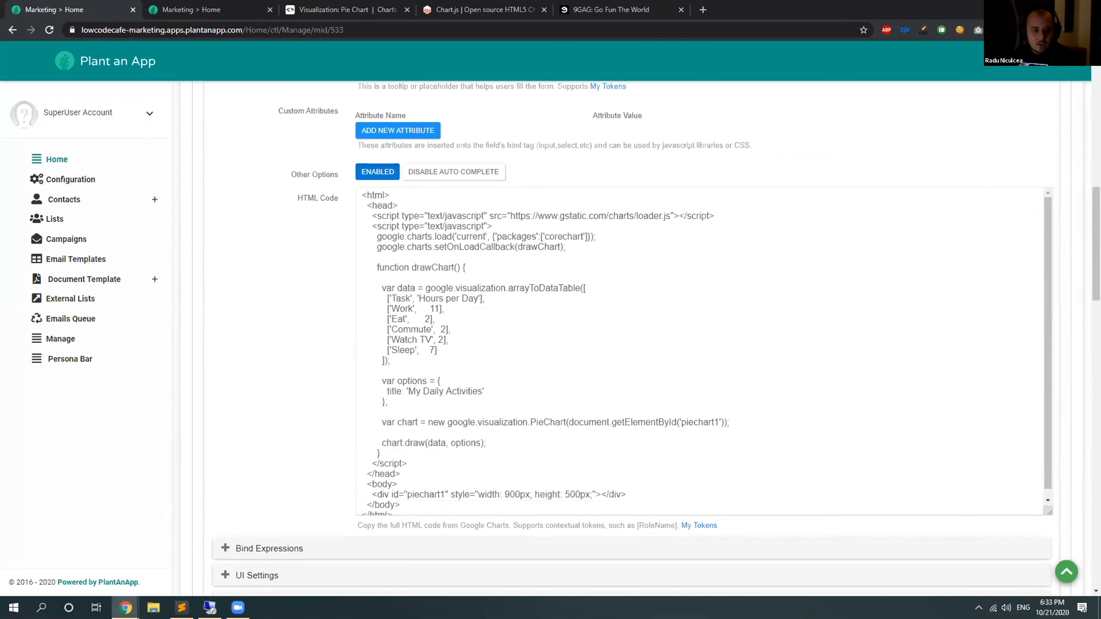
pyautogui.hotkey('alt', 'Tab')
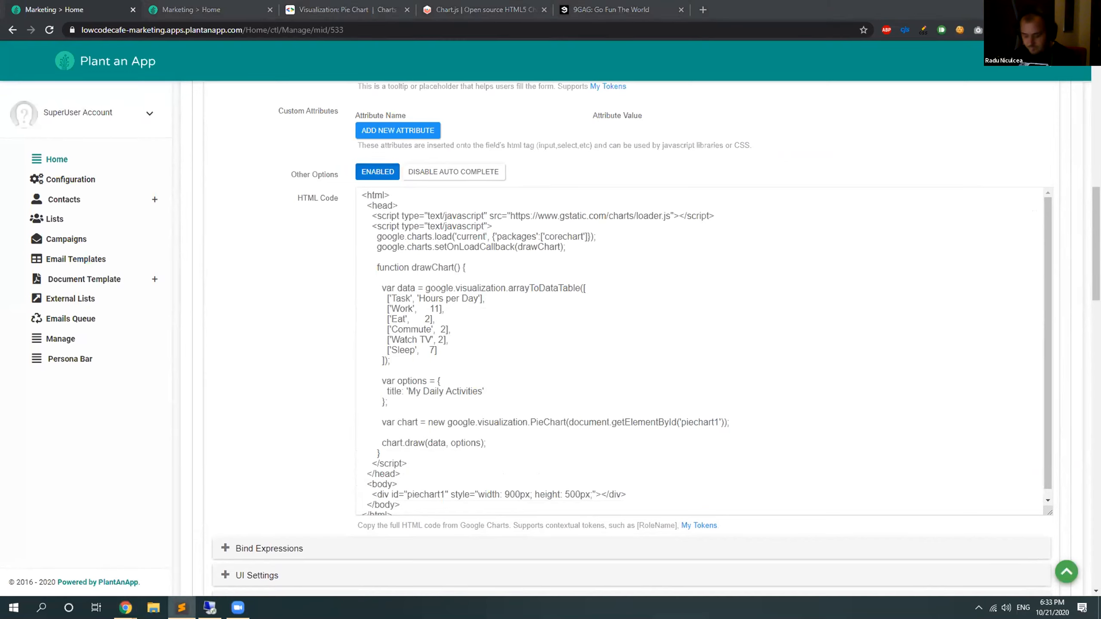
pyautogui.moveTo(388, 361); pyautogui.dragTo(350, 292)
pyautogui.hotkey('ctrl', 'v')
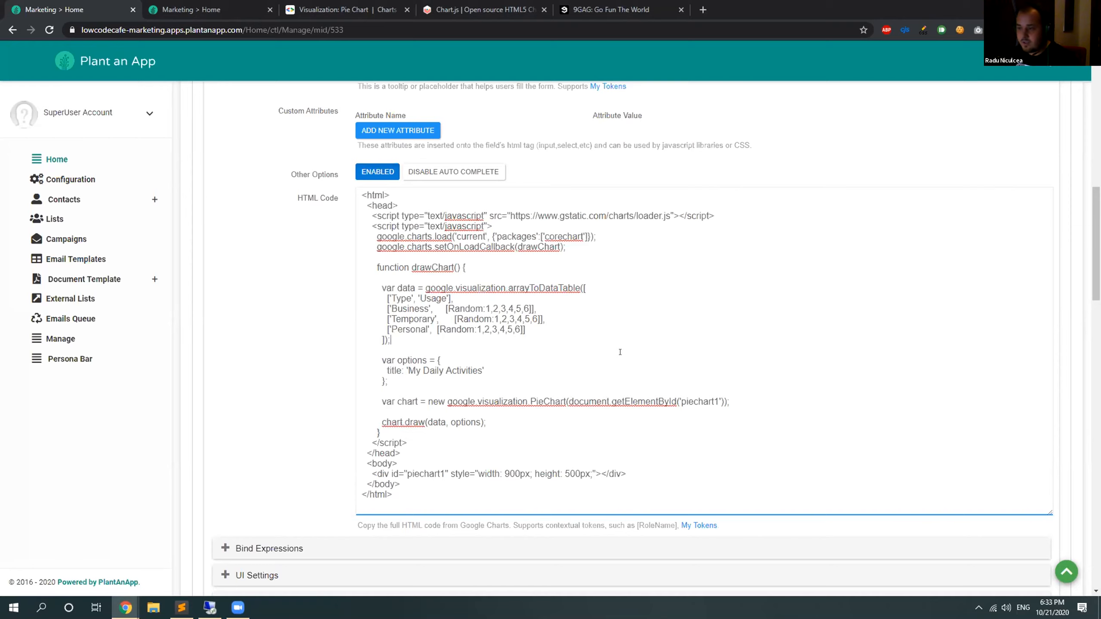
pyautogui.moveTo(445, 308); pyautogui.dragTo(529, 302)
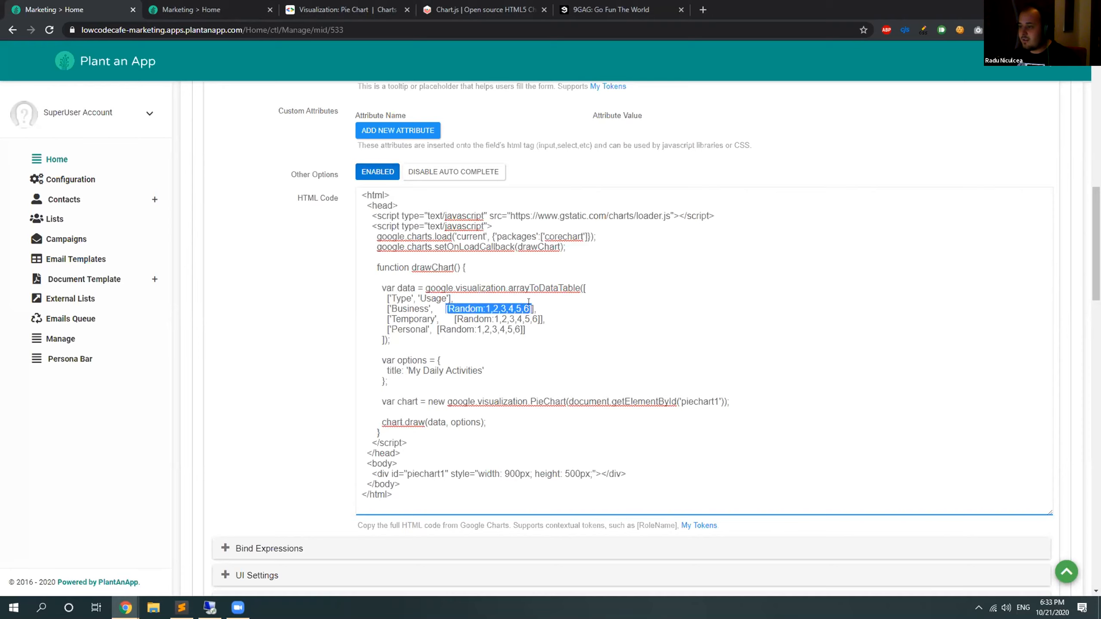
pyautogui.click(532, 308)
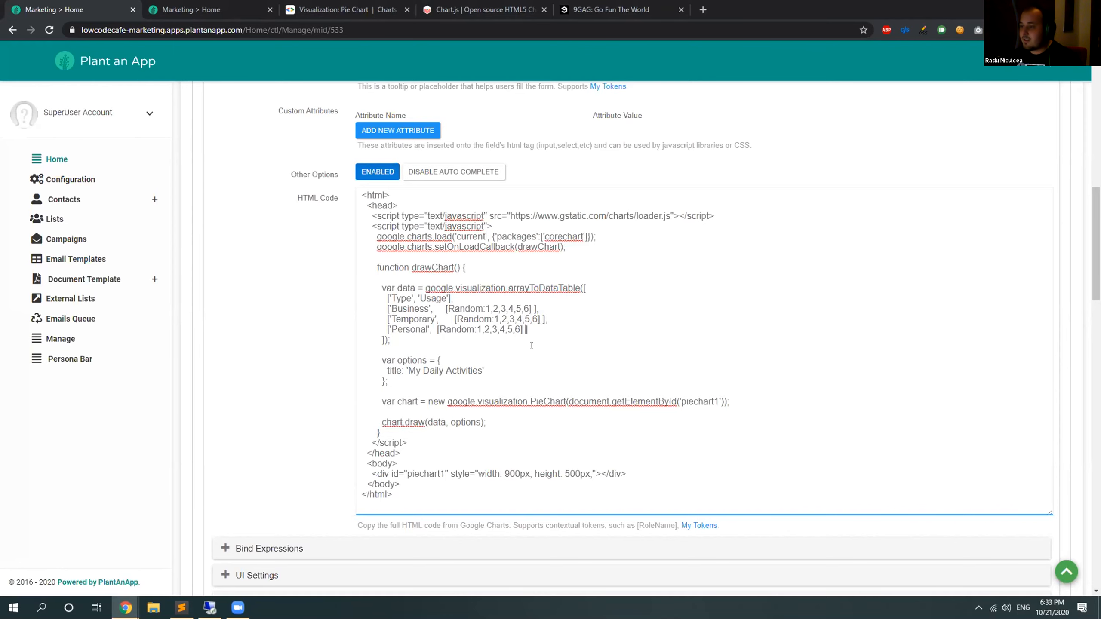
# Collapse and save the GoogleChart2 field, and reload the Home page to check the pie chart.
pyautogui.scroll(8, 532, 346)
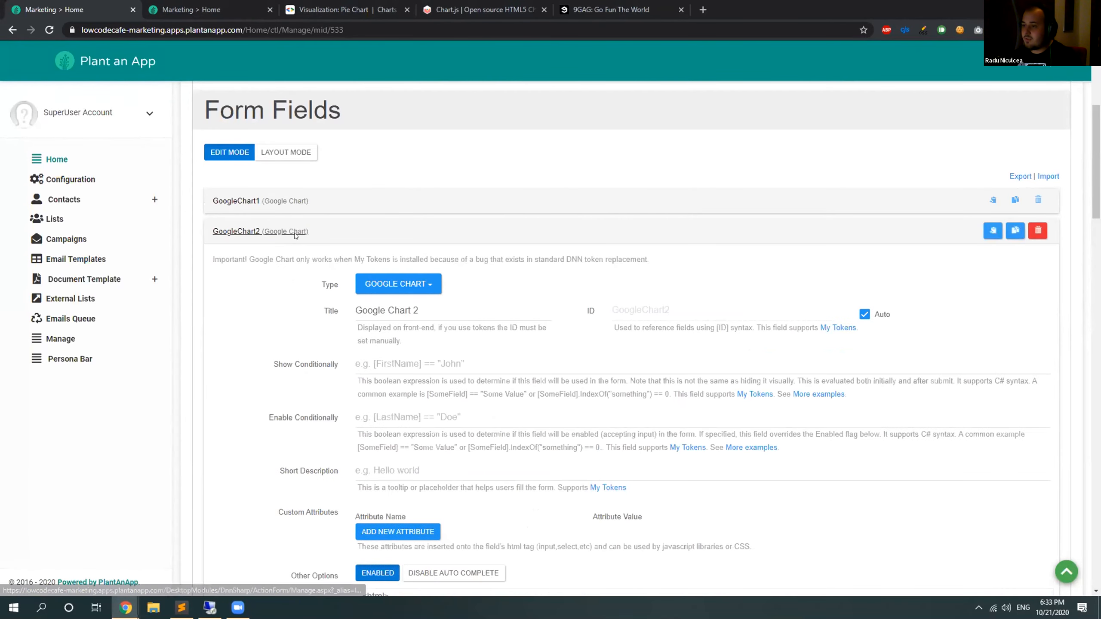
pyautogui.click(294, 235)
pyautogui.scroll(3, 398, 63)
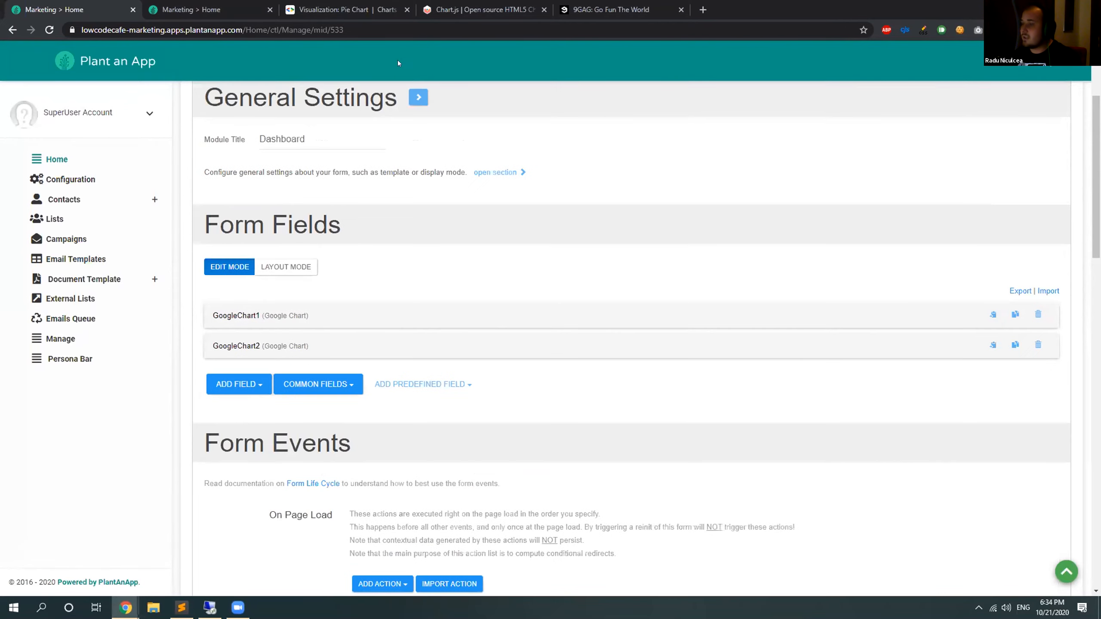
pyautogui.click(226, 9)
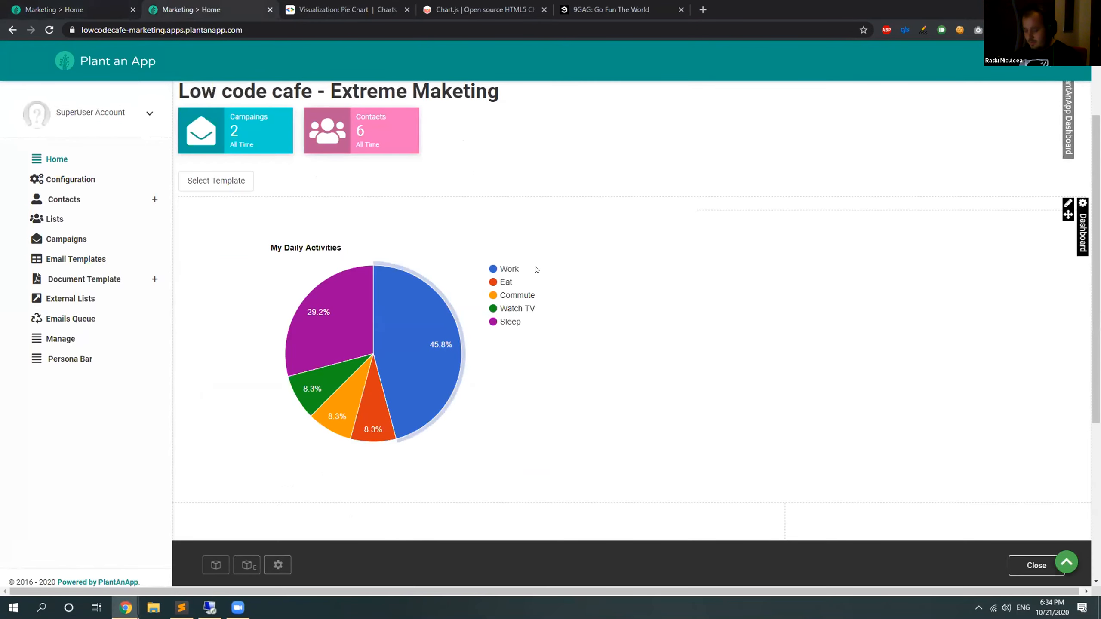
pyautogui.press('F5')
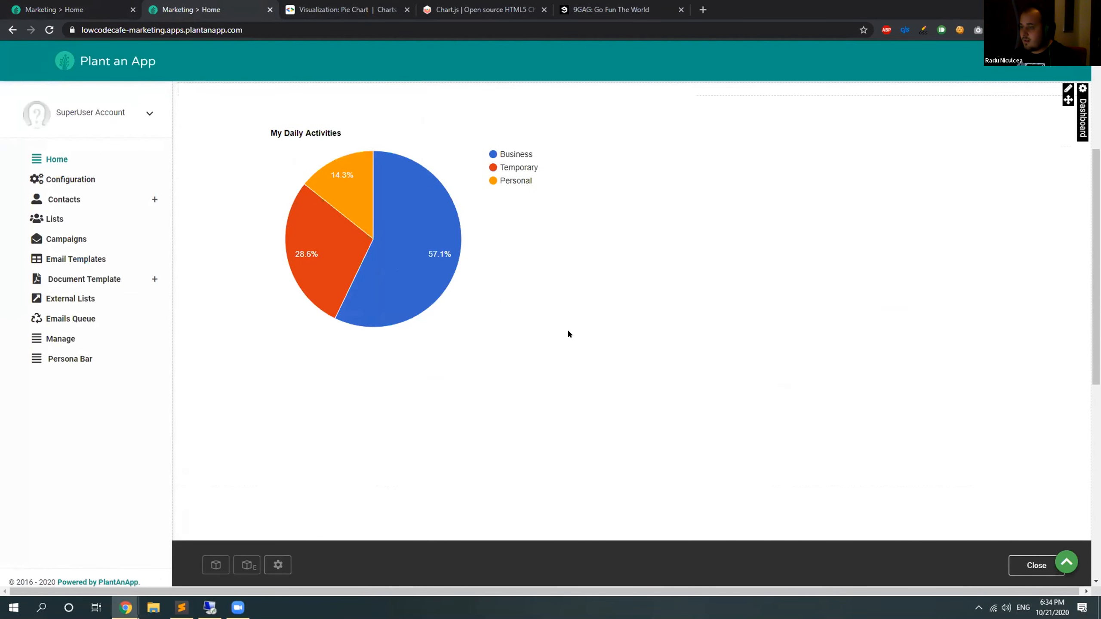
pyautogui.scroll(3, 433, 371)
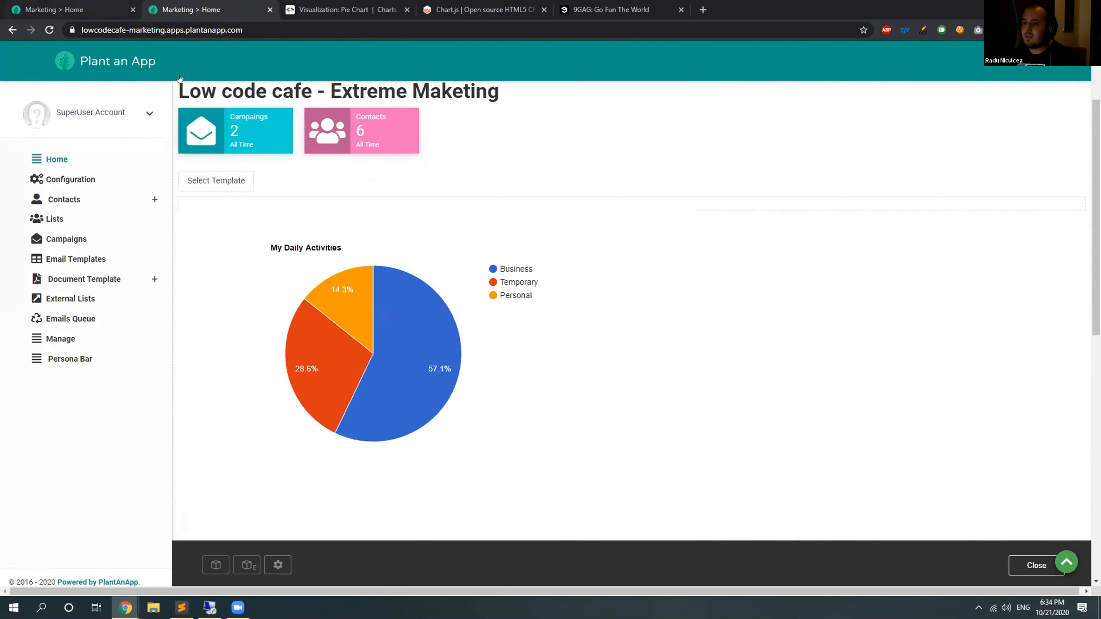
# Change the element ID in GoogleChart2's HTML code to "piechart2" in both the getElementById call and the div tag.
pyautogui.hotkey('ctrl', 'shift', 'Tab')
pyautogui.click(551, 353)
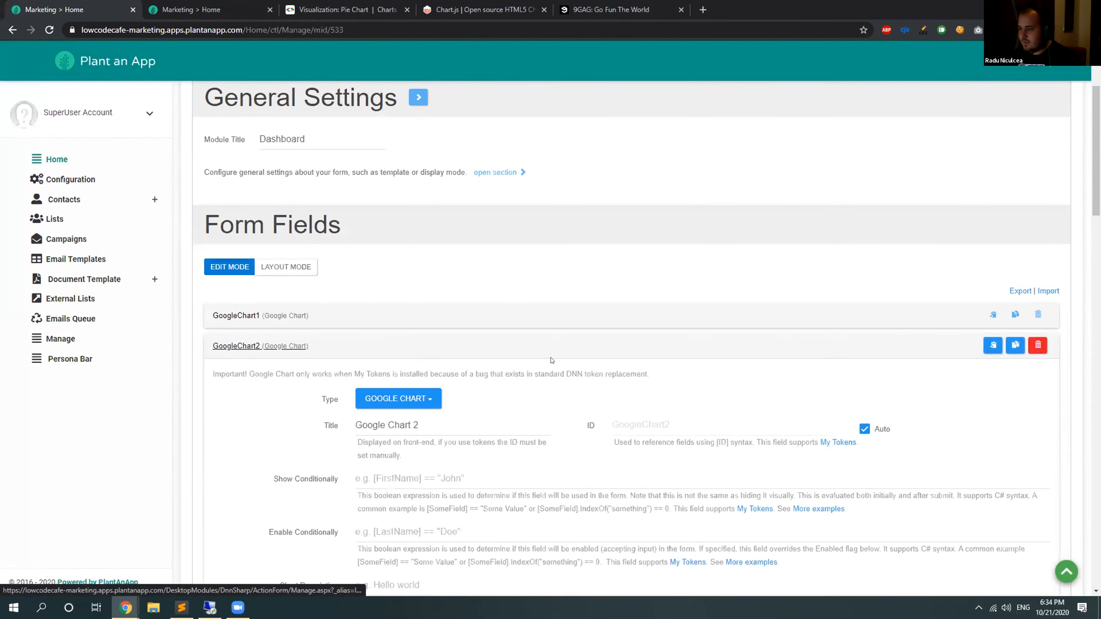
pyautogui.scroll(-10, 551, 360)
pyautogui.moveTo(1047, 298); pyautogui.dragTo(1078, 569)
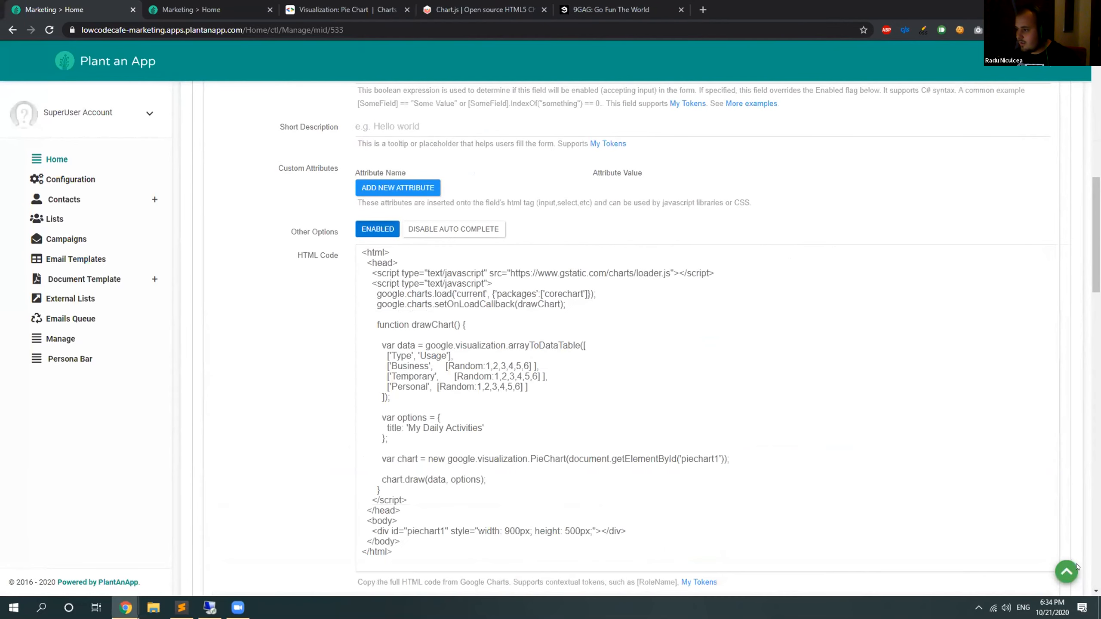
pyautogui.scroll(-2, 701, 399)
pyautogui.click(704, 446)
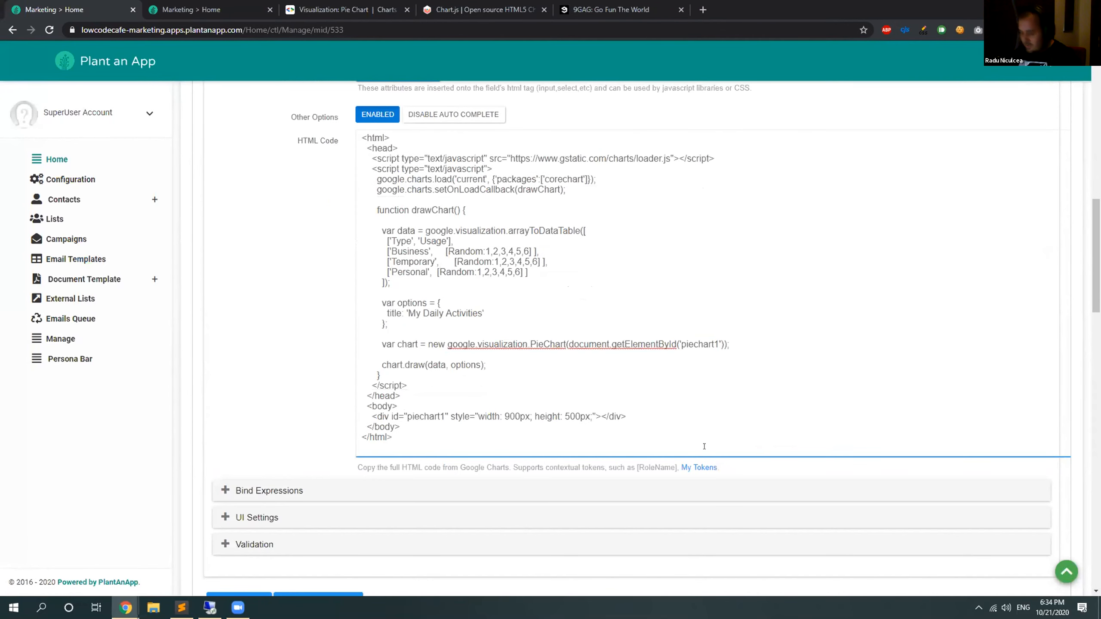
pyautogui.press('BackSpace')
pyautogui.write('2')
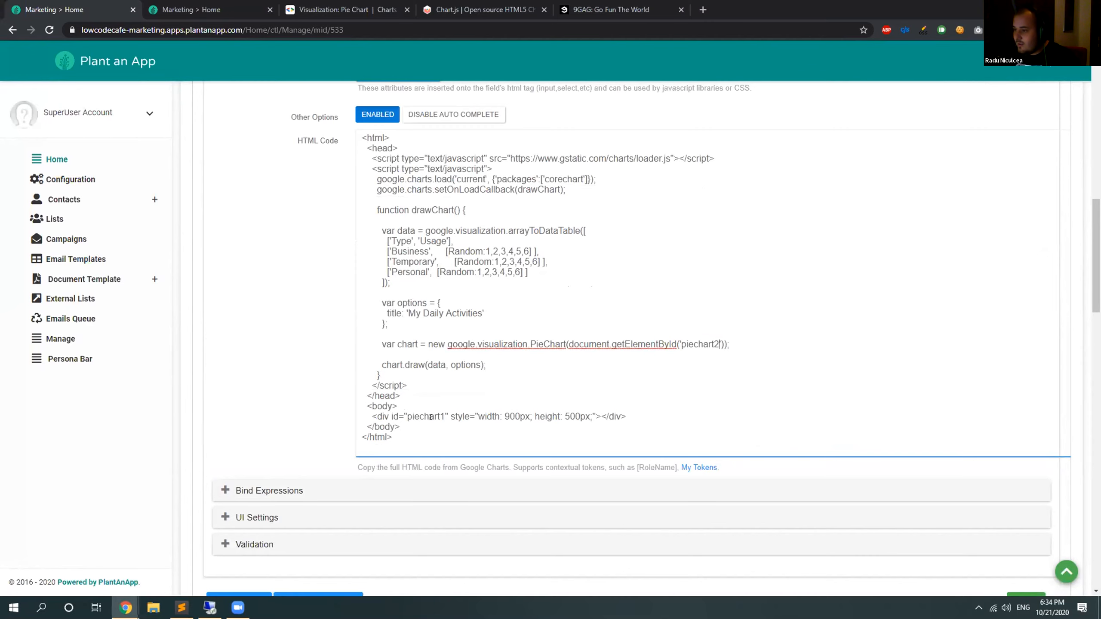
pyautogui.press('BackSpace')
pyautogui.write('2')
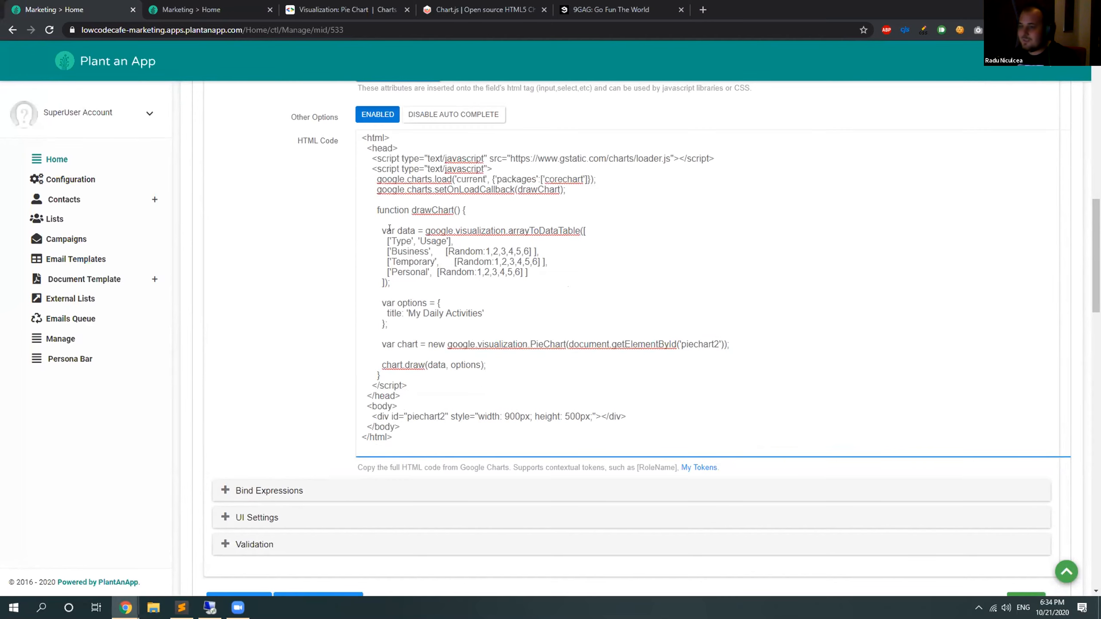
# Arrange GoogleChart1 and GoogleChart2 side by side in the form layout at size 6/12 each, and save the form.
pyautogui.scroll(15, 316, 297)
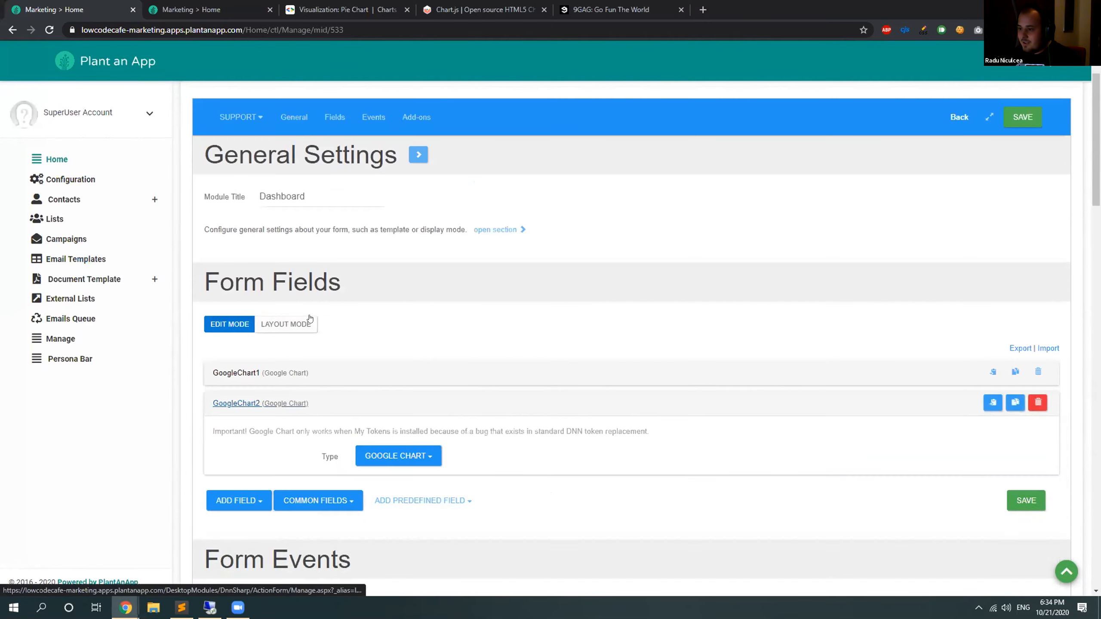
pyautogui.click(285, 324)
pyautogui.moveTo(997, 425); pyautogui.dragTo(757, 438)
pyautogui.click(1027, 461)
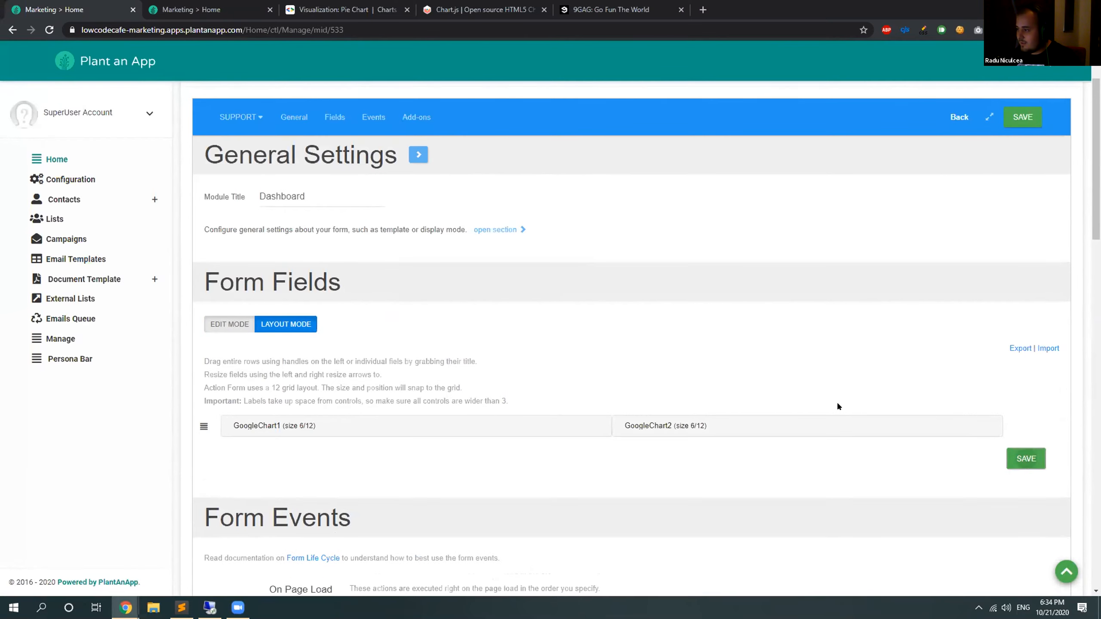
# Reload the Home page several times and compare the slice values of the second pie chart after each reload.
pyautogui.click(197, 5)
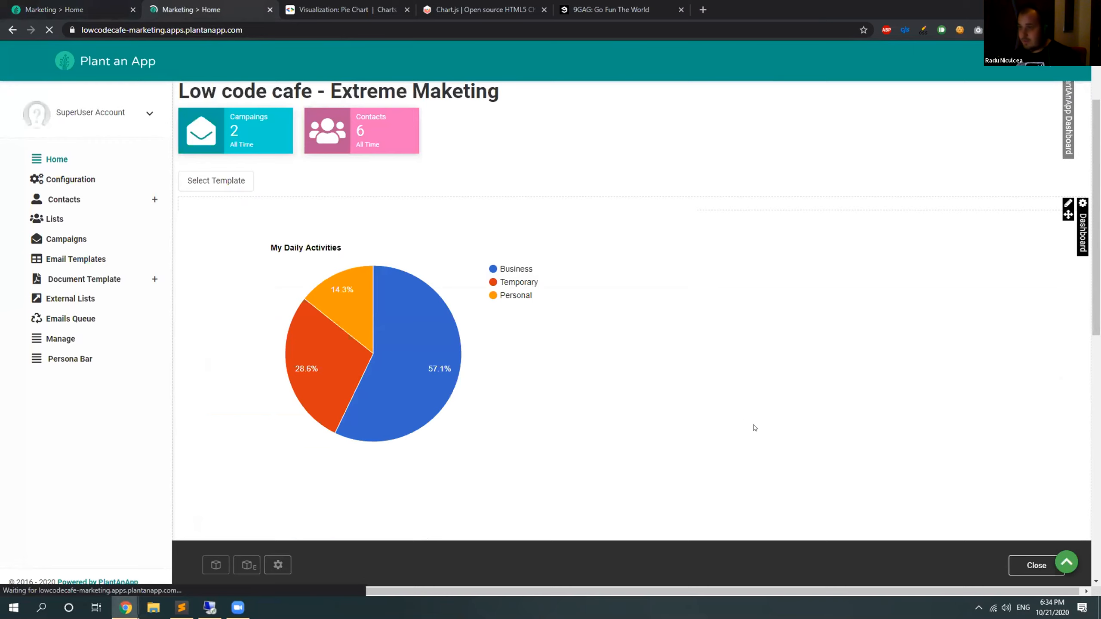
pyautogui.press('F5')
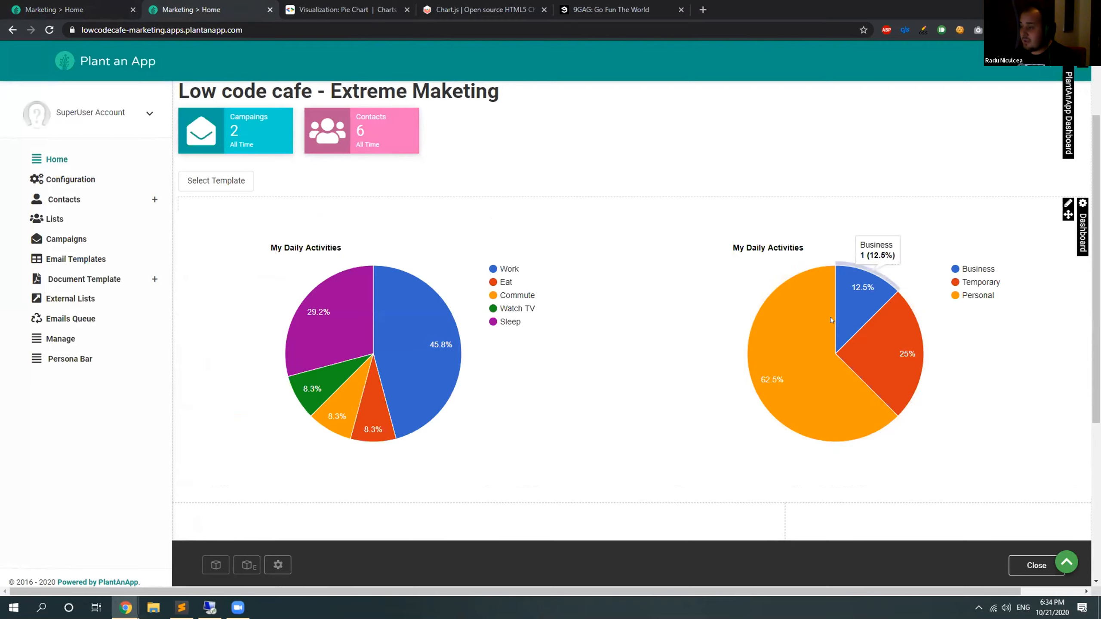
pyautogui.moveTo(910, 334)
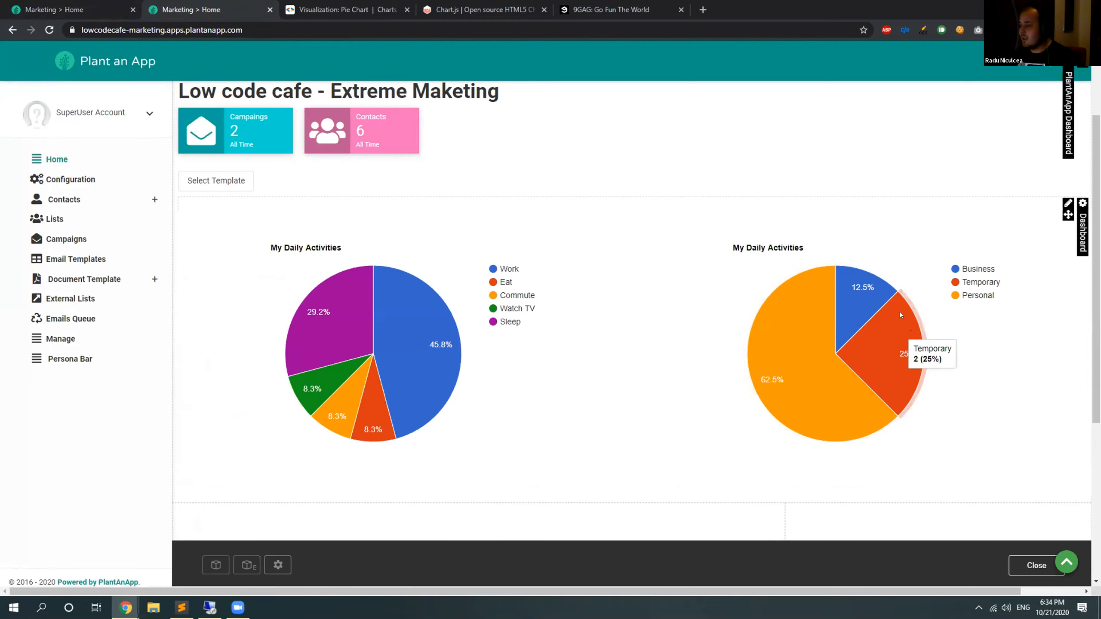
pyautogui.press('F5')
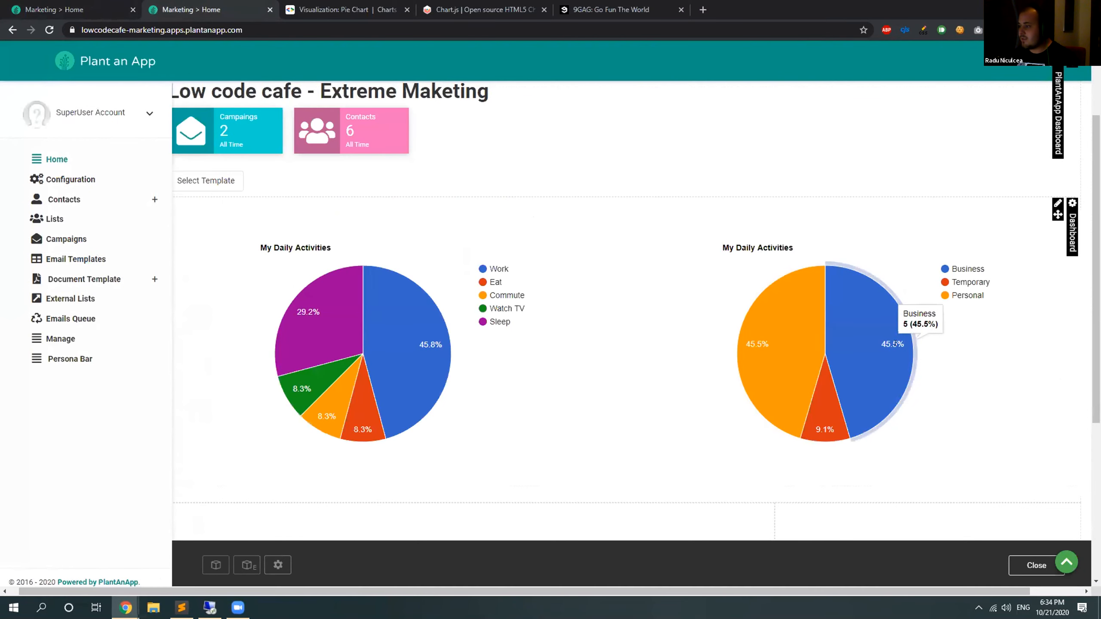
pyautogui.press('F5')
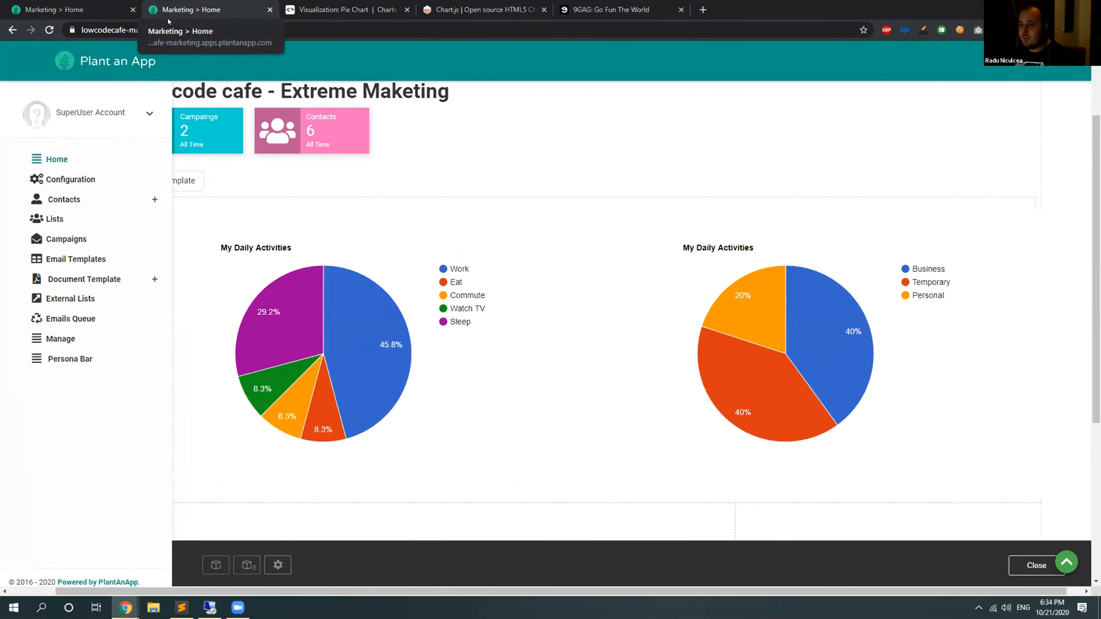
# Change the chart title in GoogleChart2's HTML code to "Email Types" and save the Dashboard form.
pyautogui.click(122, 8)
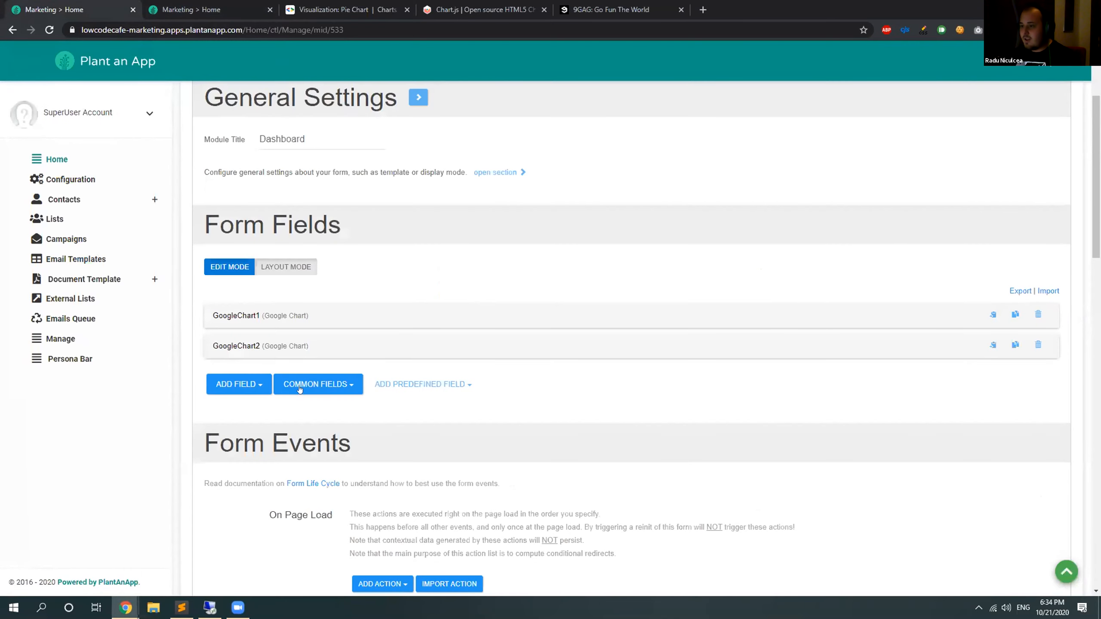
pyautogui.click(283, 346)
pyautogui.scroll(-8, 441, 370)
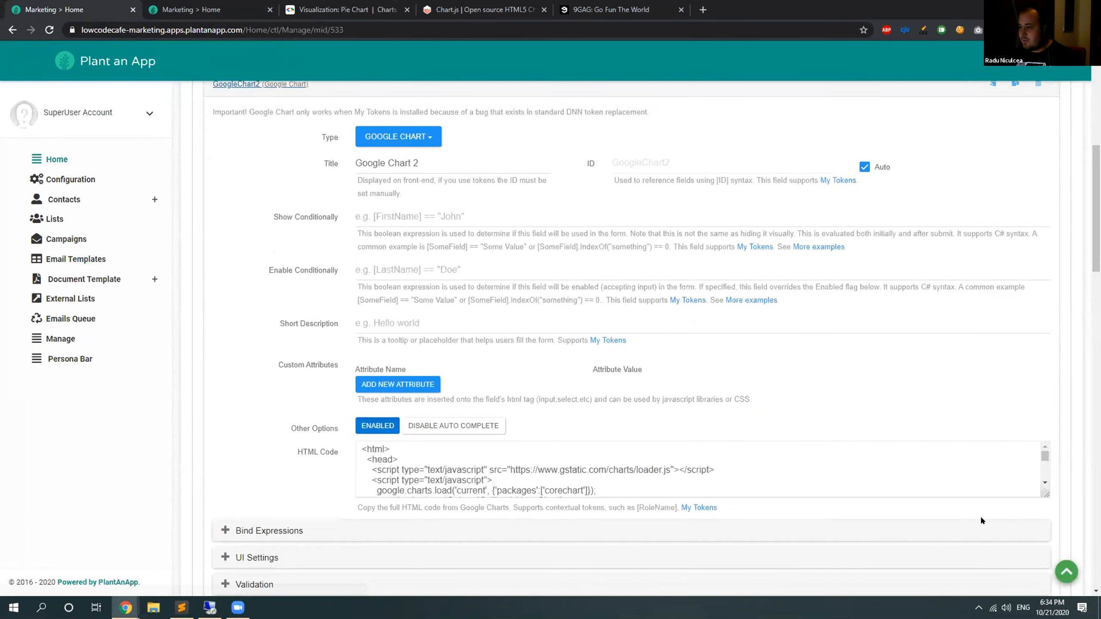
pyautogui.scroll(-4, 728, 336)
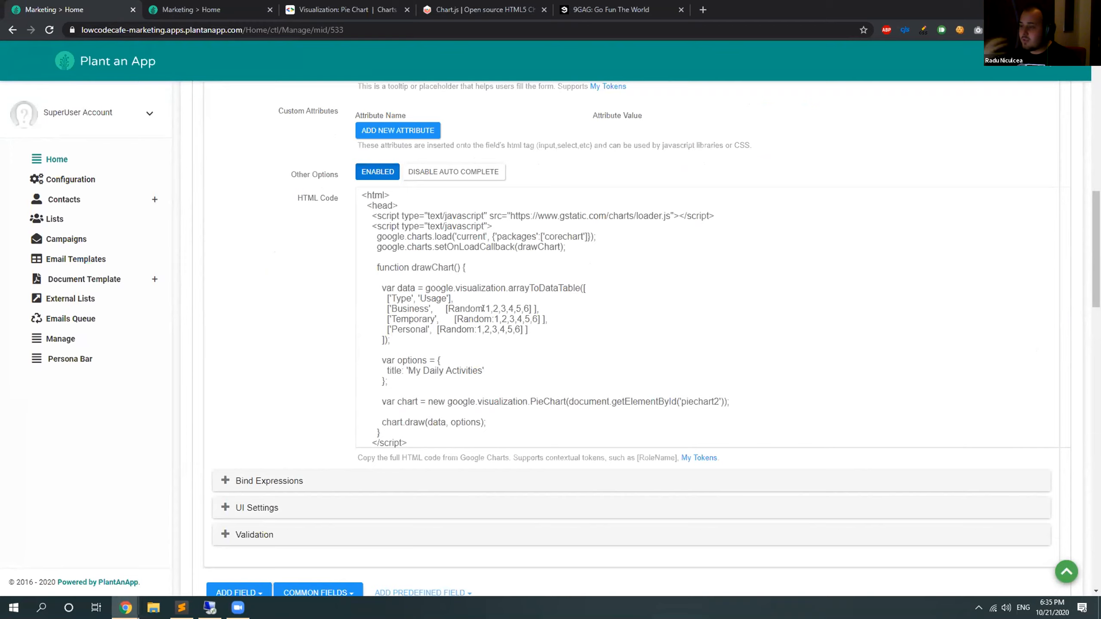
pyautogui.moveTo(482, 370); pyautogui.dragTo(417, 382)
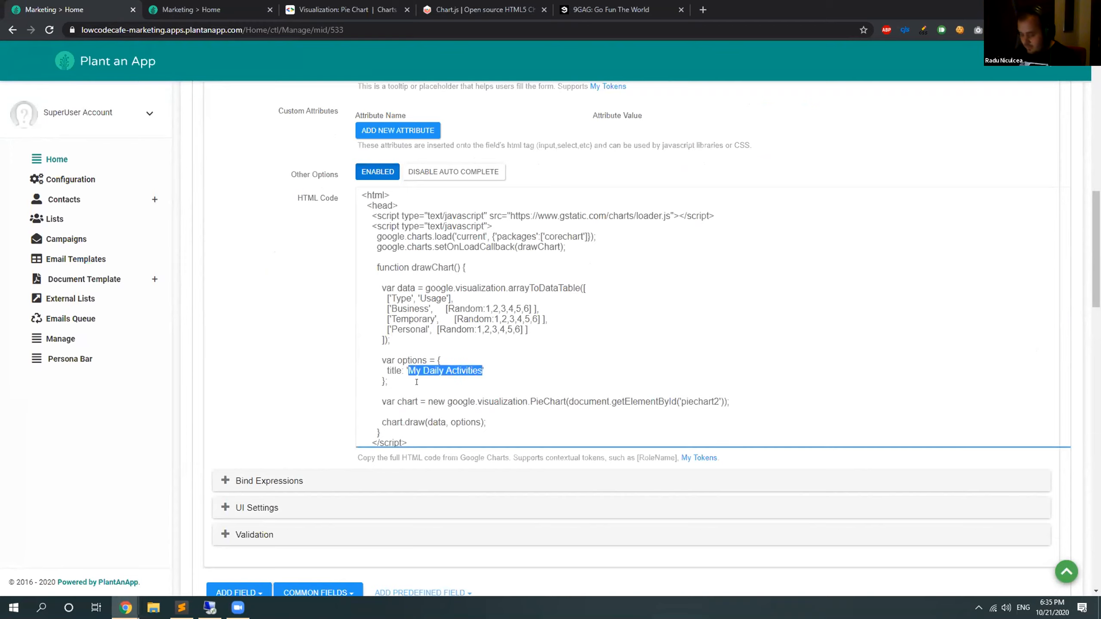
pyautogui.write('Email Types')
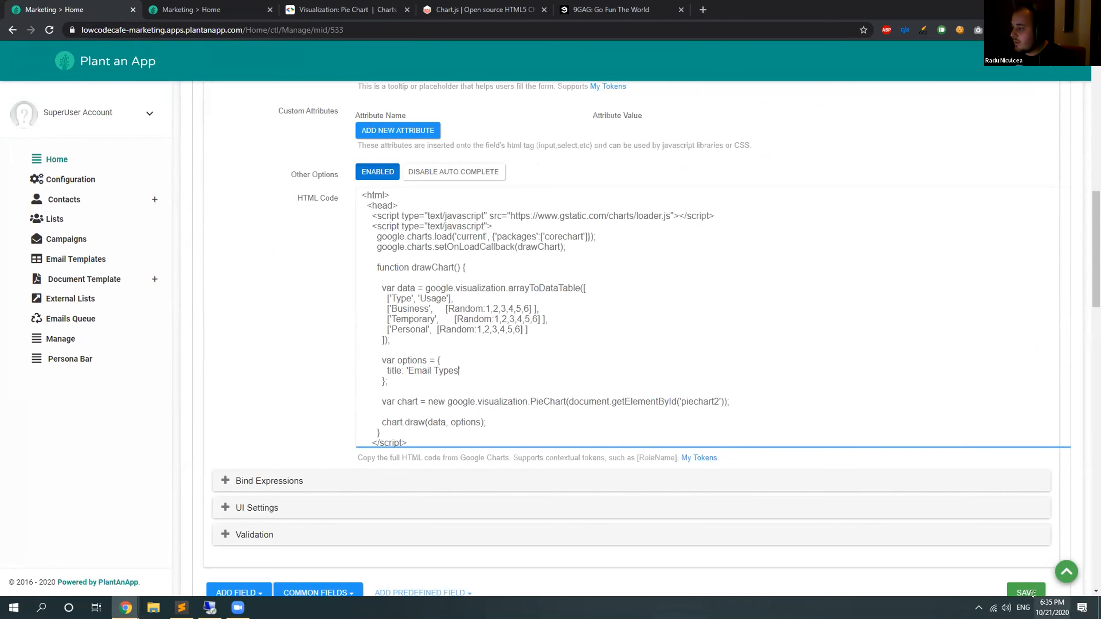
pyautogui.click(1032, 593)
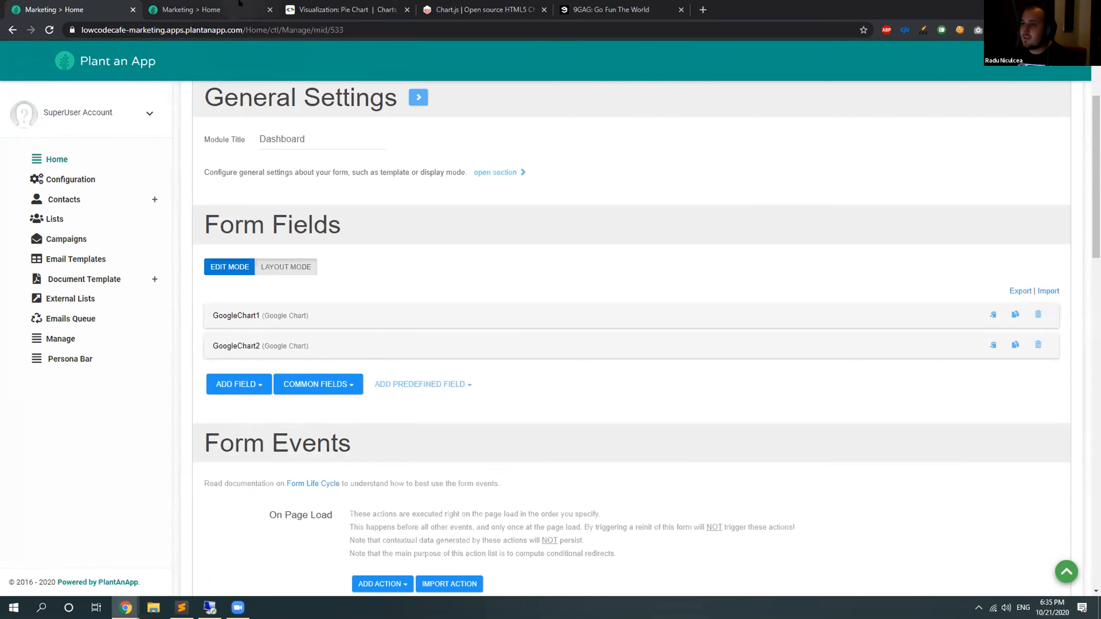
# In the Marketing app's token configuration, create a new namespace named "Dashboard".
pyautogui.click(238, 3)
pyautogui.click(70, 179)
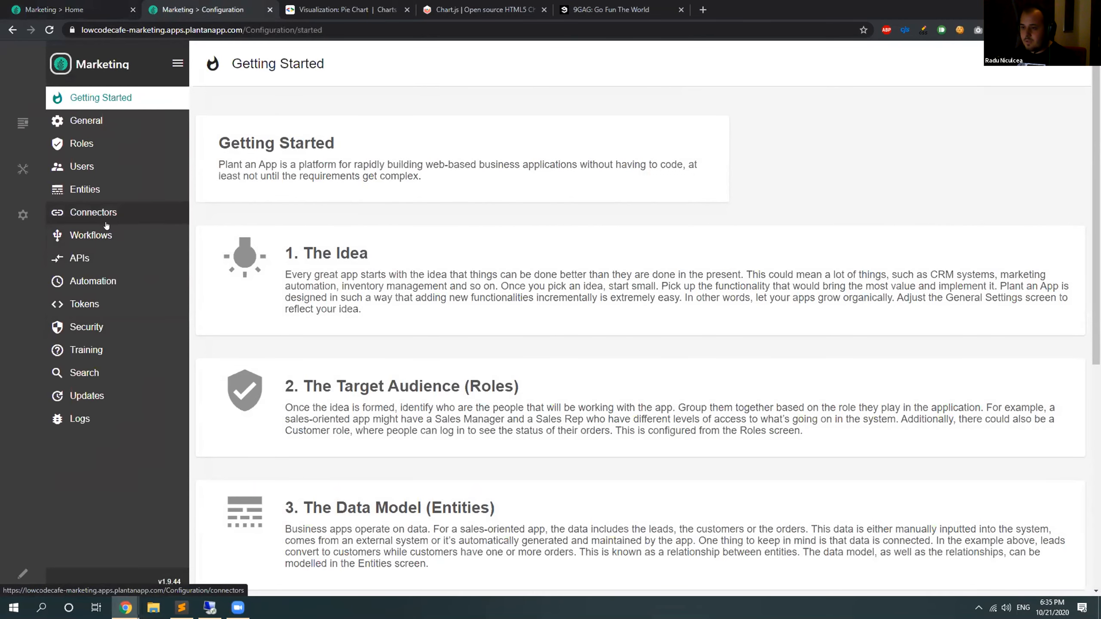
pyautogui.click(85, 304)
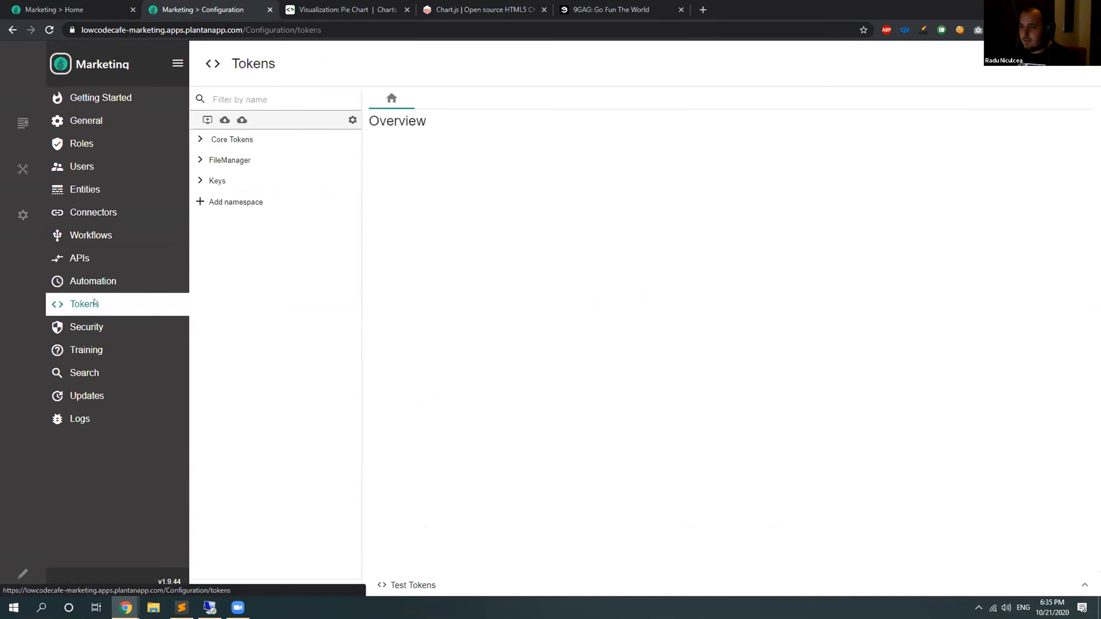
pyautogui.click(207, 120)
pyautogui.click(679, 227)
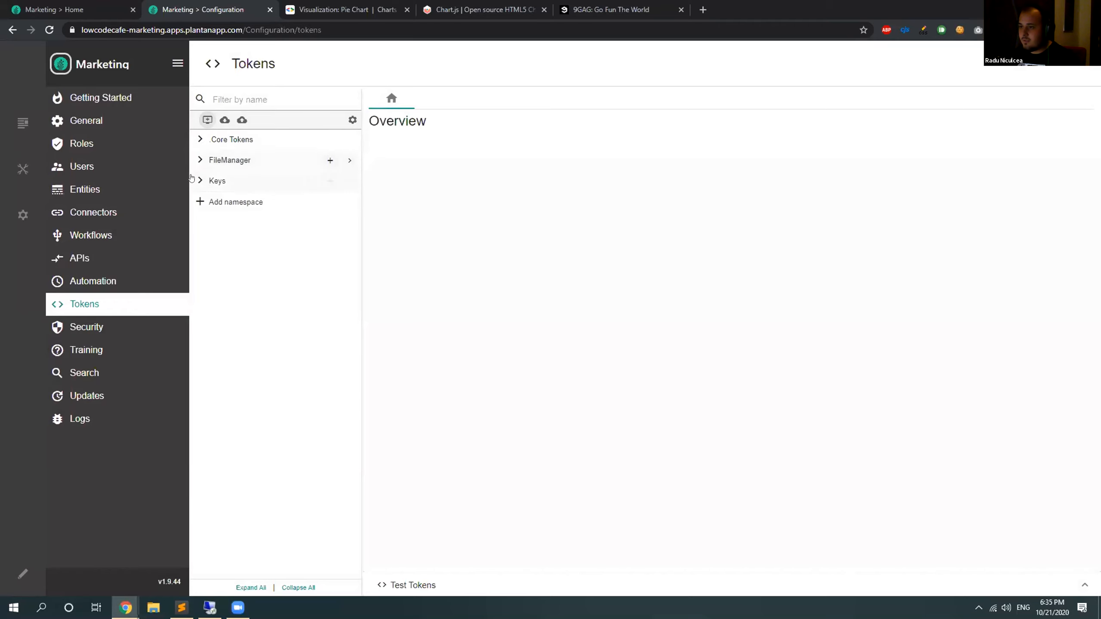
pyautogui.click(207, 120)
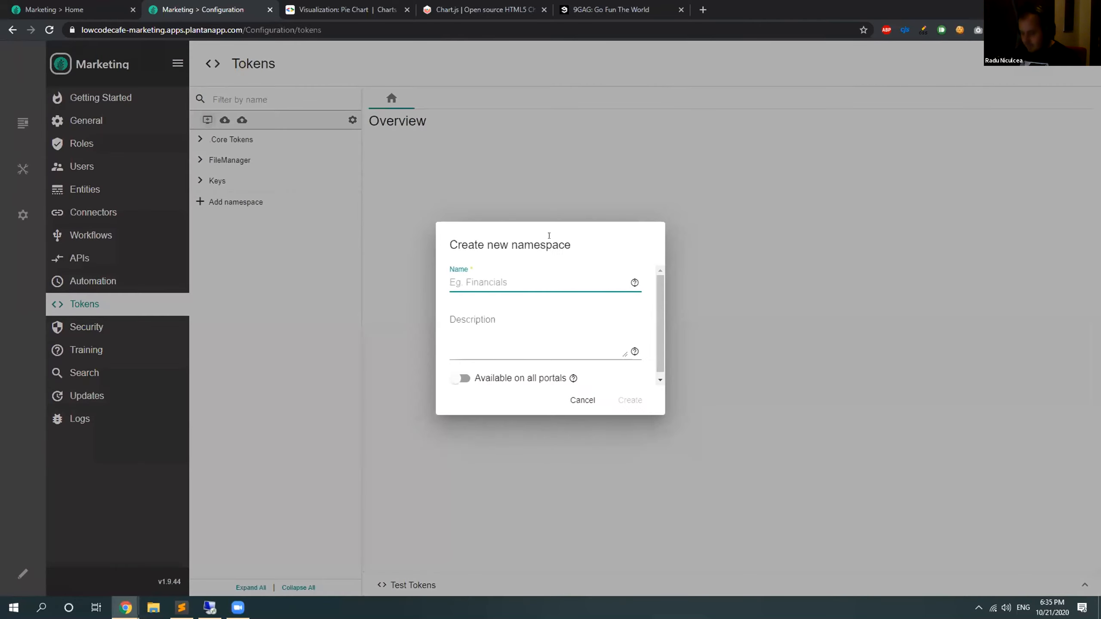
pyautogui.write('Das')
pyautogui.click(627, 401)
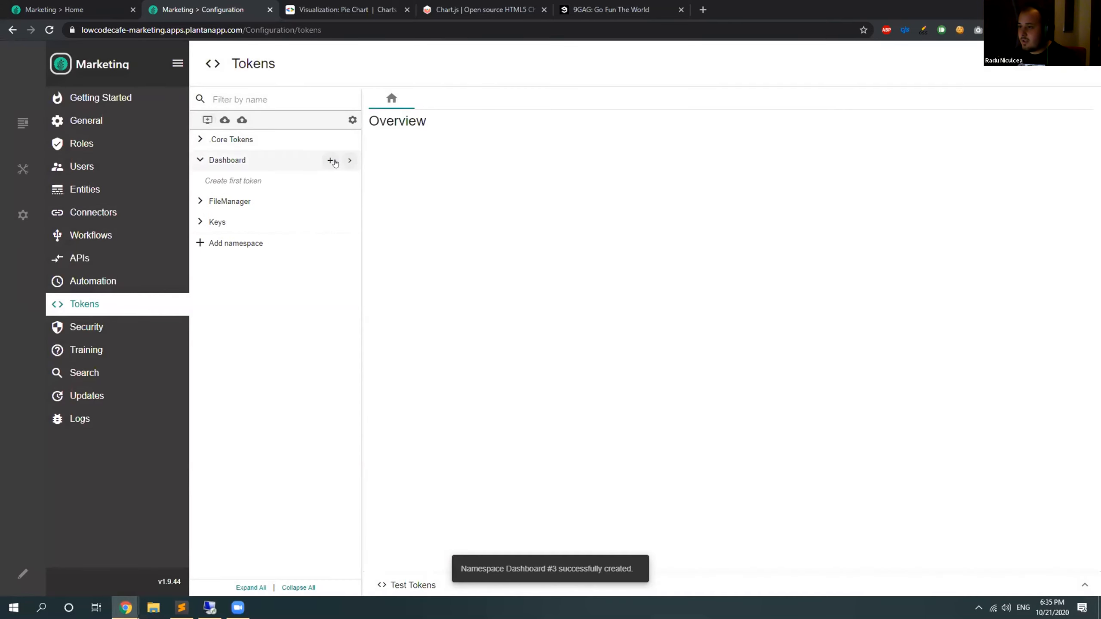
# Add a new token named "EmailType" in the Dashboard namespace and choose Database Query as its token type.
pyautogui.click(330, 160)
pyautogui.press('BackSpace')
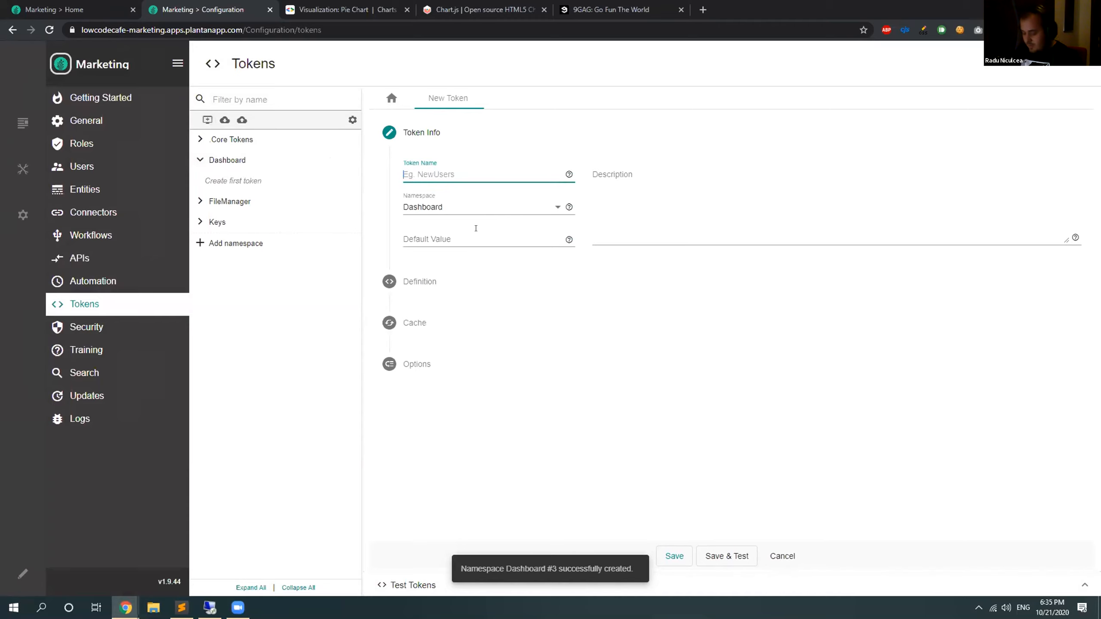
pyautogui.write('EmailType')
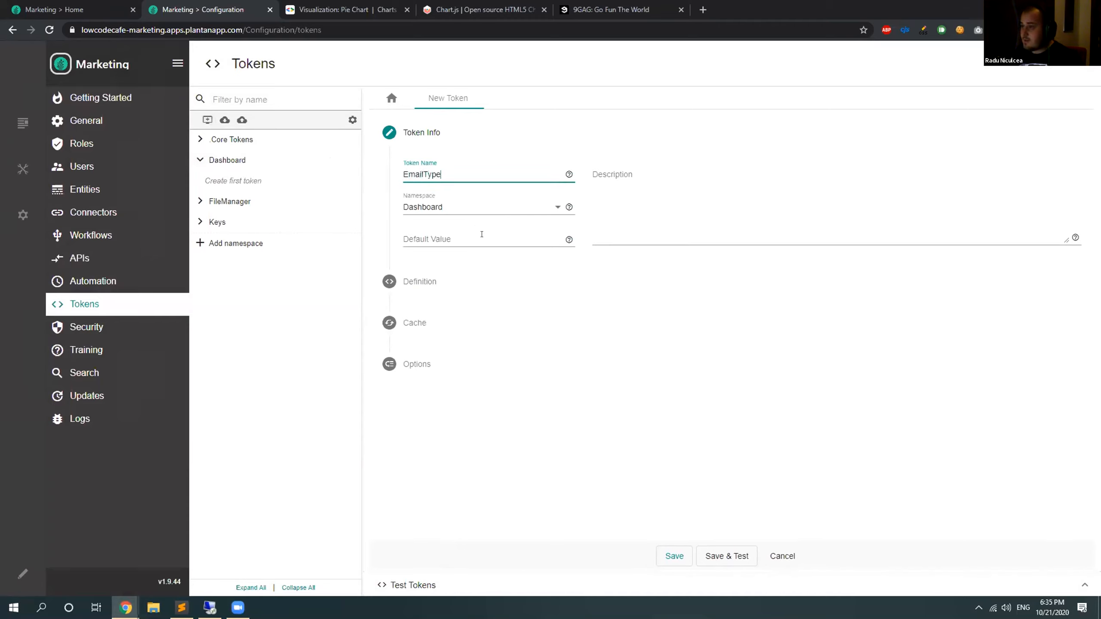
pyautogui.click(434, 242)
pyautogui.click(414, 282)
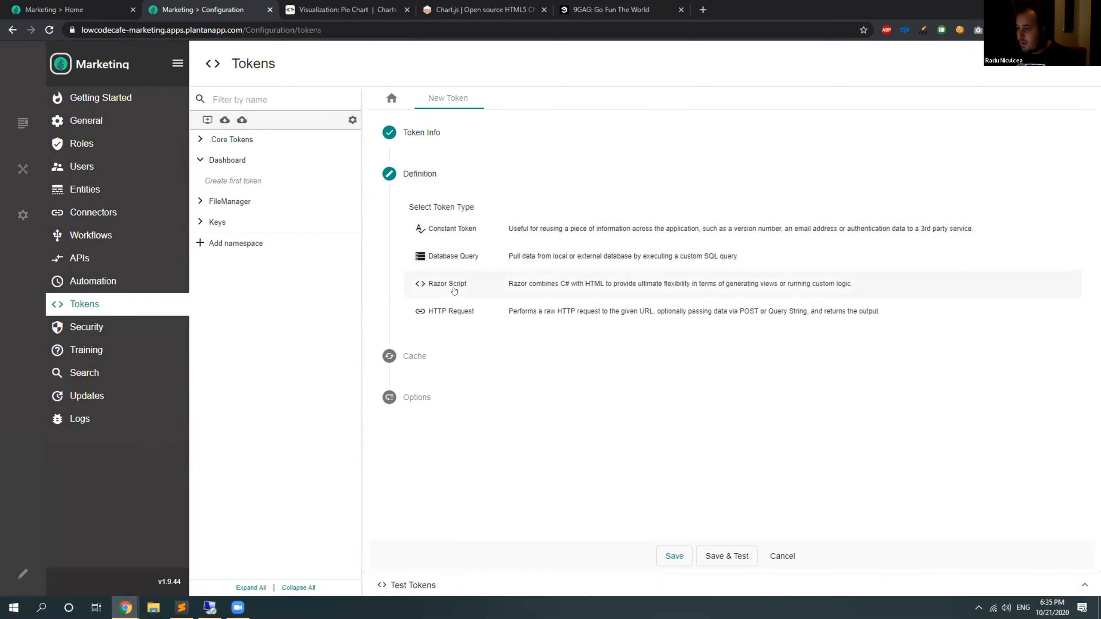
pyautogui.click(472, 257)
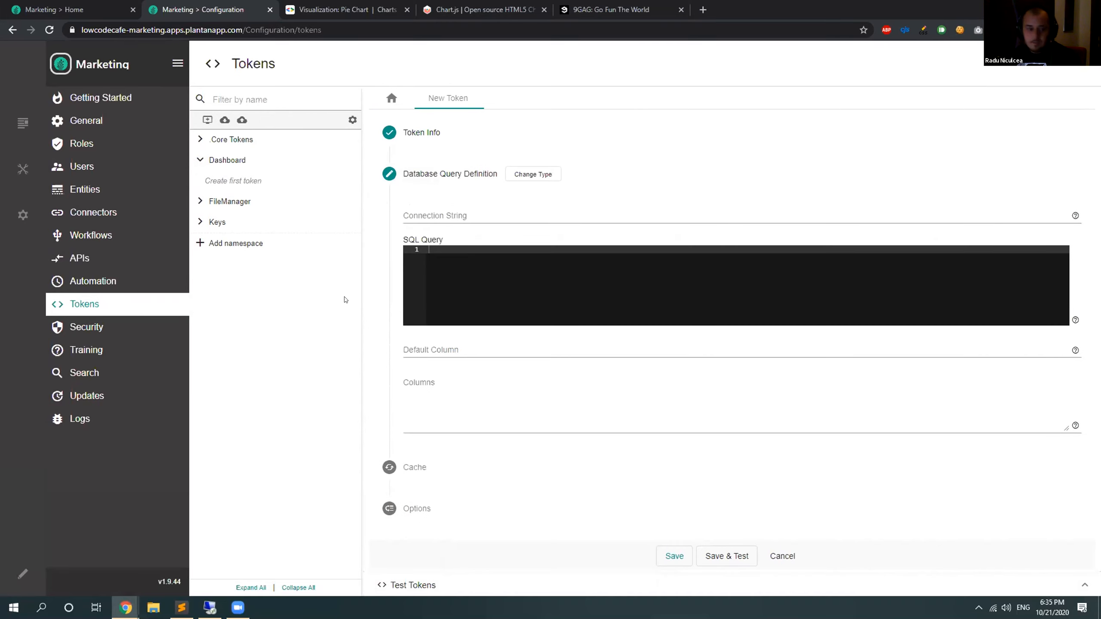
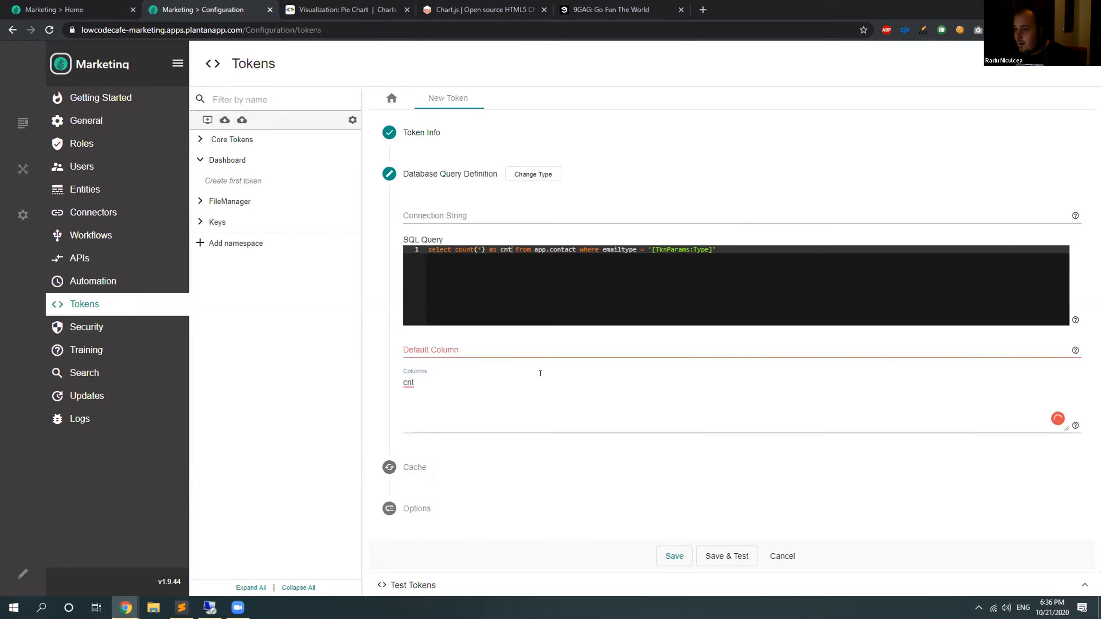
# Set the EmailType token's default column to "cnt", review its cache settings, and save and test the token.
pyautogui.write('cnt')
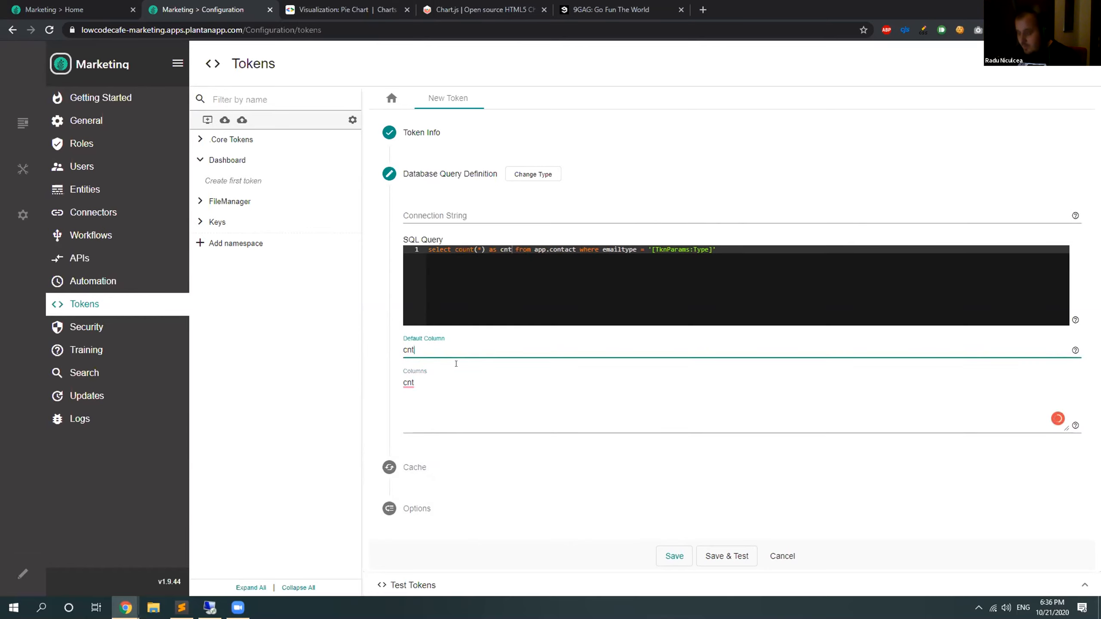
pyautogui.press('Tab')
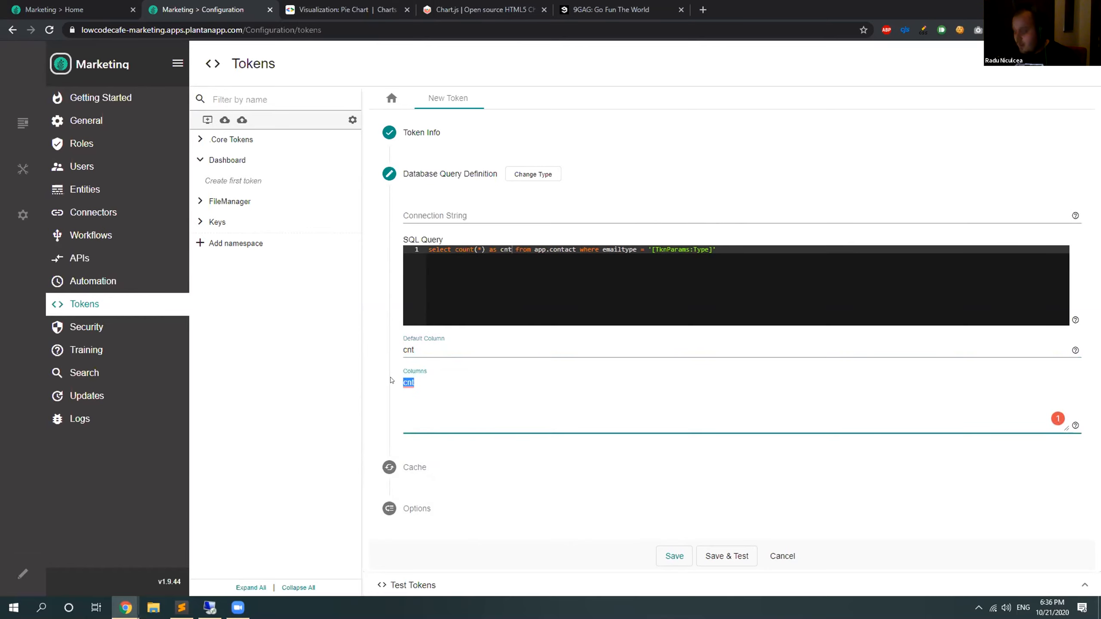
pyautogui.click(434, 468)
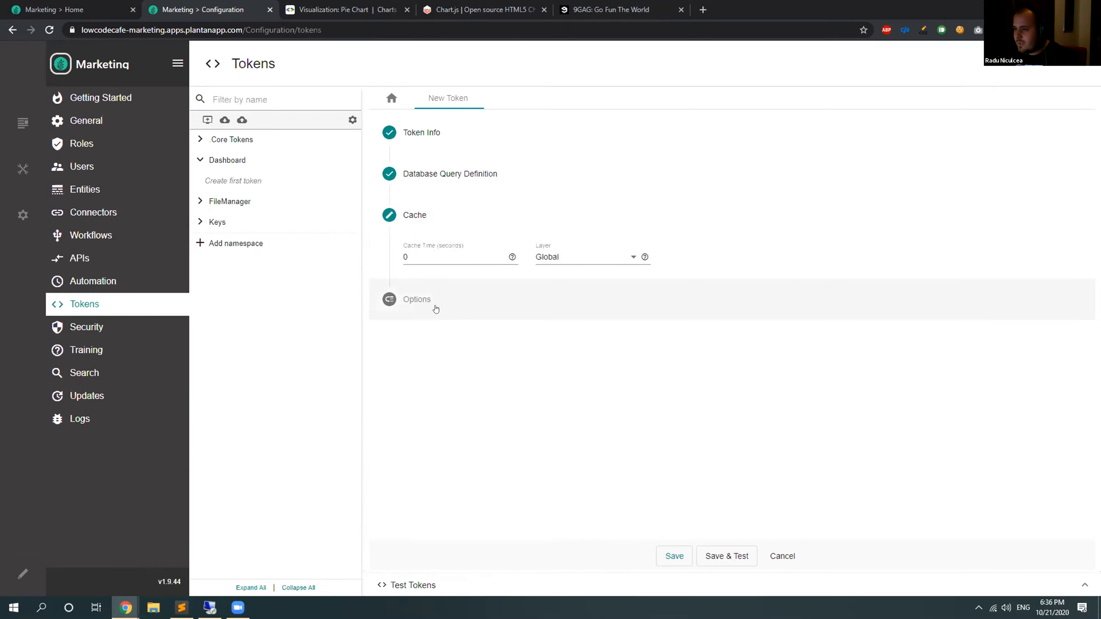
pyautogui.click(728, 556)
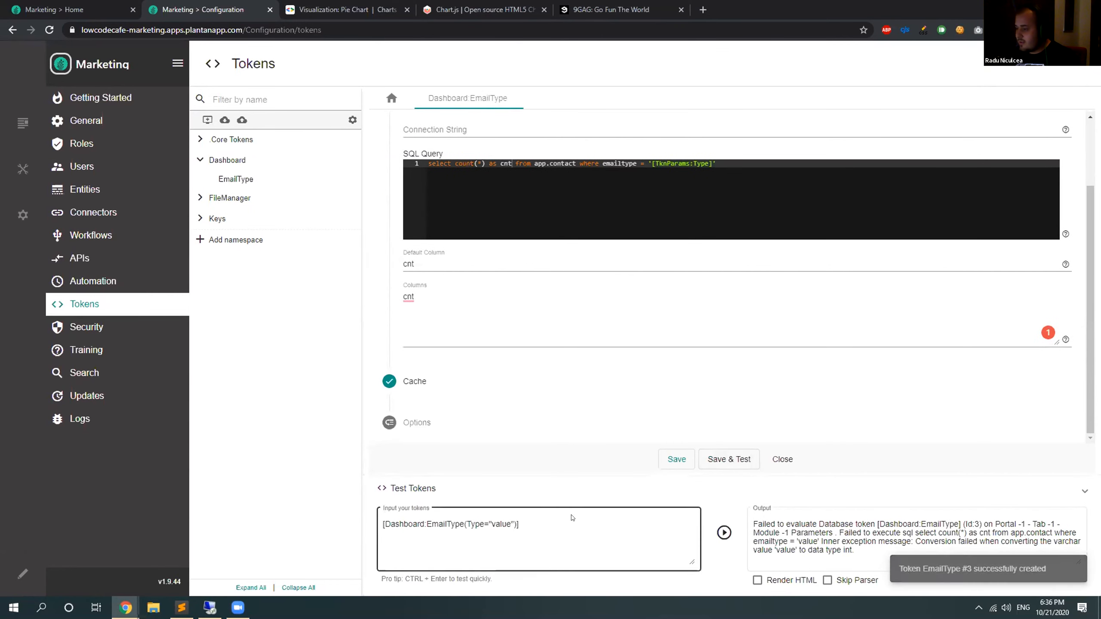
# Test the EmailType token with different Type parameter values, including "1" and "3".
pyautogui.tripleClick(493, 520)
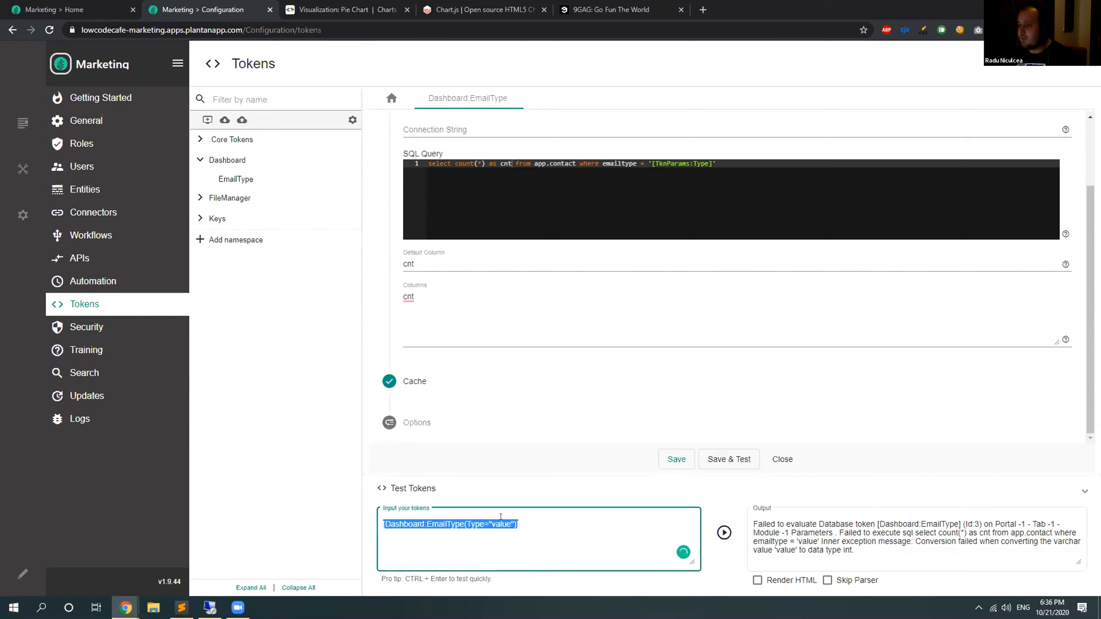
pyautogui.doubleClick(493, 523)
pyautogui.write('1')
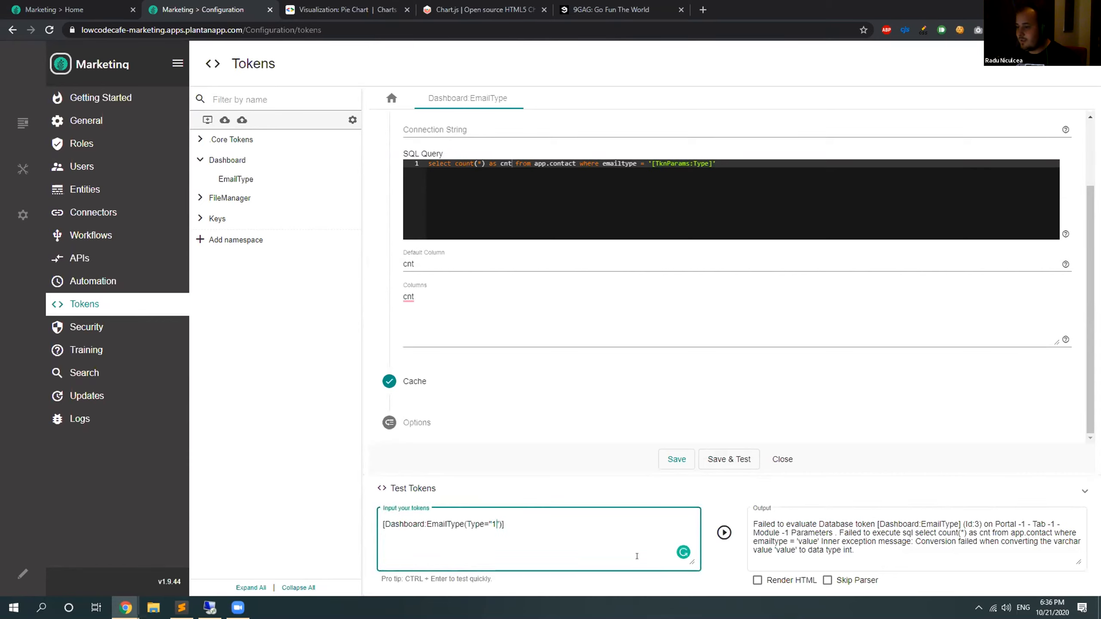
pyautogui.click(725, 534)
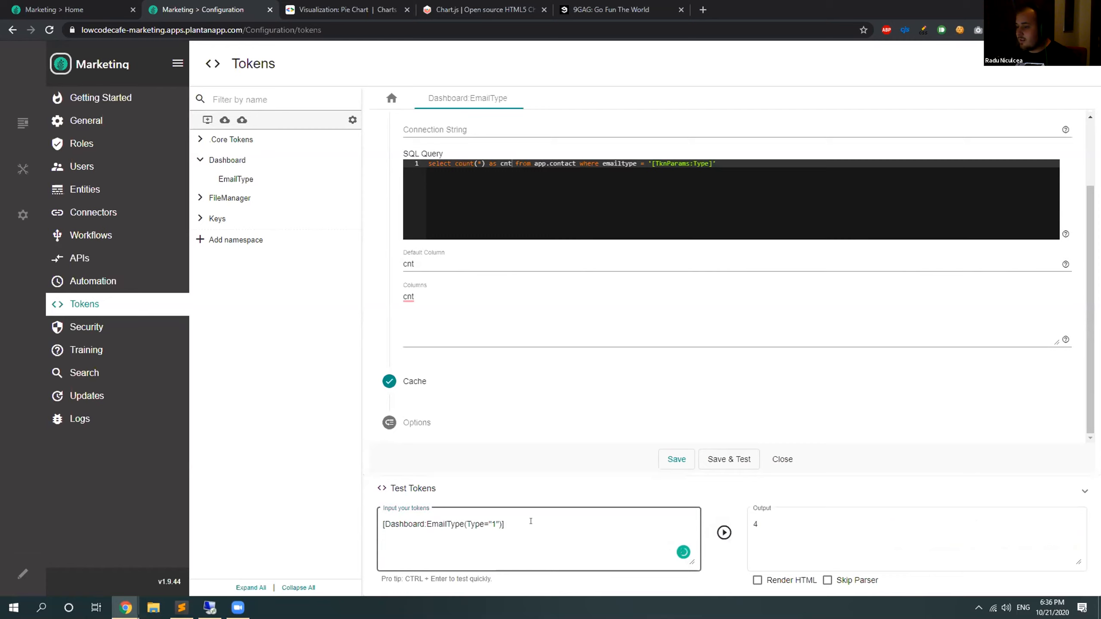
pyautogui.click(491, 520)
pyautogui.click(723, 532)
pyautogui.doubleClick(491, 519)
pyautogui.click(723, 533)
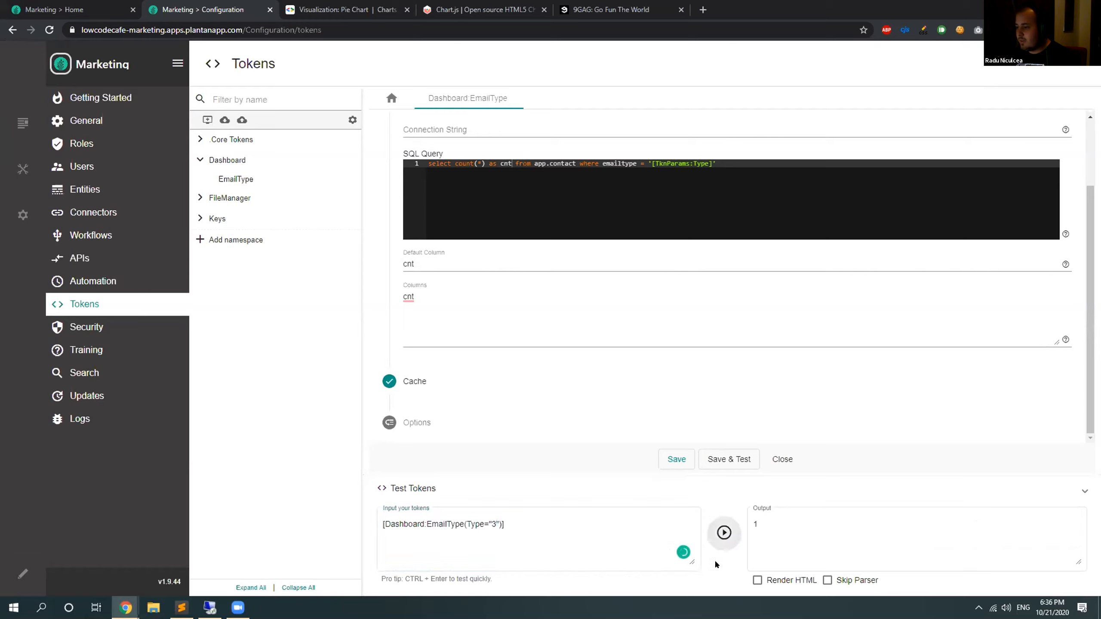
pyautogui.click(760, 517)
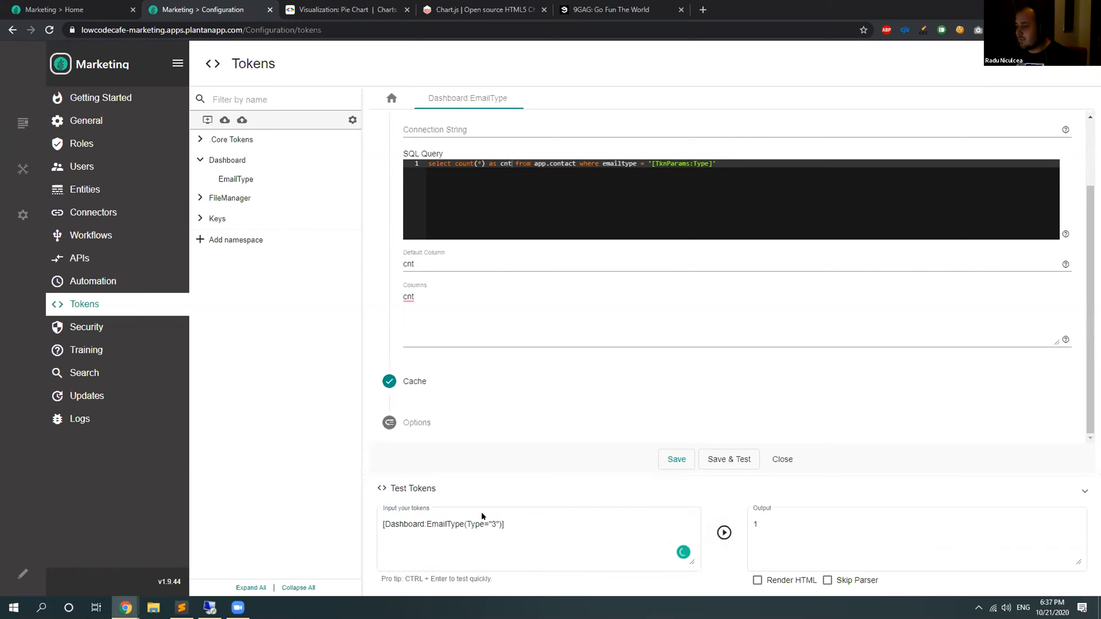
# Copy the tested token and replace the Business row's random value in GoogleChart2's HTML code with [Dashboard:EmailType(Type="1")].
pyautogui.click(564, 528)
pyautogui.hotkey('ctrl', 'a')
pyautogui.hotkey('ctrl', 'c')
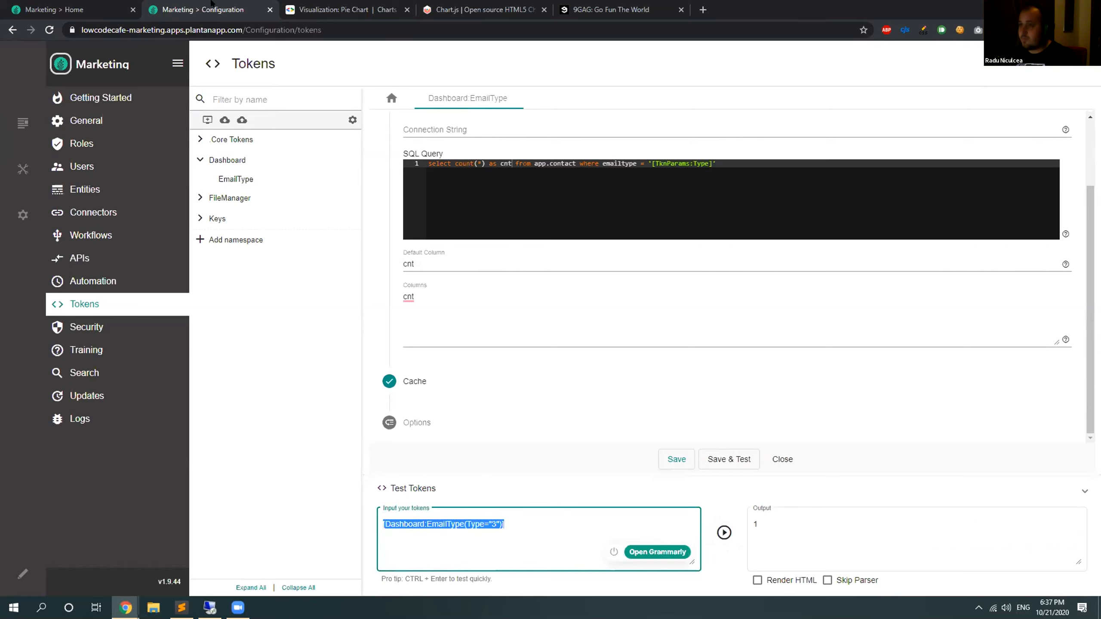
pyautogui.click(86, 9)
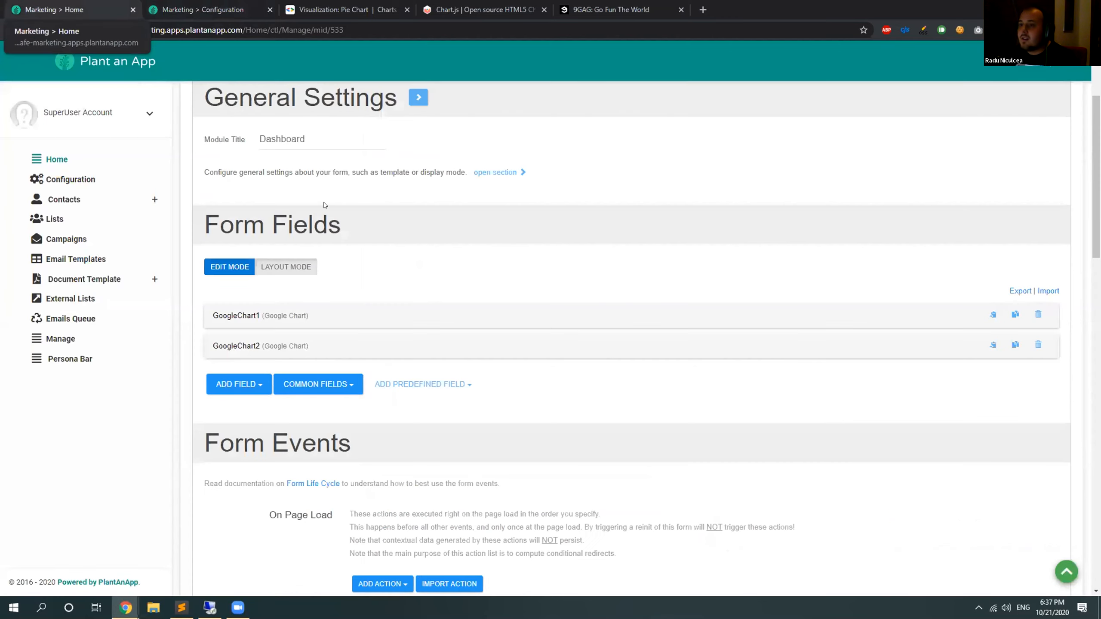
pyautogui.click(272, 351)
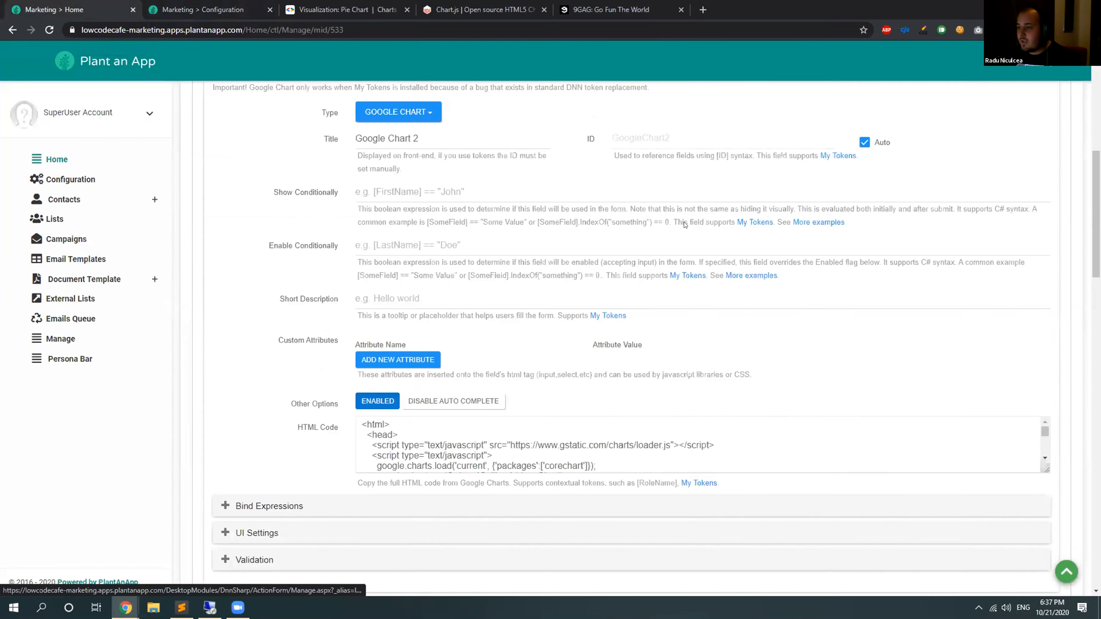
pyautogui.scroll(-4, 685, 225)
pyautogui.moveTo(1047, 240); pyautogui.dragTo(1053, 474)
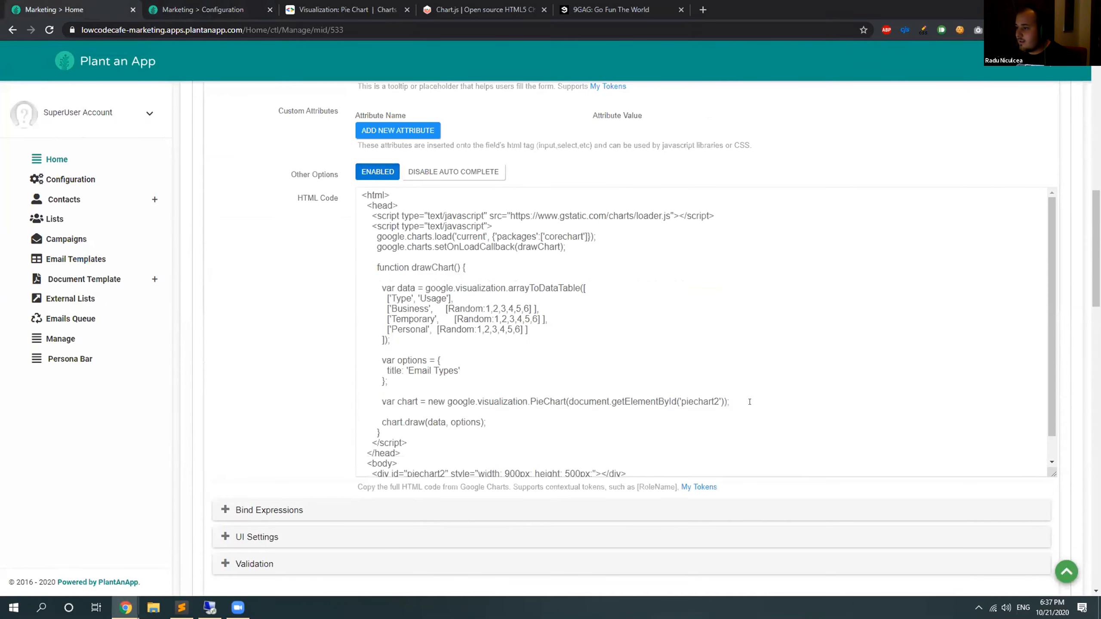
pyautogui.moveTo(528, 308); pyautogui.dragTo(447, 302)
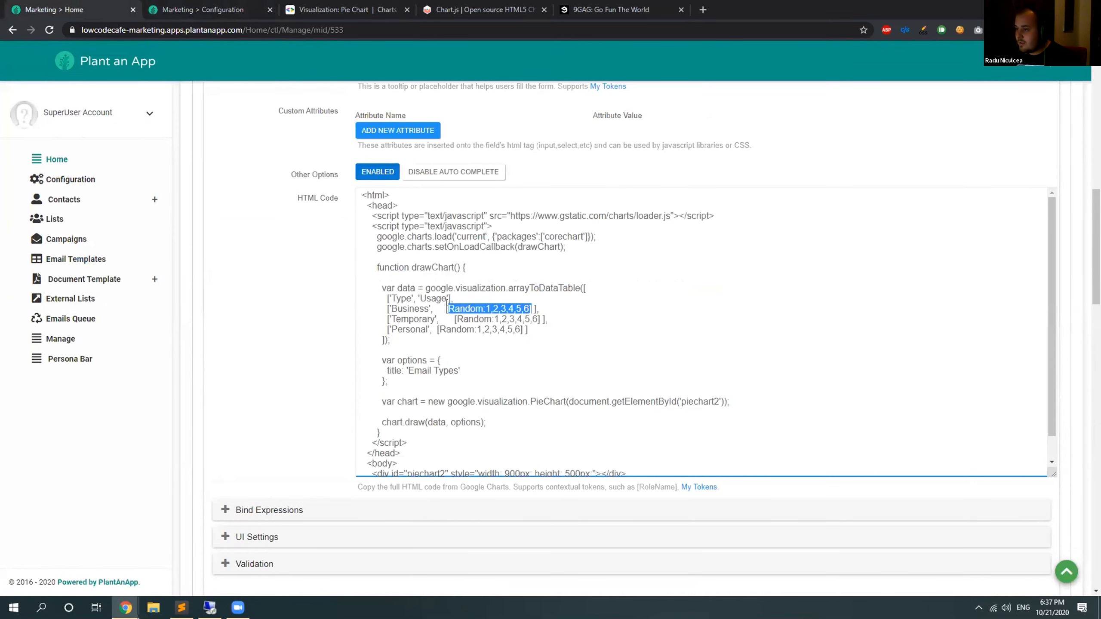
pyautogui.hotkey('ctrl', 'v')
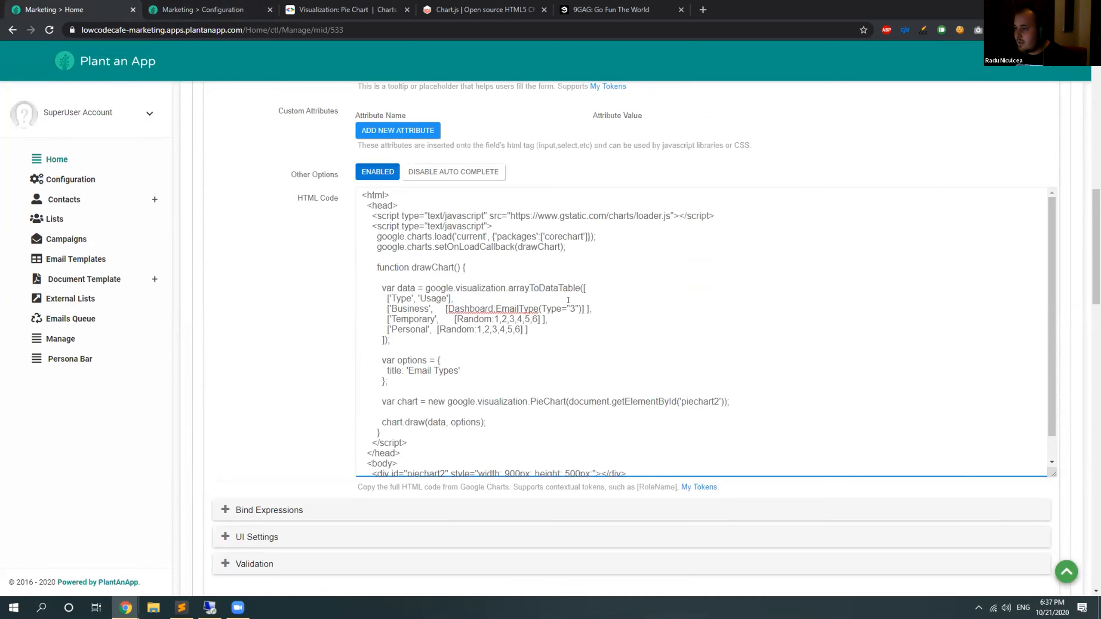
pyautogui.press('BackSpace')
pyautogui.write('1')
# Replace the Temporary and Personal rows' random values with the EmailType token using Type "2" and "3", and save the form.
pyautogui.moveTo(539, 319); pyautogui.dragTo(454, 320)
pyautogui.hotkey('ctrl', 'v')
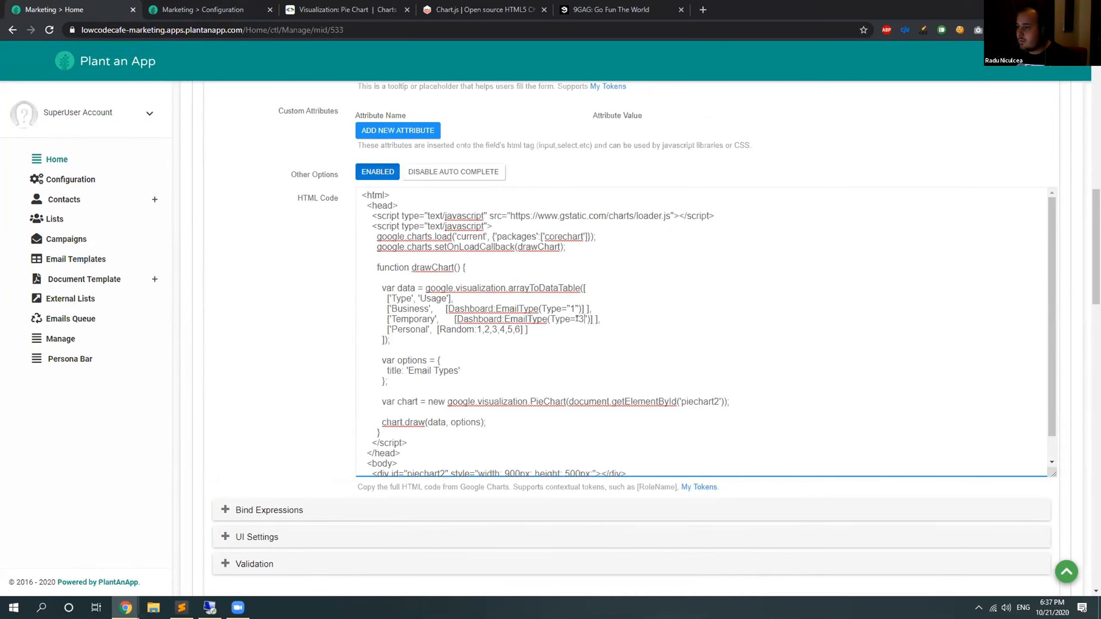
pyautogui.moveTo(519, 328); pyautogui.dragTo(436, 325)
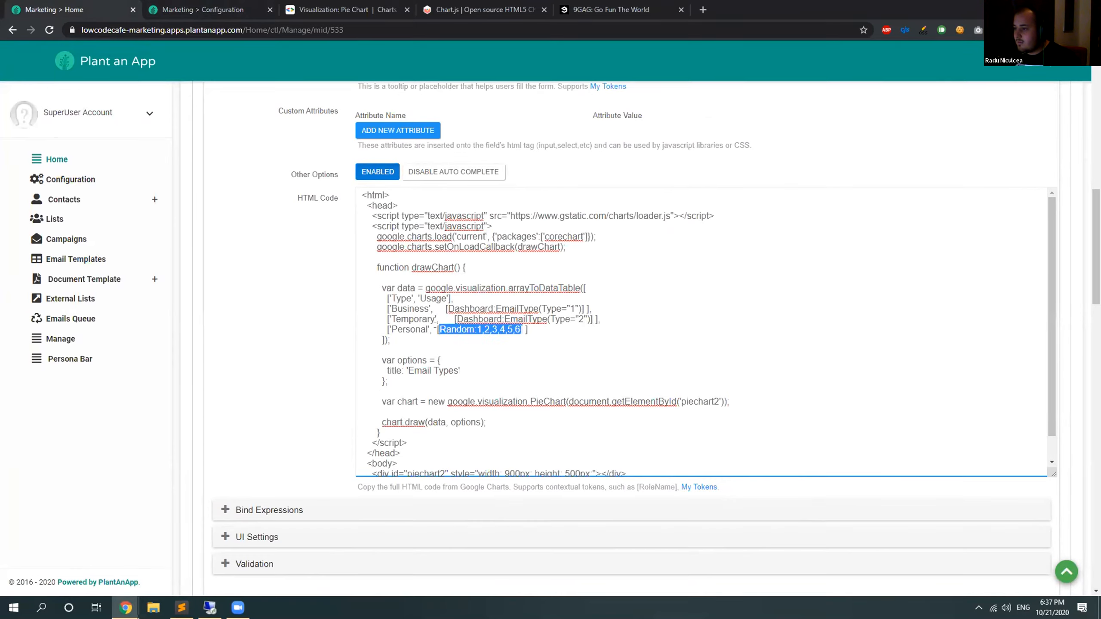
pyautogui.hotkey('ctrl', 'v')
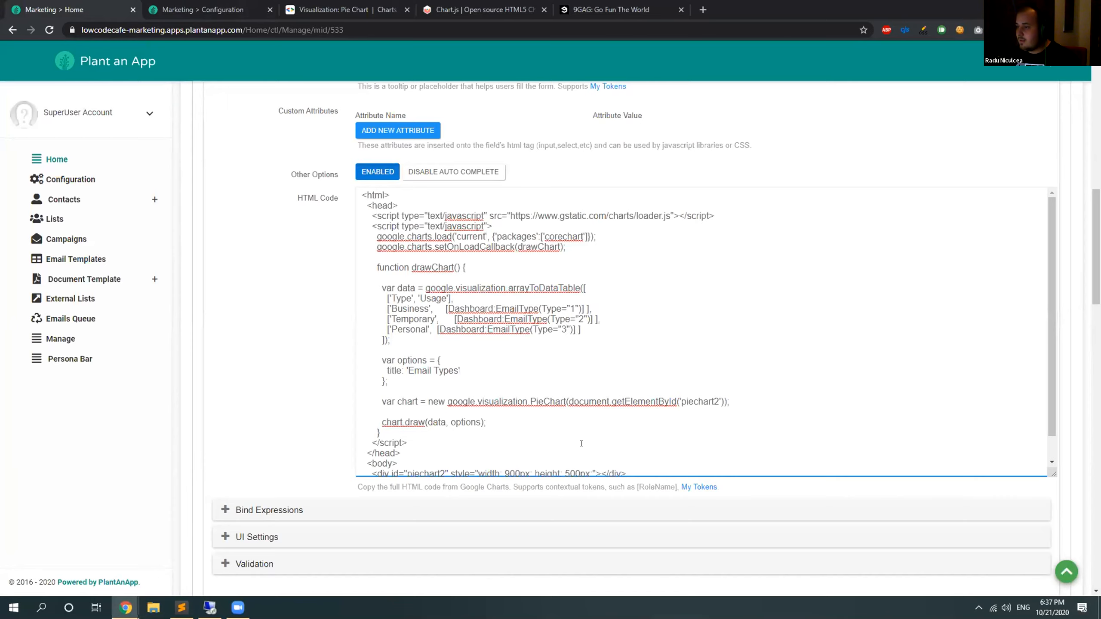
pyautogui.scroll(11, 1023, 277)
pyautogui.click(1024, 178)
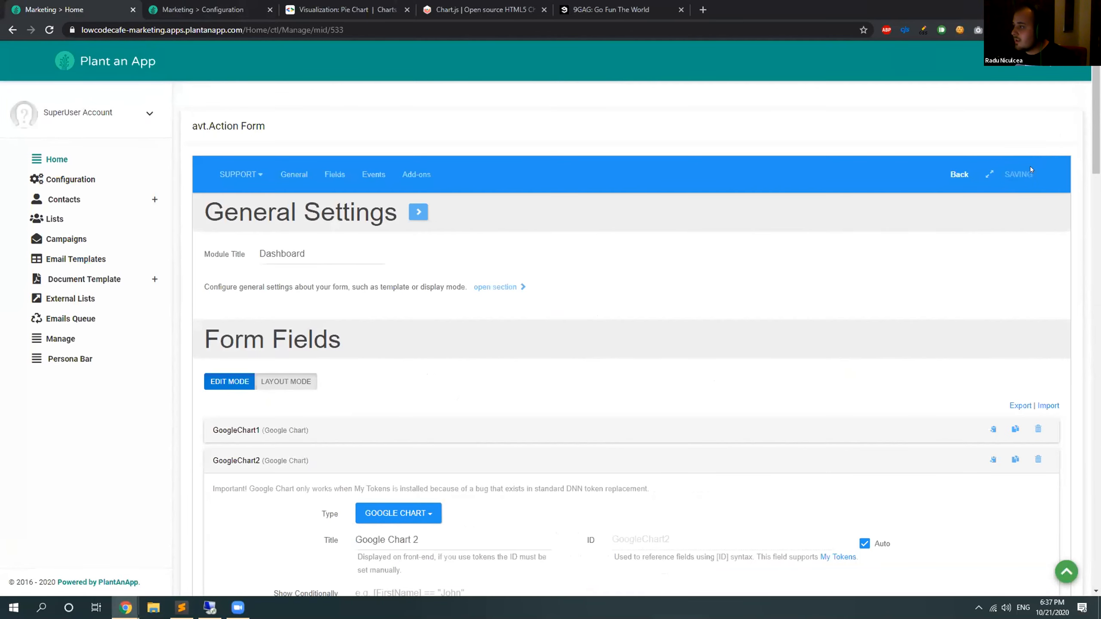
# Return to the Home page and examine the Business, Personal and Temporary slices of the Email Types pie chart.
pyautogui.scroll(-2, 425, 62)
pyautogui.click(194, 5)
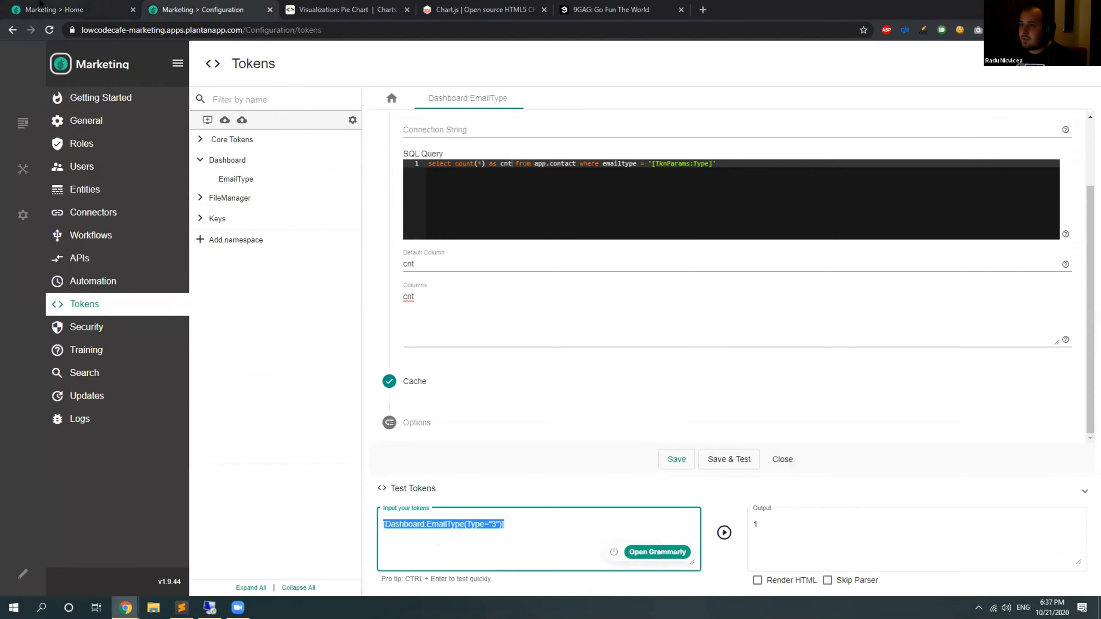
pyautogui.click(69, 9)
pyautogui.scroll(3, 958, 220)
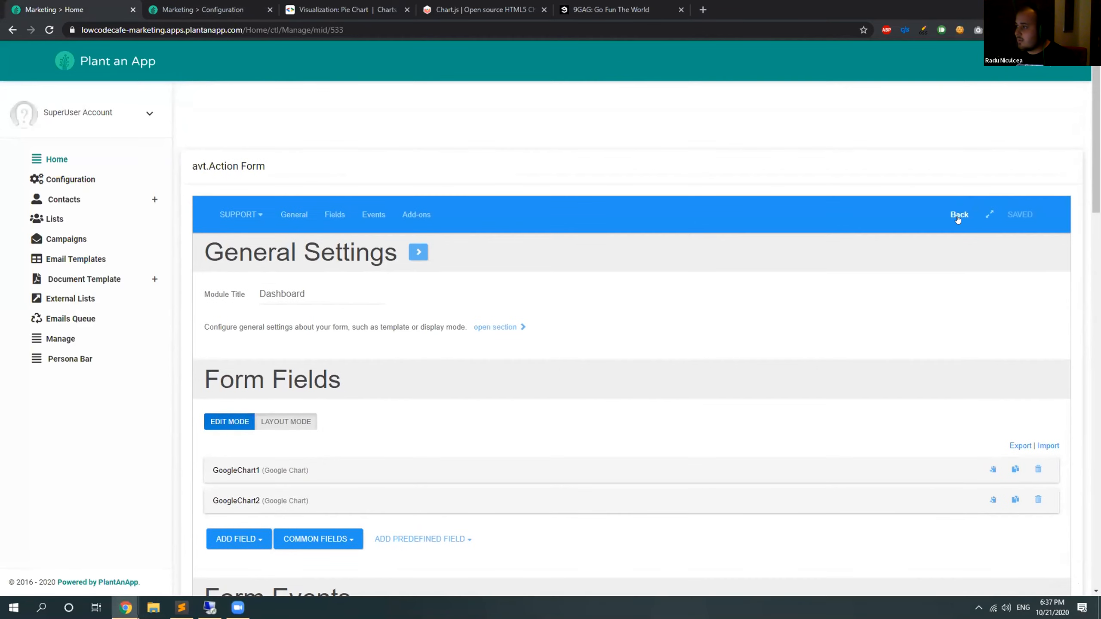
pyautogui.click(957, 218)
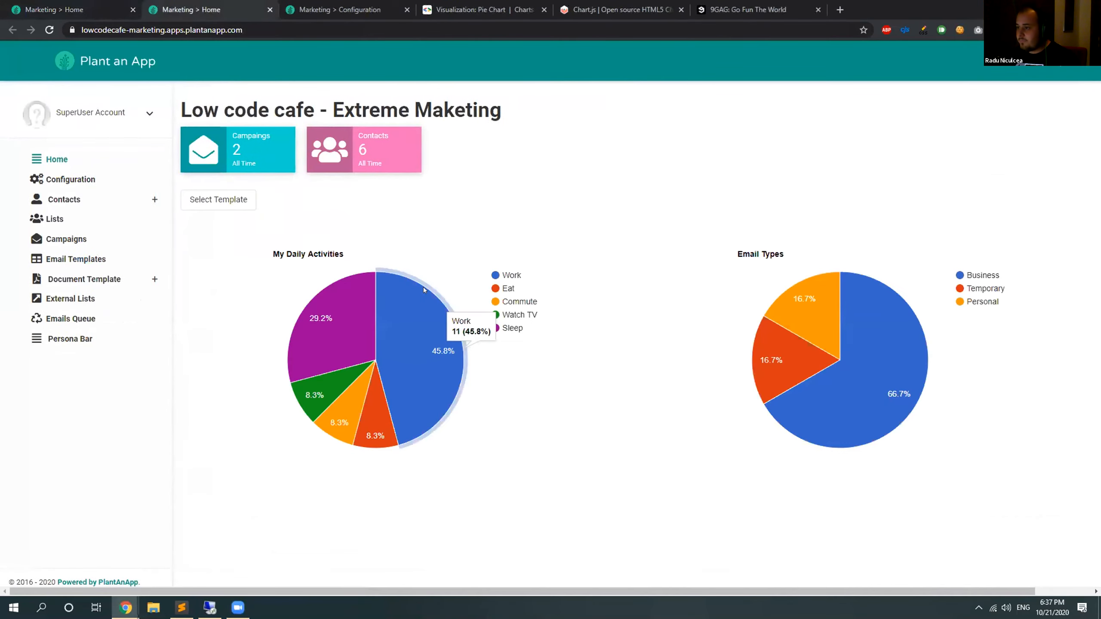
pyautogui.moveTo(868, 307)
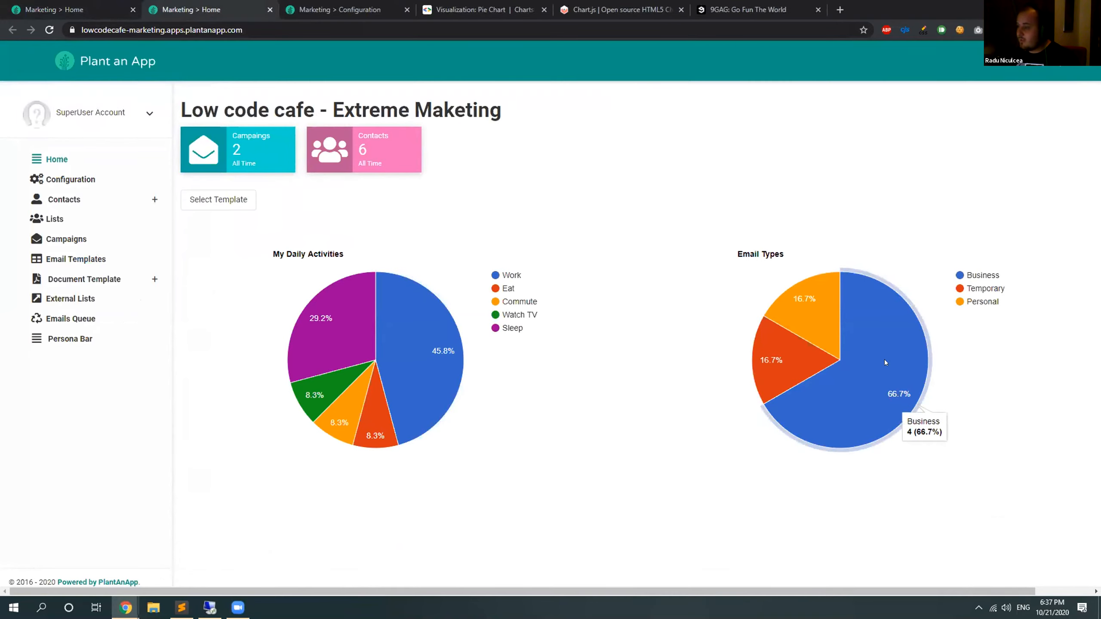
pyautogui.moveTo(829, 328)
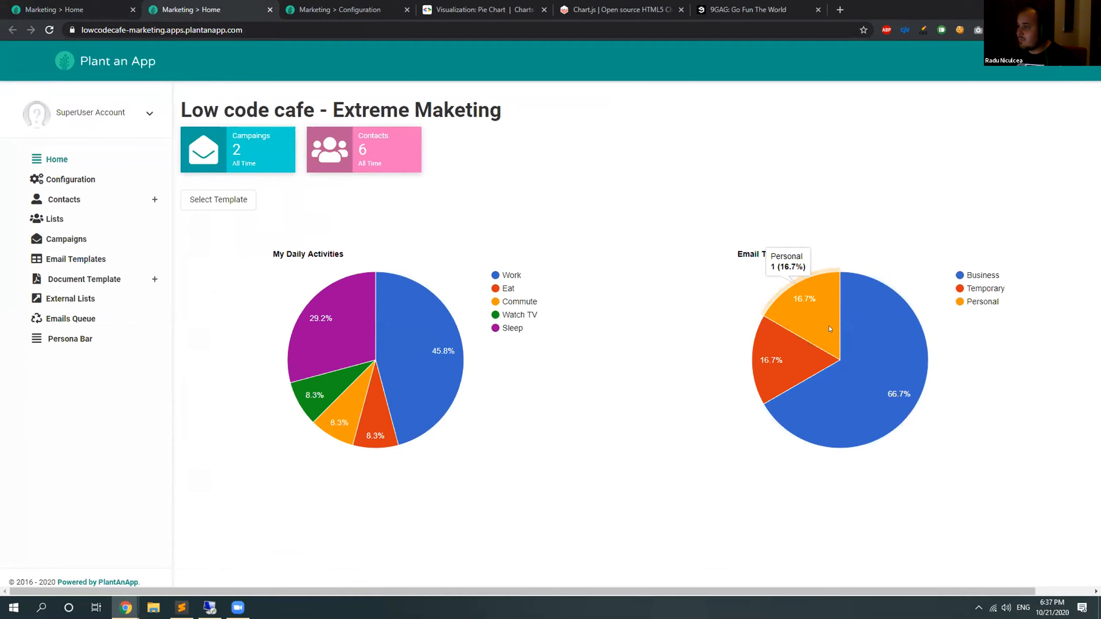
pyautogui.moveTo(782, 371)
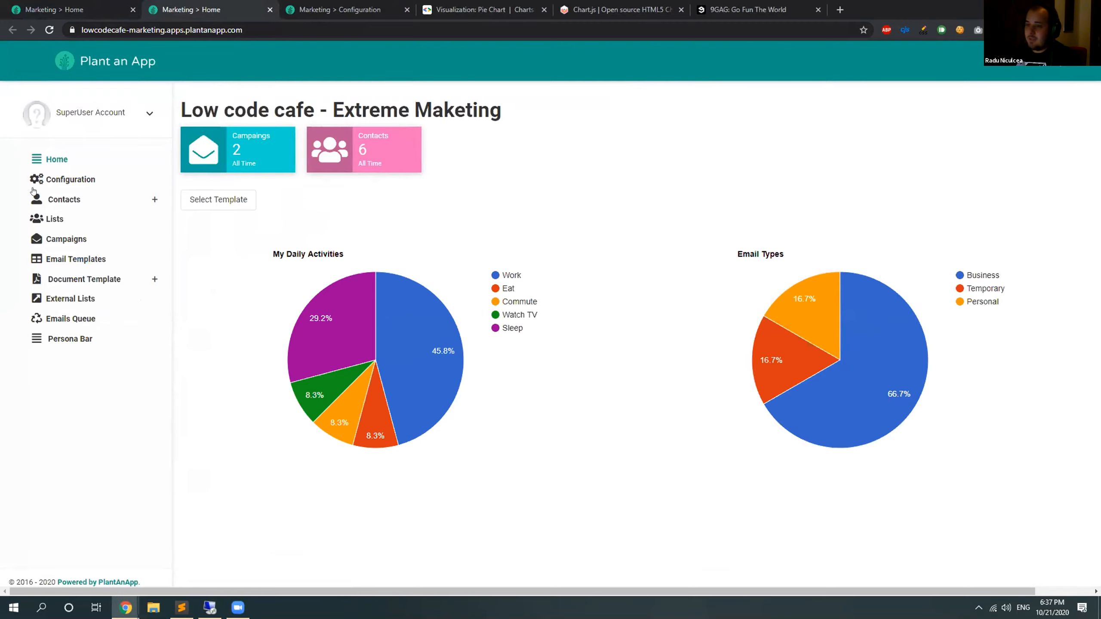
# Open the Email Types list under Contacts and add a new email type named "School".
pyautogui.click(61, 193)
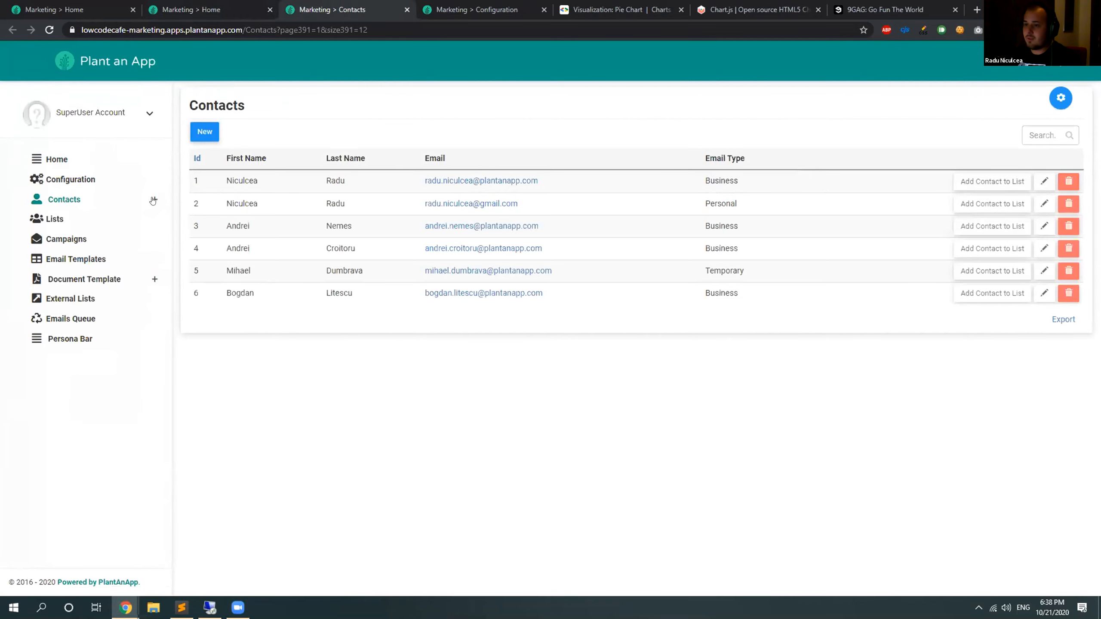
pyautogui.click(153, 200)
pyautogui.click(56, 220)
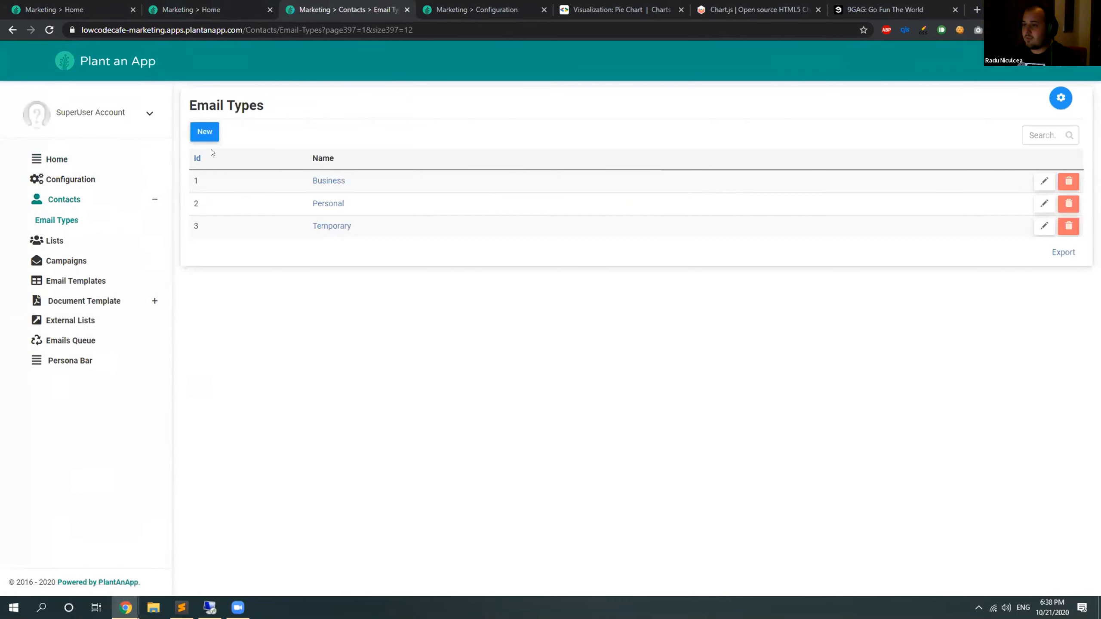
pyautogui.click(197, 133)
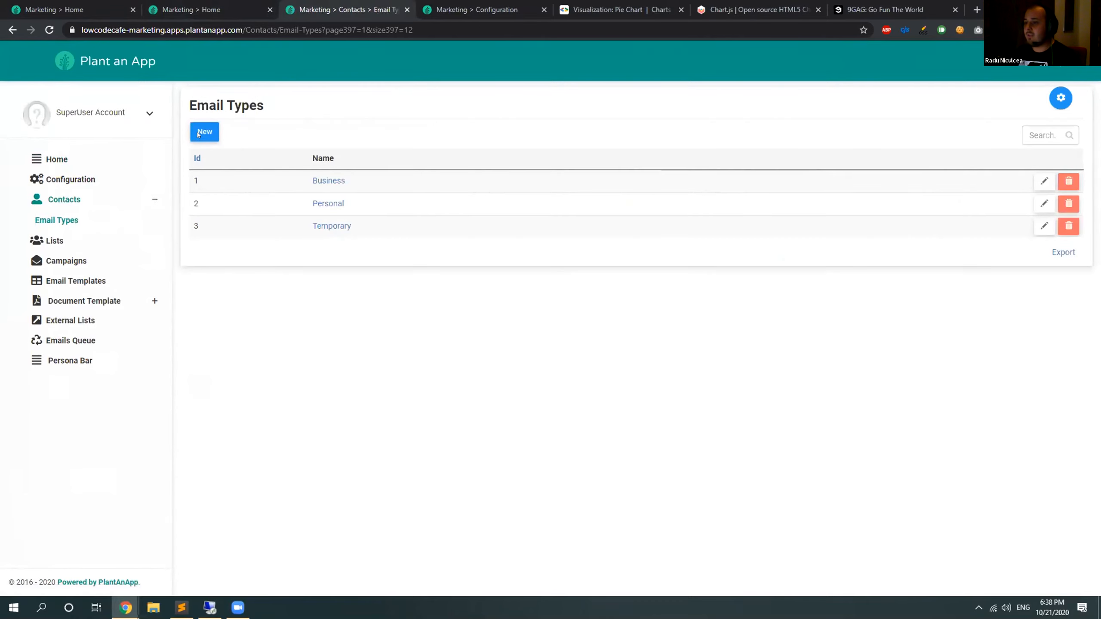
pyautogui.click(583, 316)
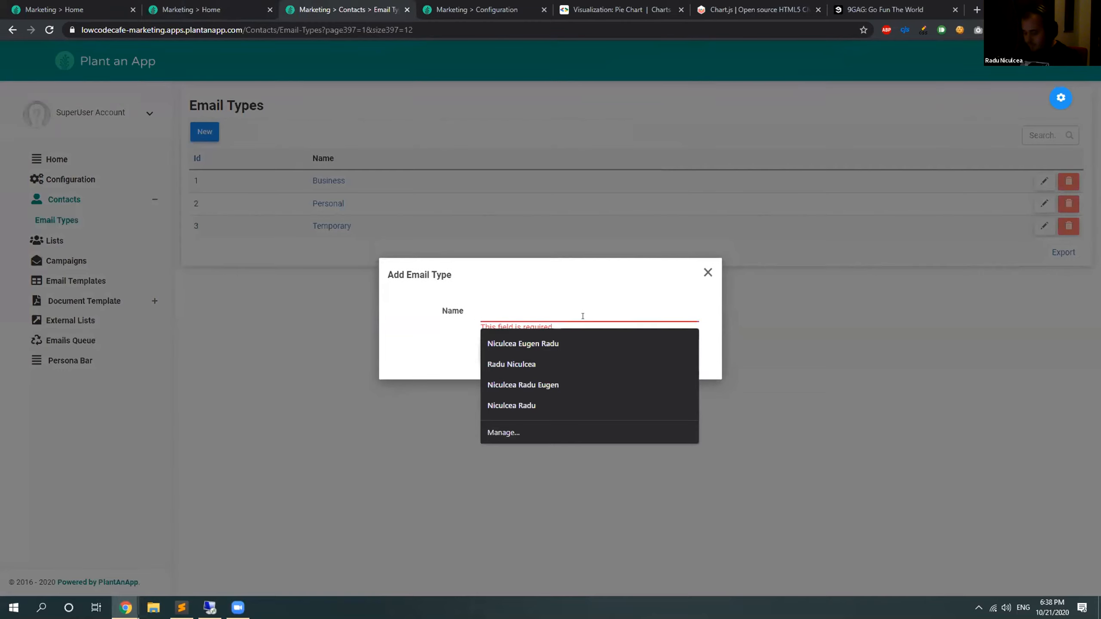
pyautogui.write('Dummy')
pyautogui.hotkey('ctrl', 'a')
pyautogui.press('BackSpace')
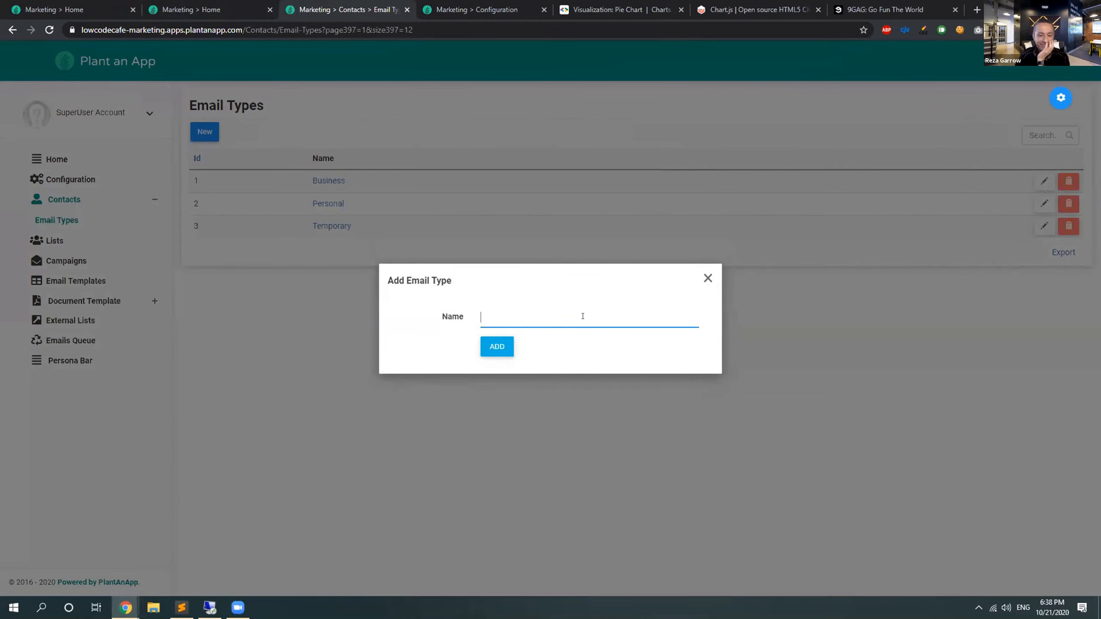
pyautogui.write('Dum')
pyautogui.press('BackSpace')
pyautogui.press('BackSpace')
pyautogui.press('BackSpace')
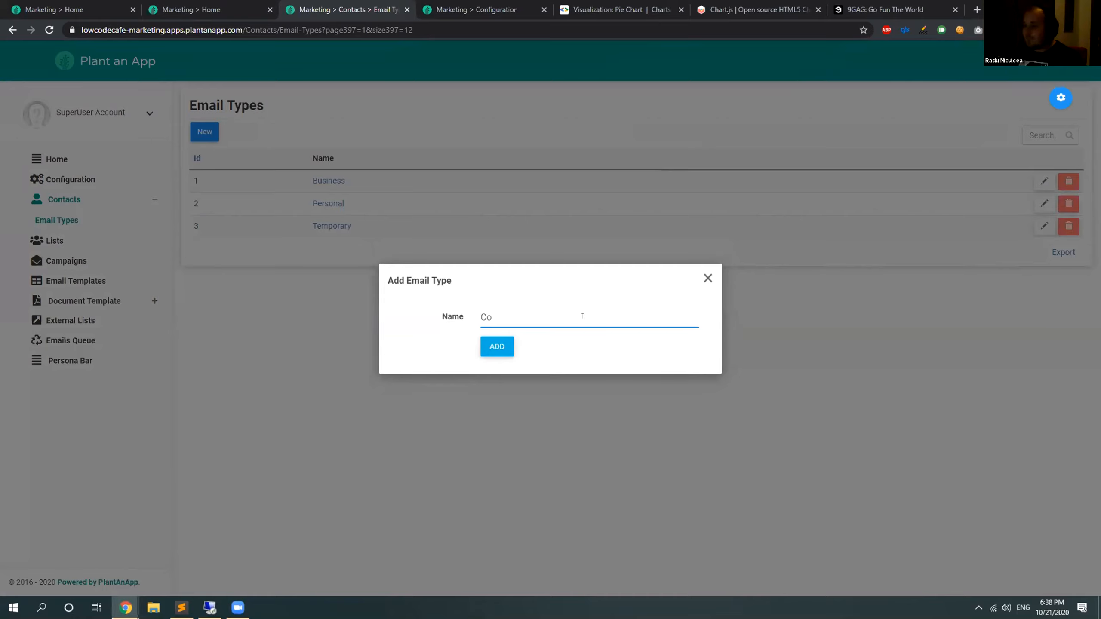
pyautogui.write('School')
pyautogui.click(500, 346)
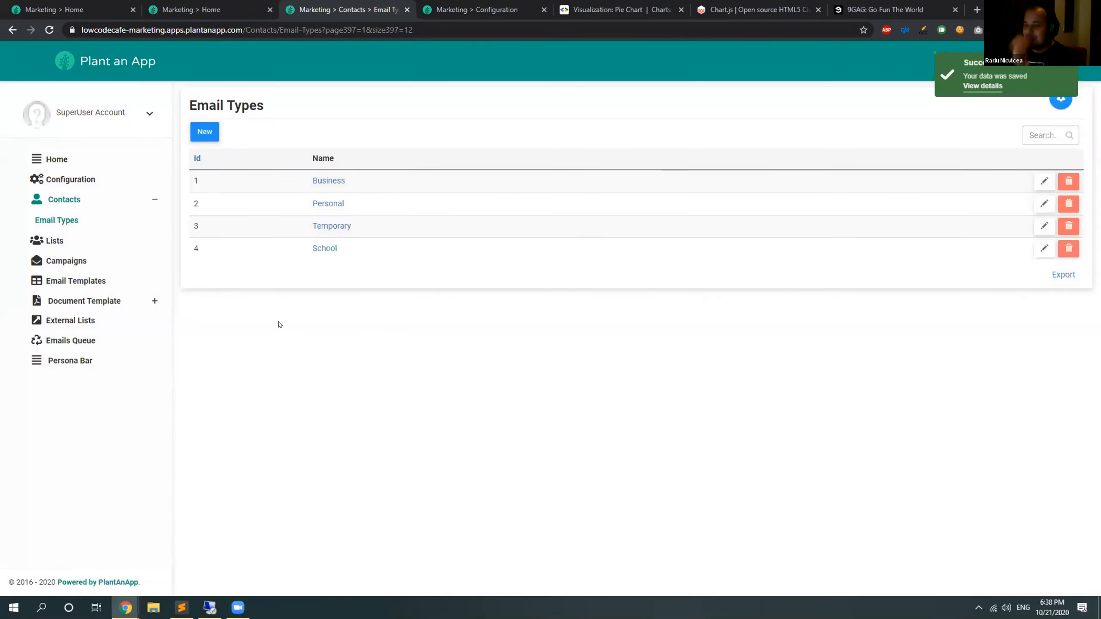
# Change the email type of the fourth contact in the Contacts list to School, save it, and return to the Home page.
pyautogui.click(71, 198)
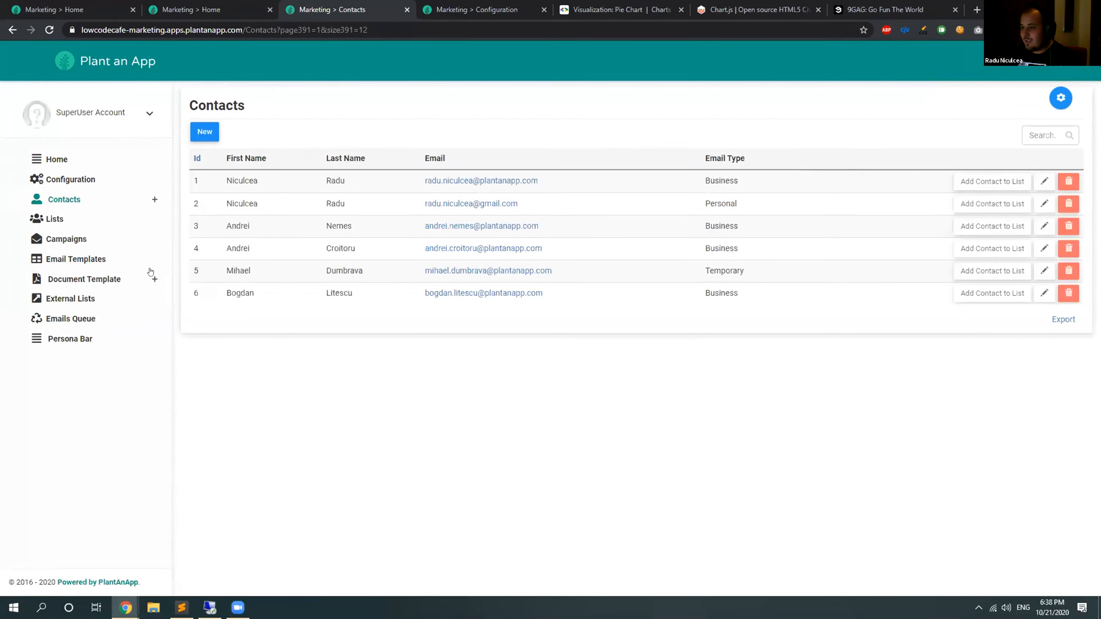
pyautogui.click(1043, 247)
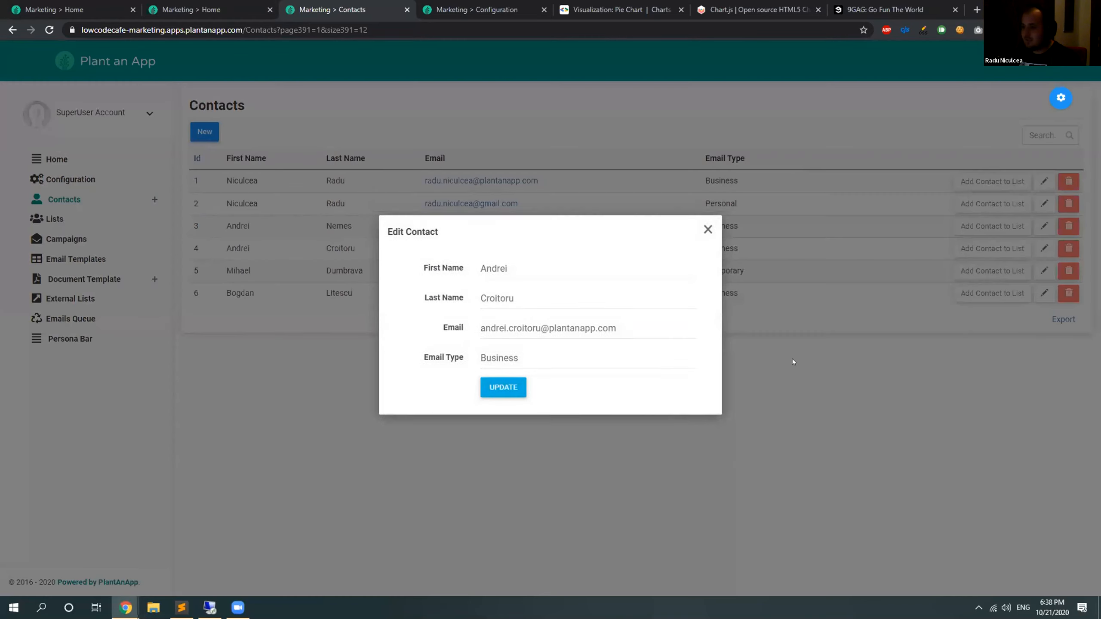
pyautogui.click(533, 363)
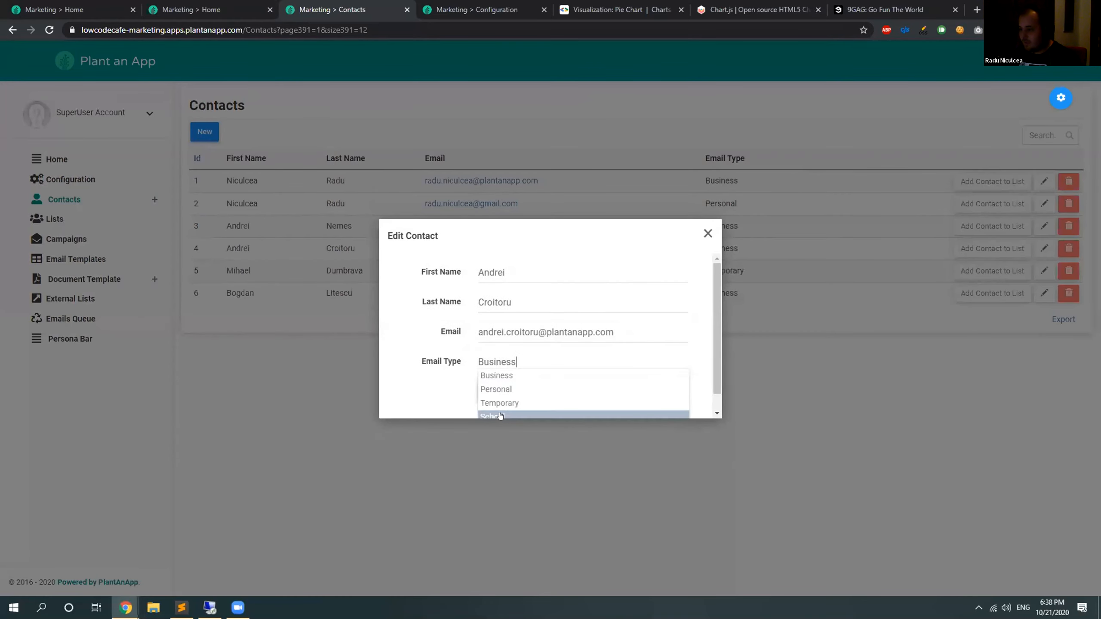
pyautogui.click(509, 415)
pyautogui.click(512, 389)
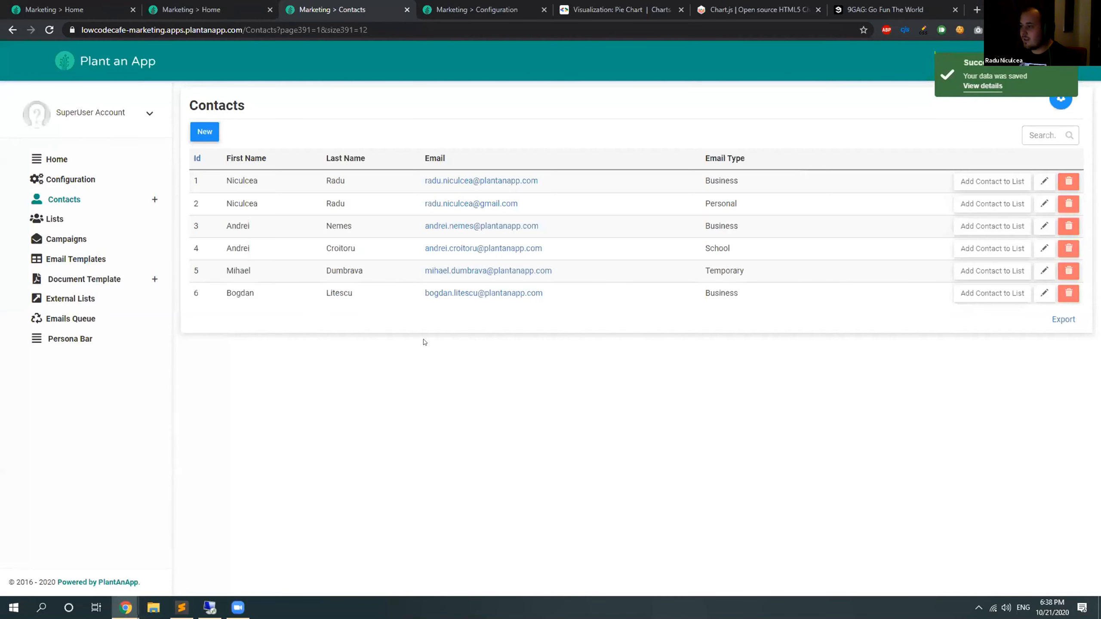
pyautogui.click(60, 159)
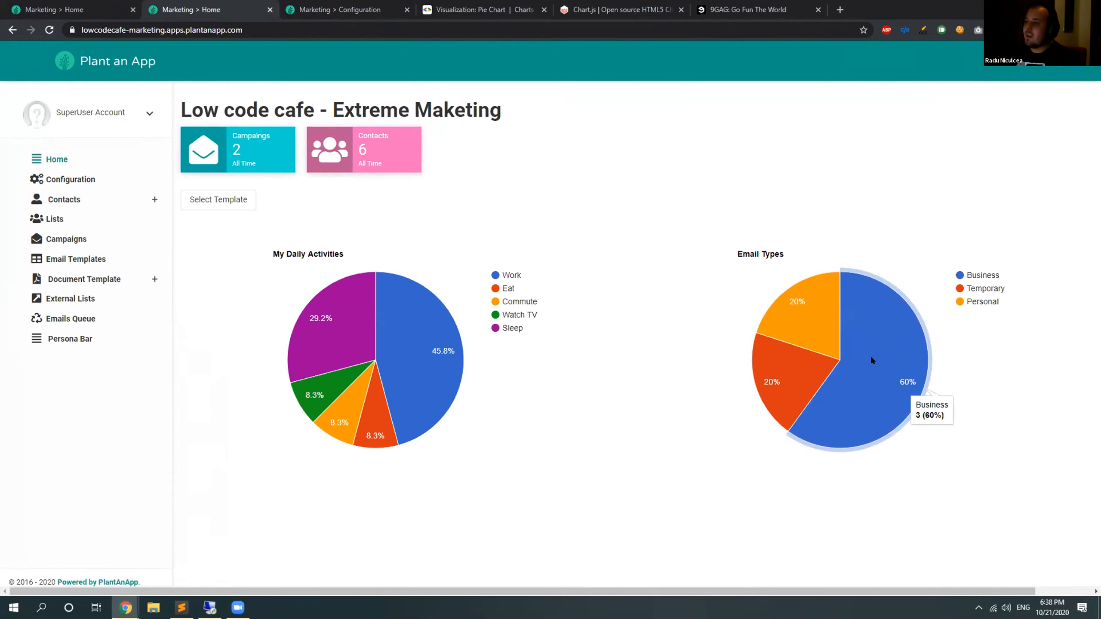
# Examine the email type rows and token Type values in GoogleChart2's HTML code in the form settings, and collapse the field.
pyautogui.click(51, 3)
pyautogui.scroll(-2, 283, 449)
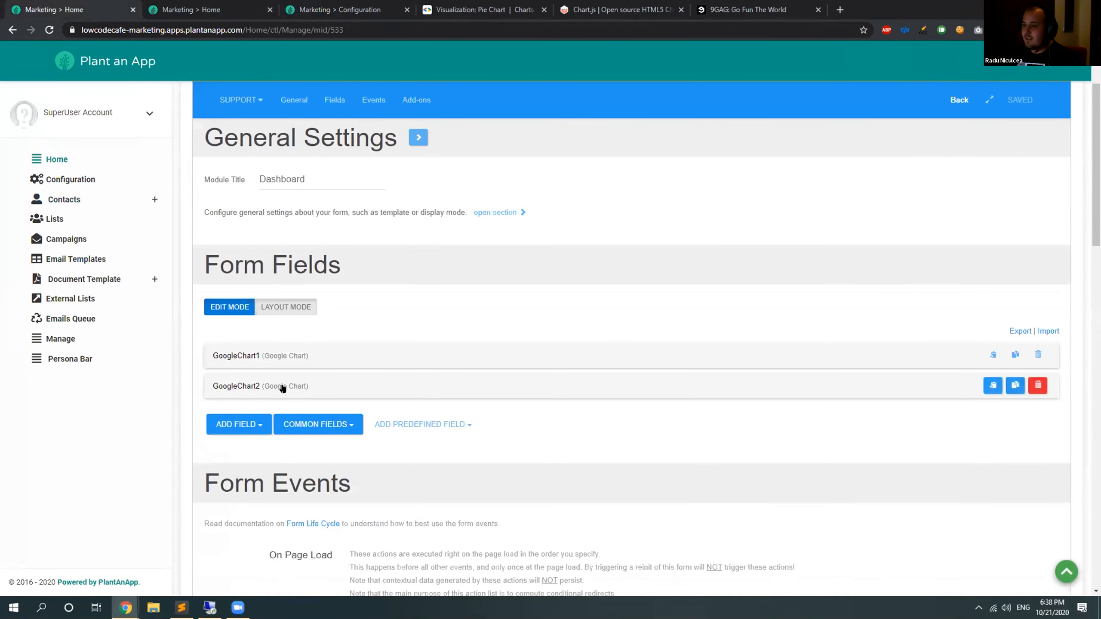
pyautogui.click(283, 386)
pyautogui.scroll(-8, 1032, 319)
pyautogui.moveTo(1039, 222); pyautogui.dragTo(1030, 391)
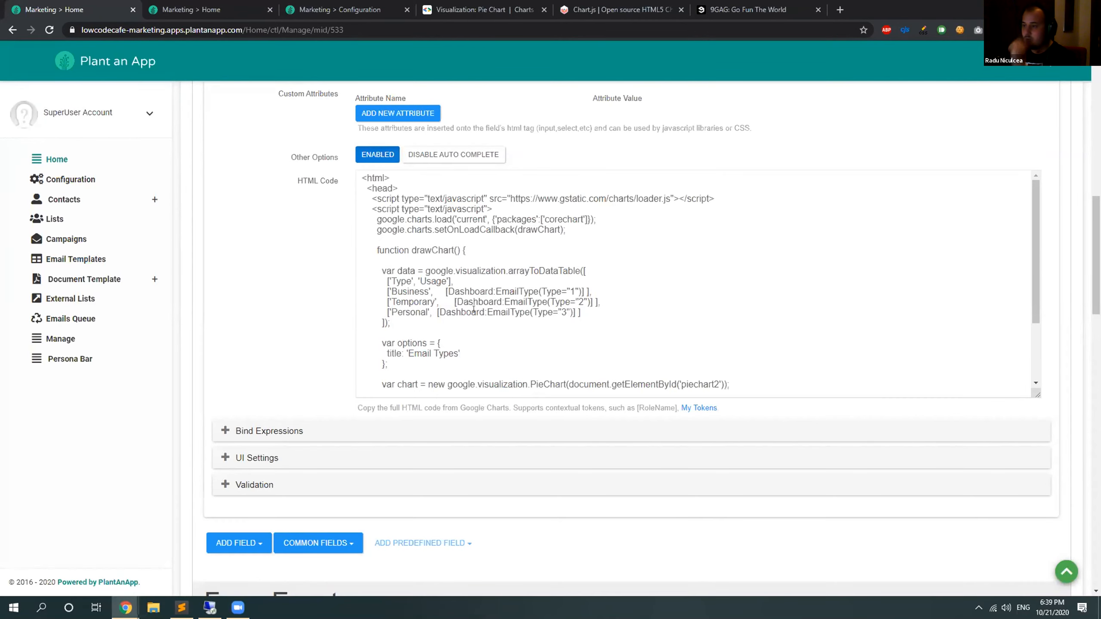
pyautogui.doubleClick(563, 312)
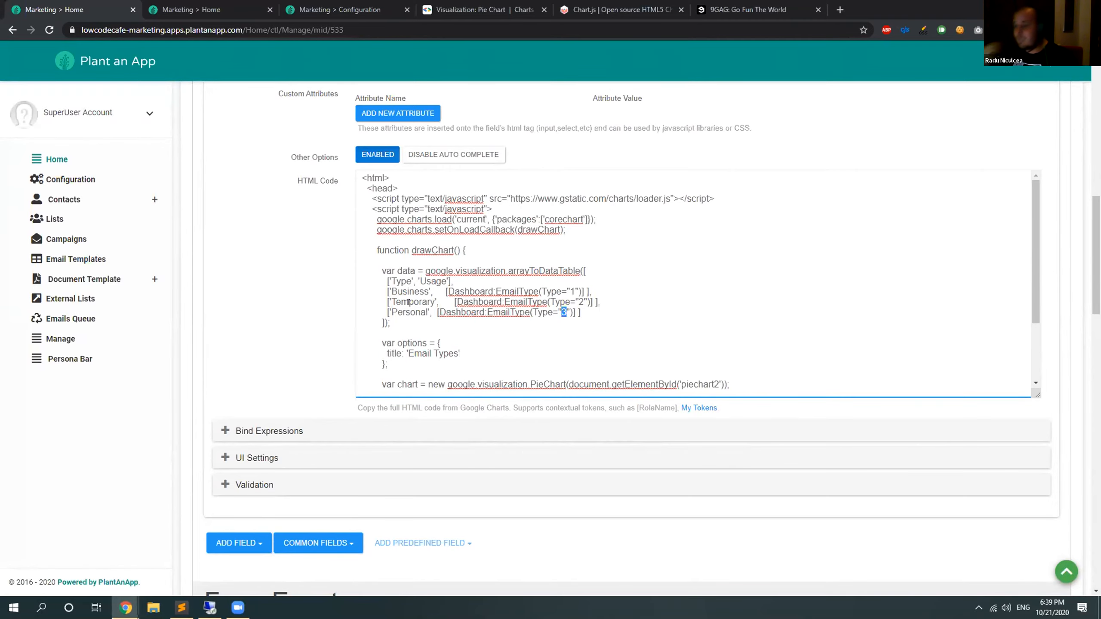
pyautogui.scroll(8, 277, 333)
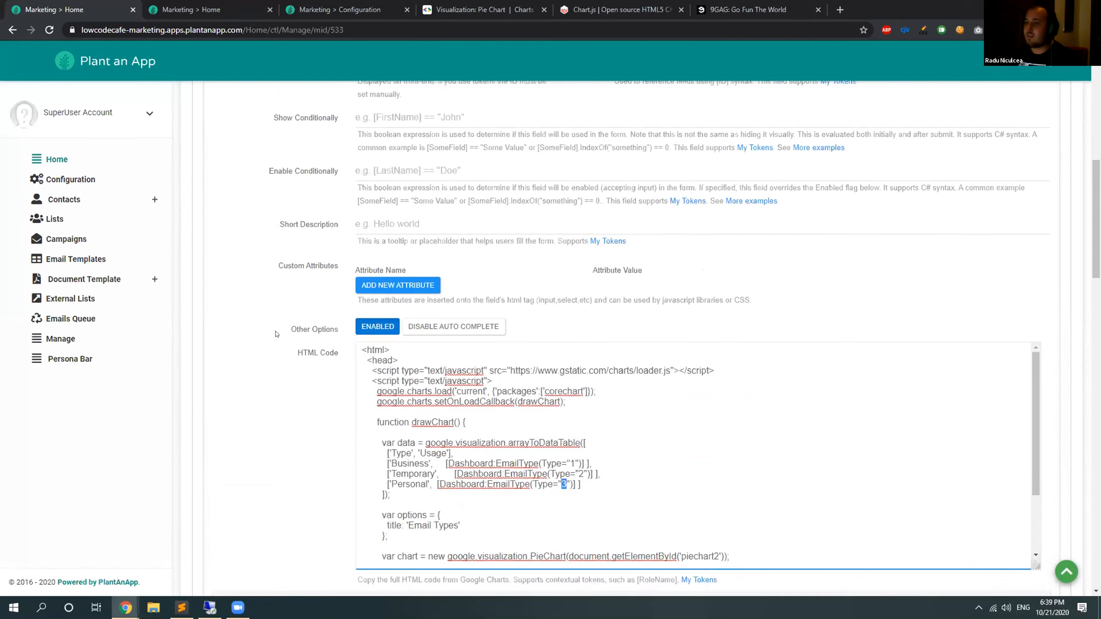
pyautogui.scroll(2, 277, 333)
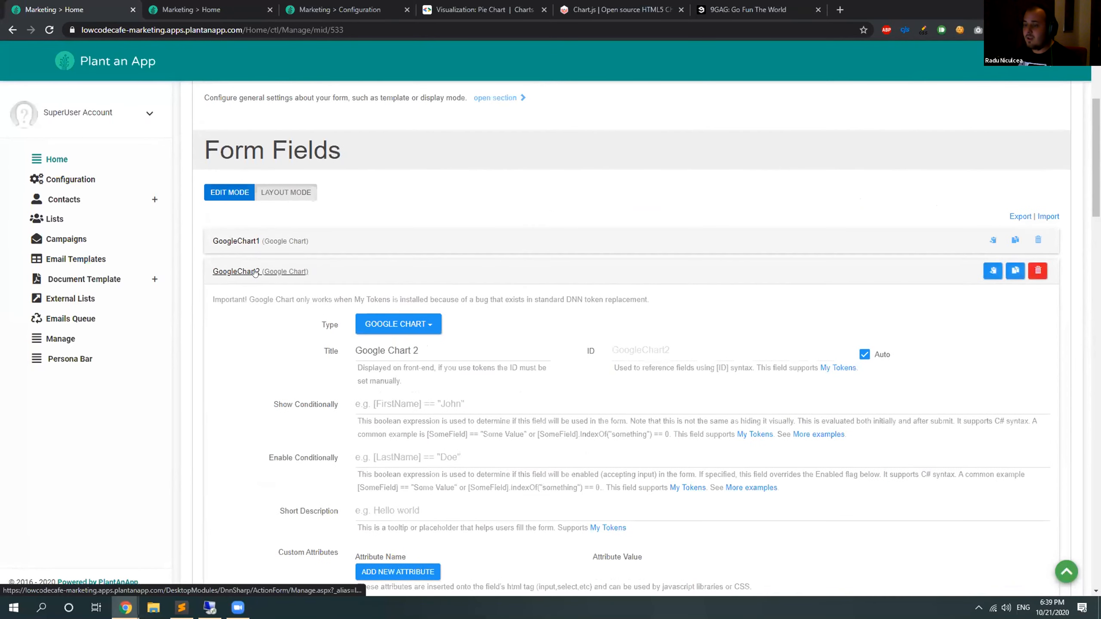
pyautogui.click(235, 271)
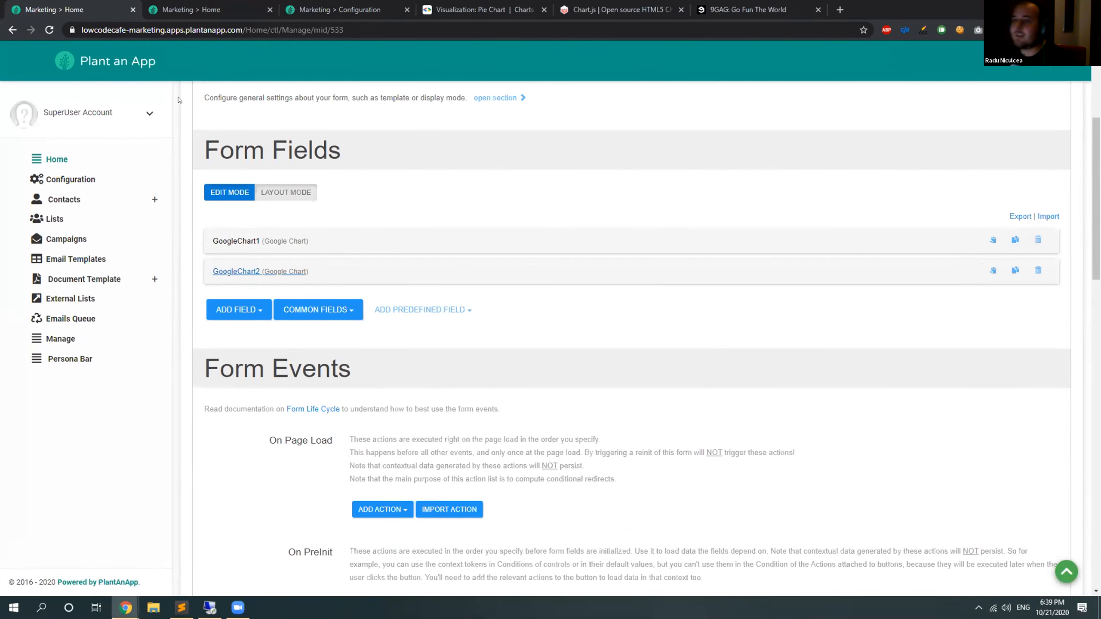
# Look over the dashboard charts, review the chart types on the Chart.js samples page, and return to the dashboard.
pyautogui.click(195, 9)
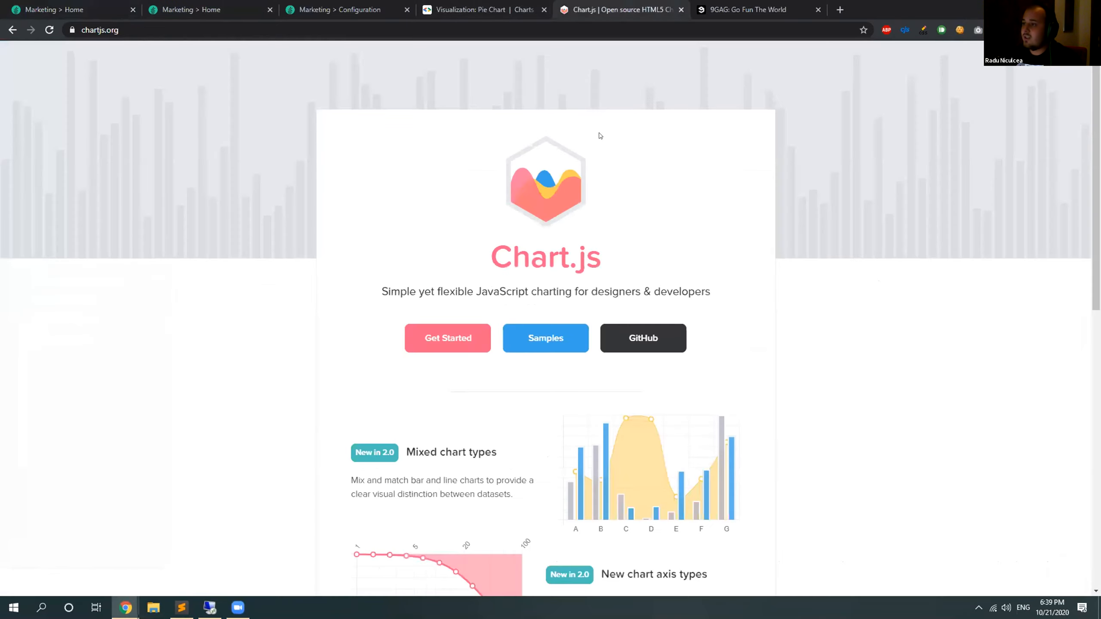
pyautogui.click(583, 10)
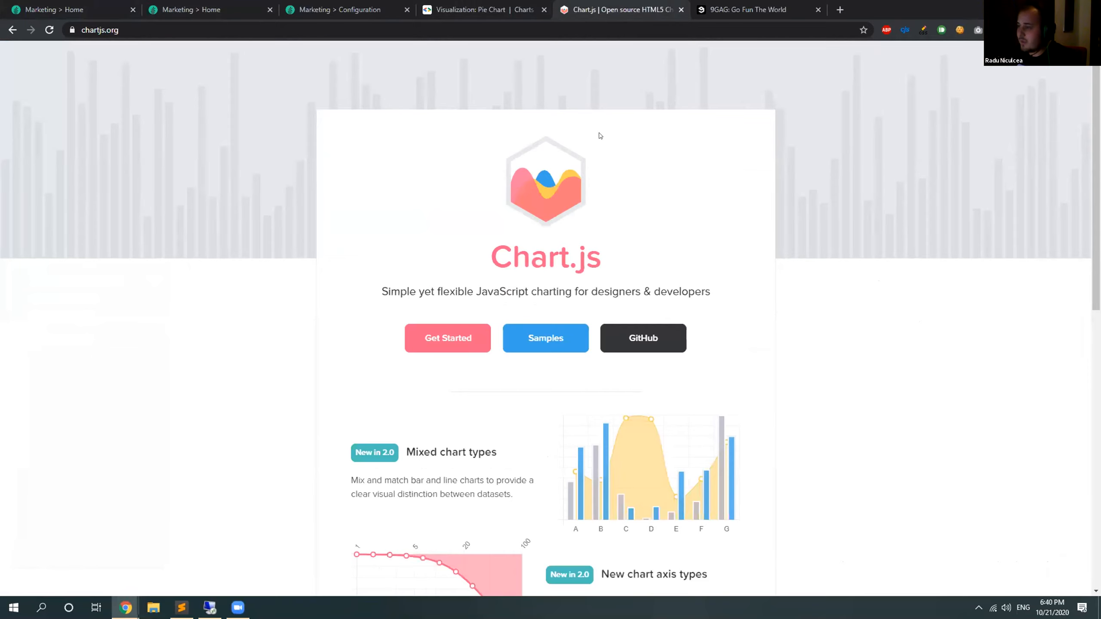
pyautogui.click(535, 339)
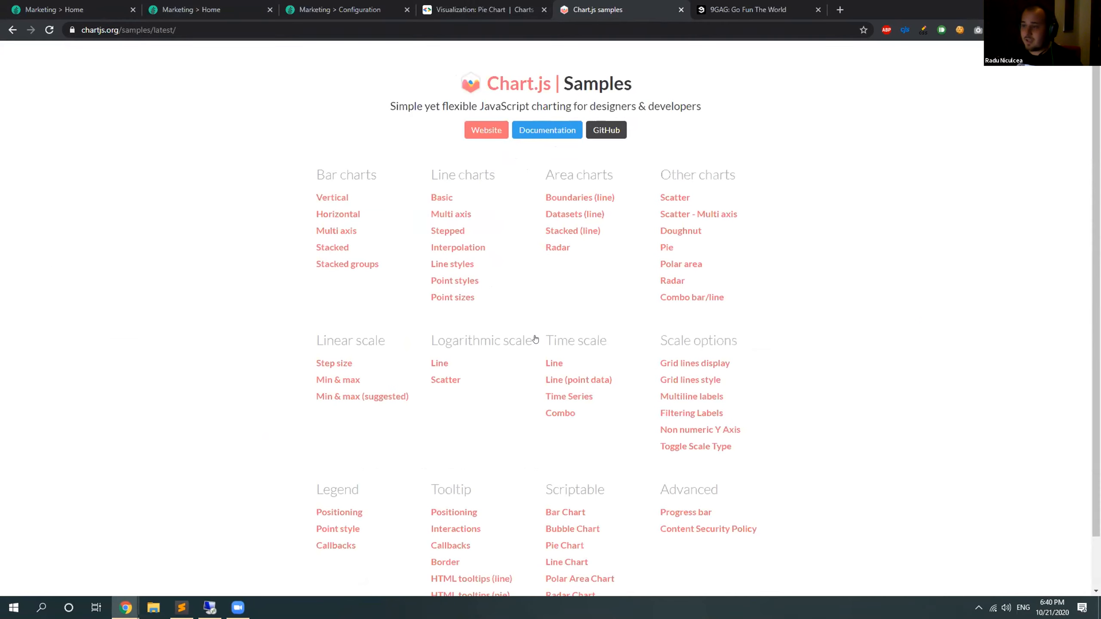
pyautogui.scroll(-1, 533, 218)
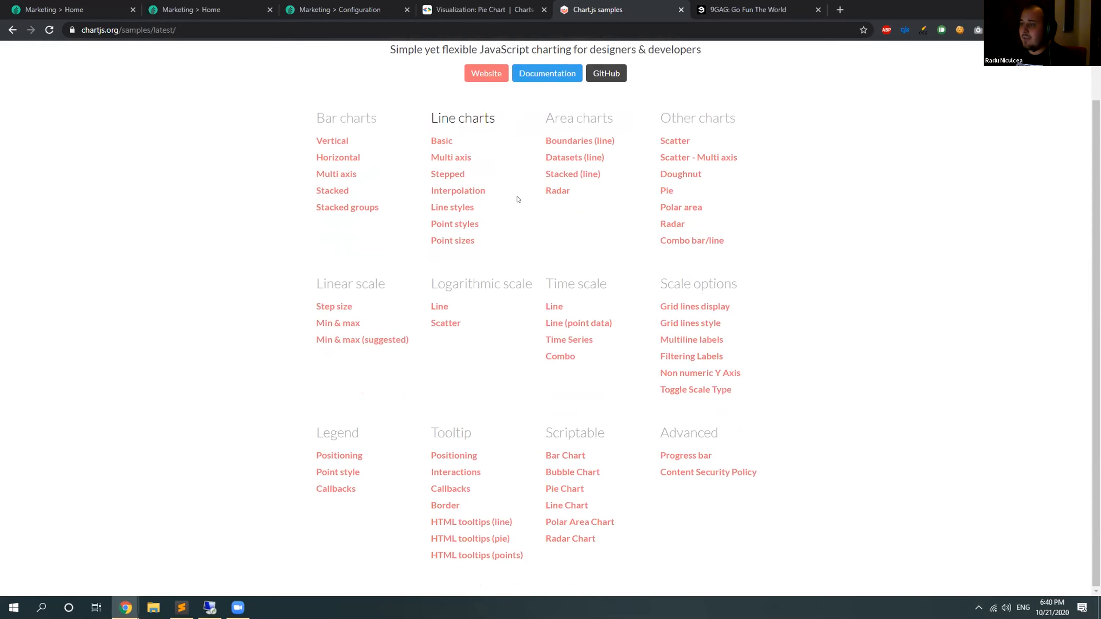
pyautogui.scroll(1, 518, 199)
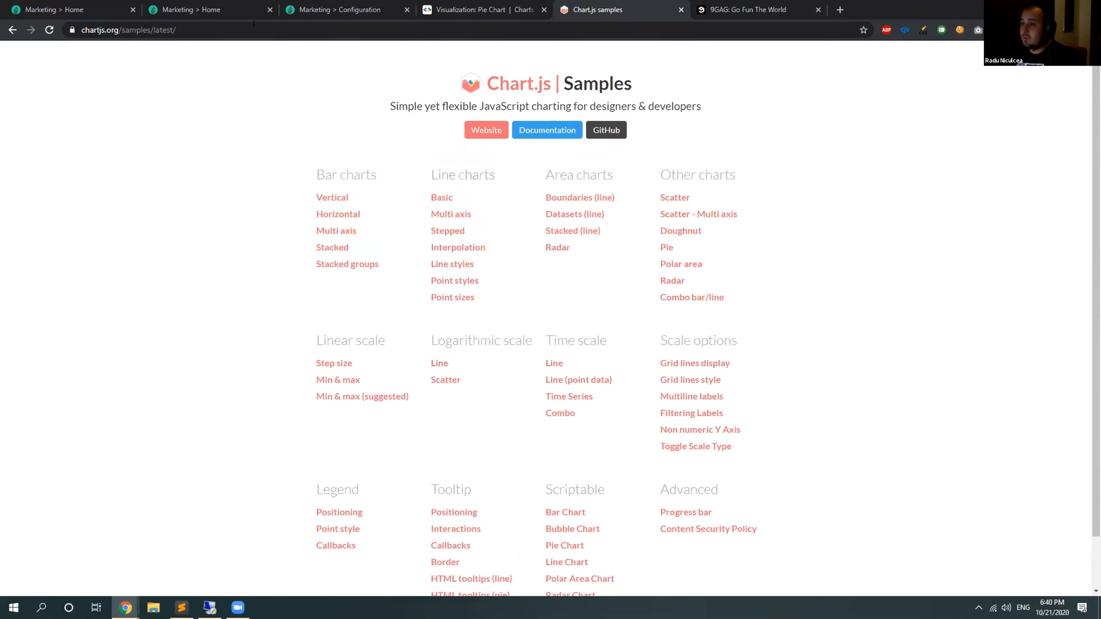
pyautogui.click(238, 5)
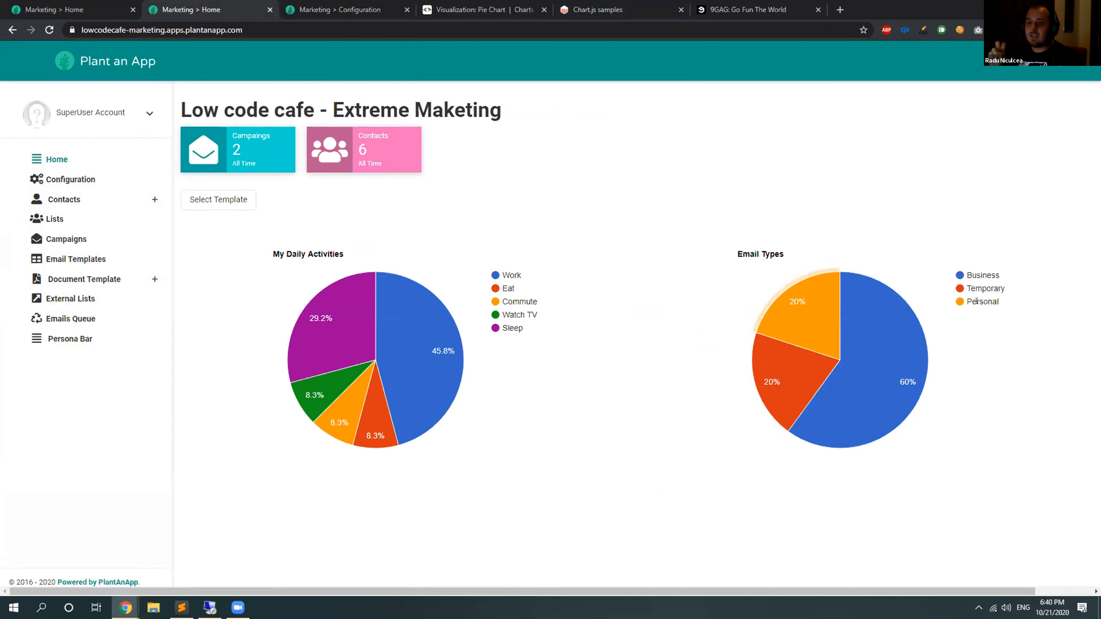
# Add a Load Static Files action to the dashboard form's On Page Load event.
pyautogui.click(50, 3)
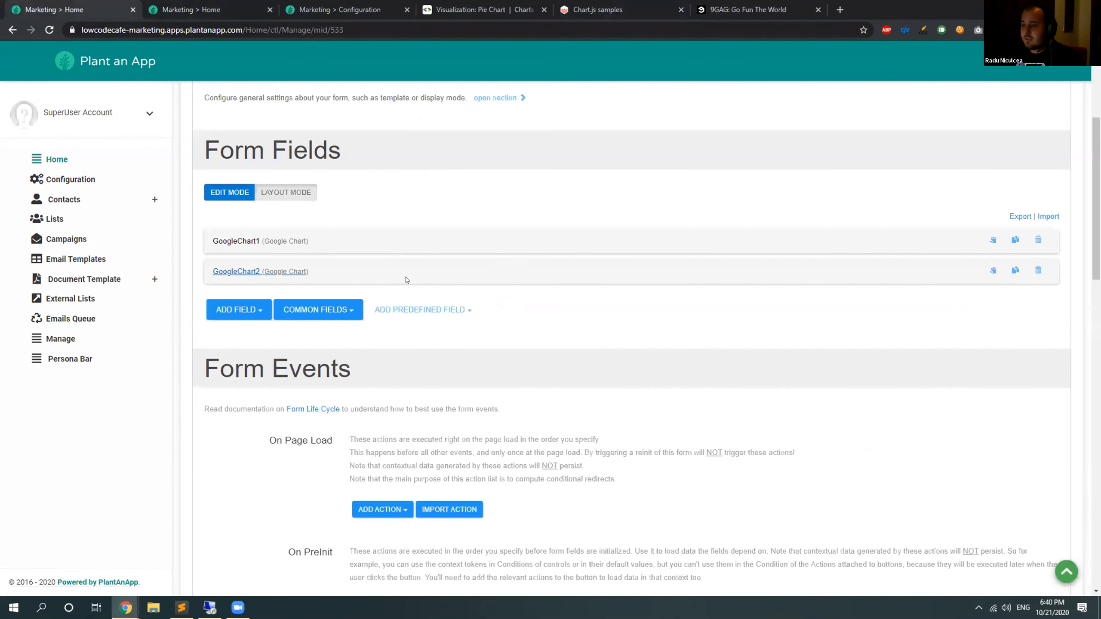
pyautogui.scroll(-4, 405, 288)
pyautogui.click(376, 340)
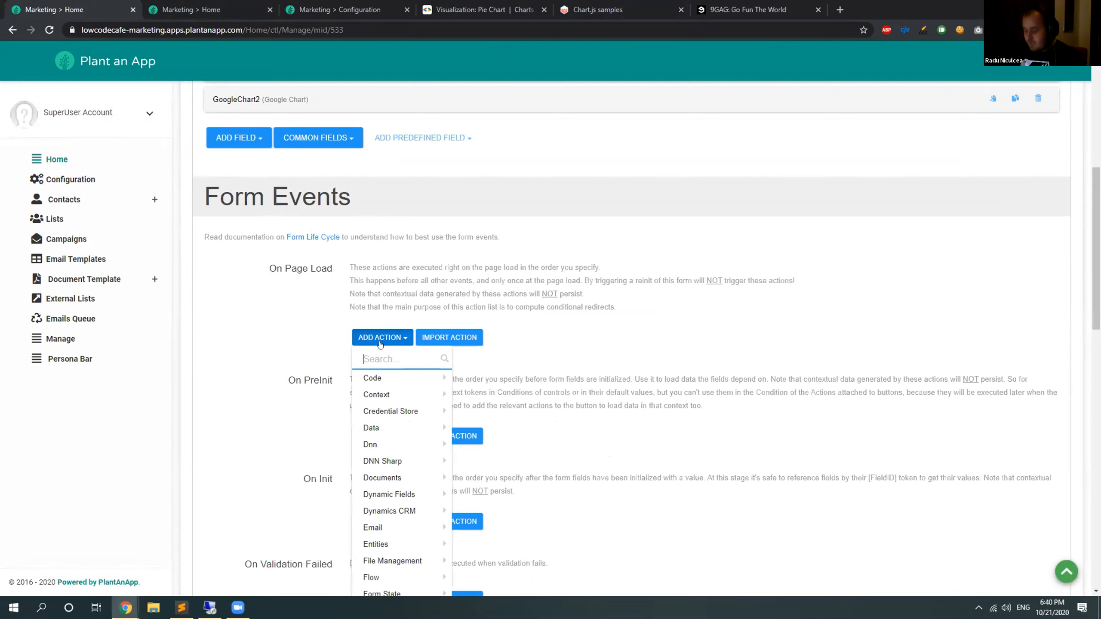
pyautogui.write('load ')
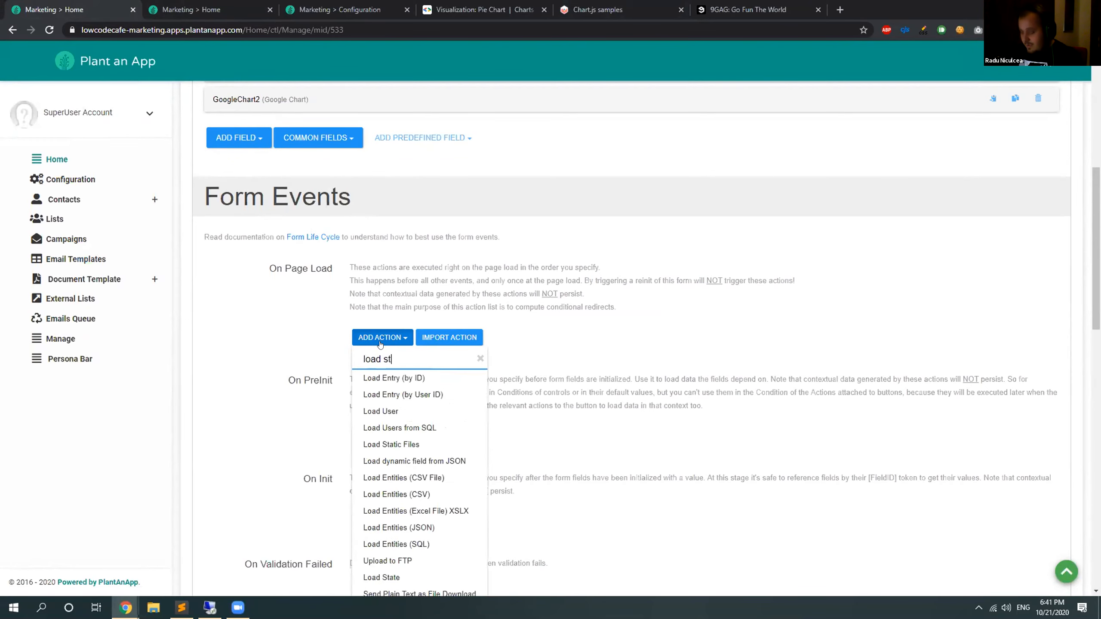
pyautogui.write('st')
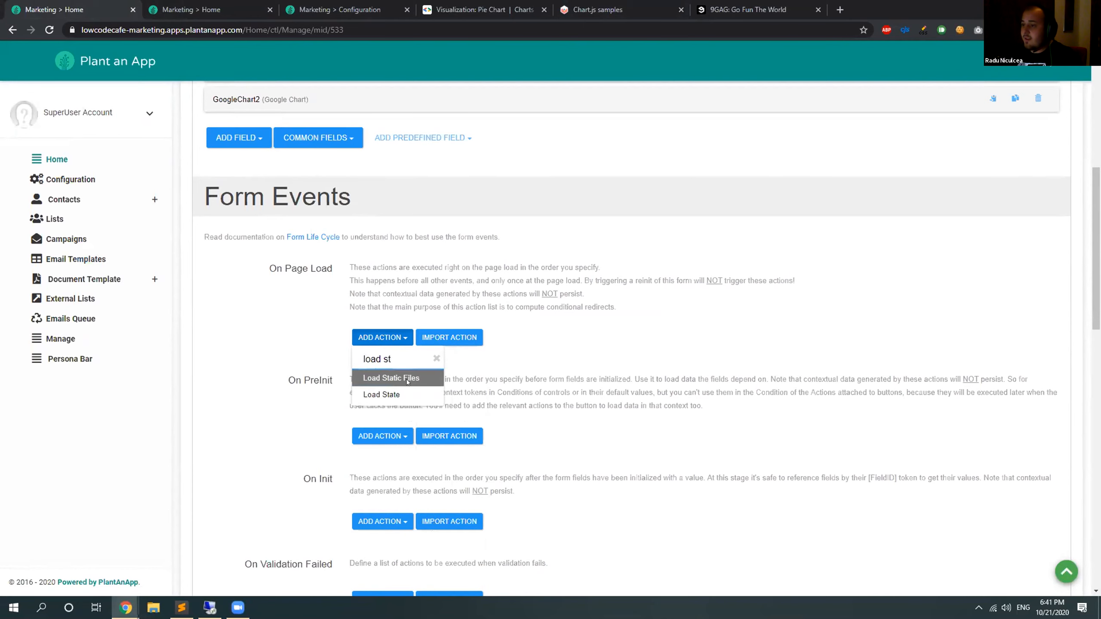
pyautogui.click(391, 378)
# Add a JS URL parameter to the Load Static Files action with the Id ChartJs.
pyautogui.scroll(-1, 451, 398)
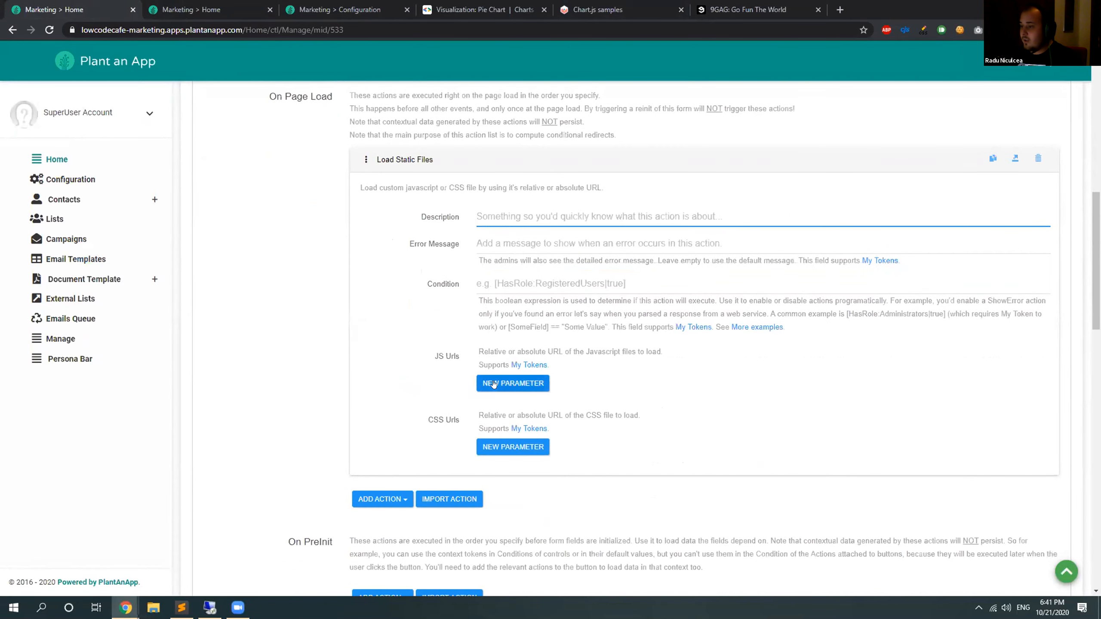
pyautogui.click(514, 383)
pyautogui.write('Chert')
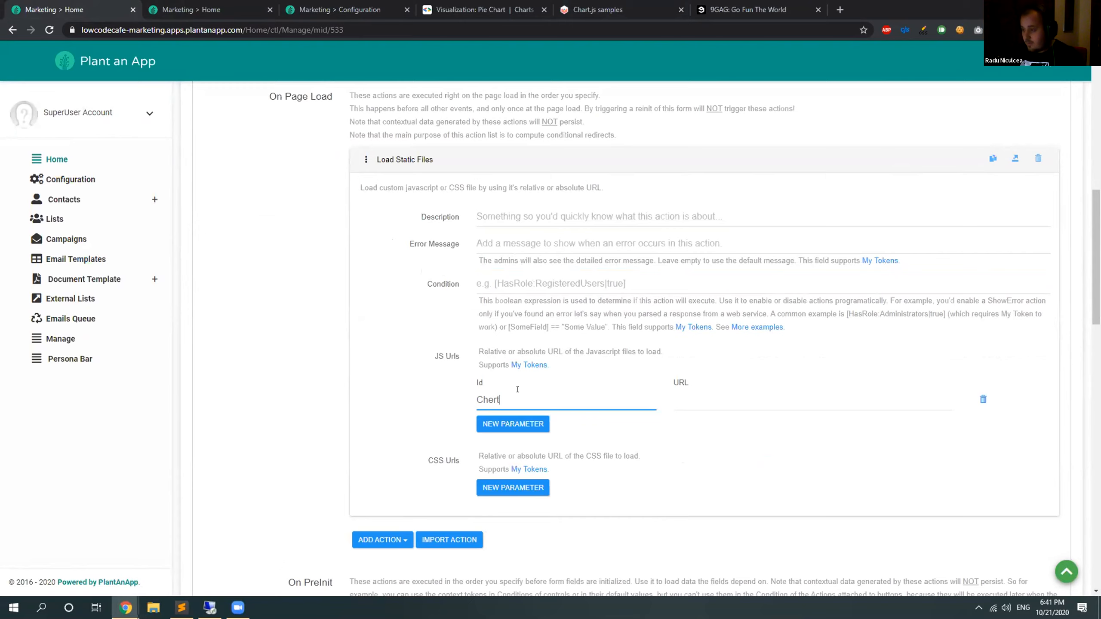
pyautogui.write('ea')
pyautogui.press('BackSpace')
pyautogui.press('BackSpace')
pyautogui.write('a')
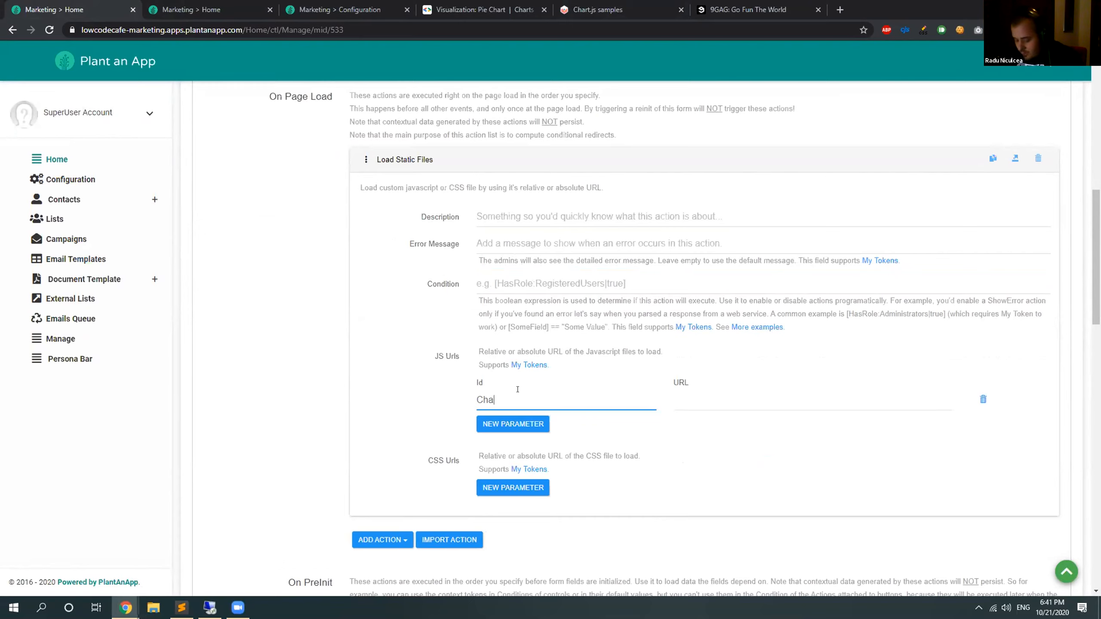
pyautogui.write('rtJs')
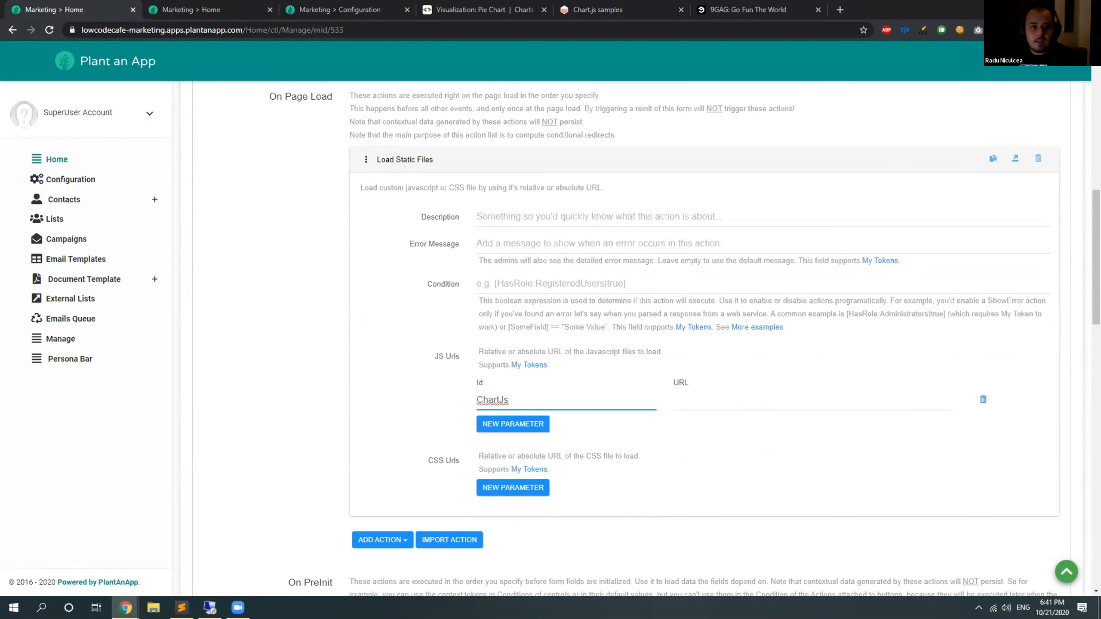
# Fill the ChartJs parameter's URL with the lowcodecafe-marketing.apps.plantanapp.com/static/js/chart.min.js address copied from the text editor, and collapse the action.
pyautogui.hotkey('alt', 'Tab')
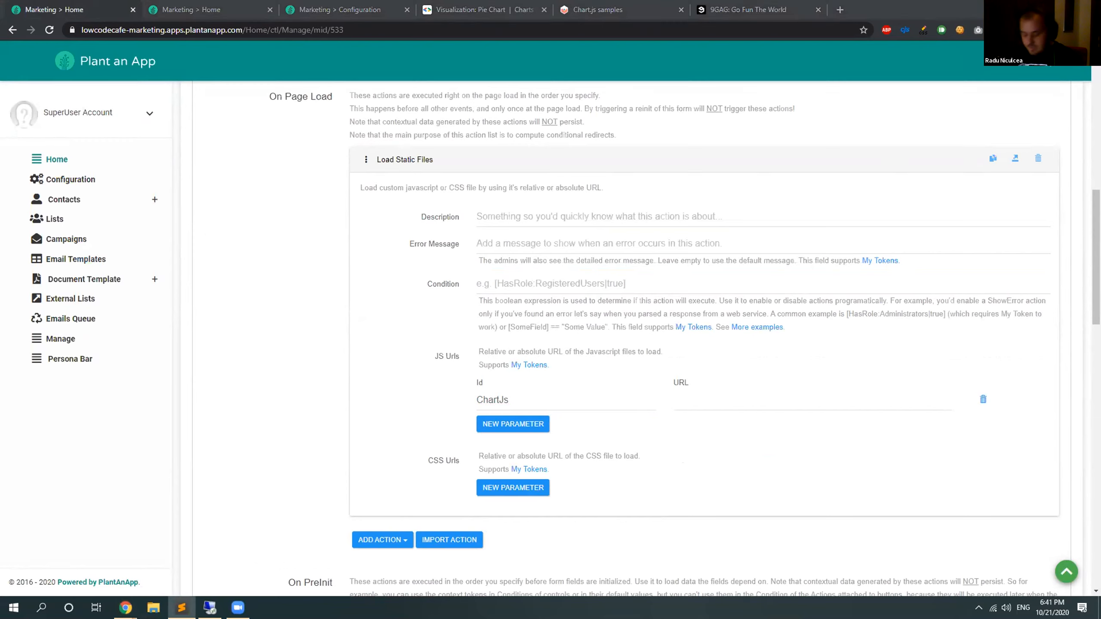
pyautogui.hotkey('alt', 'Tab')
pyautogui.click(934, 400)
pyautogui.hotkey('ctrl', 'v')
pyautogui.moveTo(883, 400); pyautogui.dragTo(953, 401)
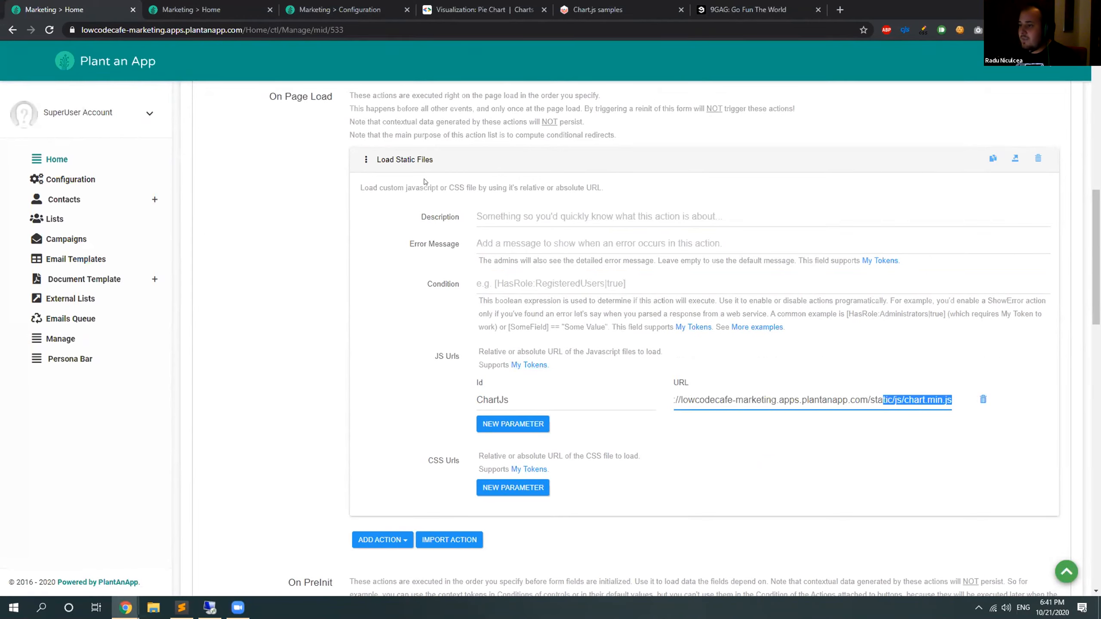
pyautogui.click(407, 160)
# Expand the form's general settings and locate the Initialization scripts box under Advanced Settings.
pyautogui.scroll(5, 416, 339)
pyautogui.scroll(5, 416, 338)
pyautogui.scroll(-5, 420, 369)
pyautogui.scroll(5, 423, 391)
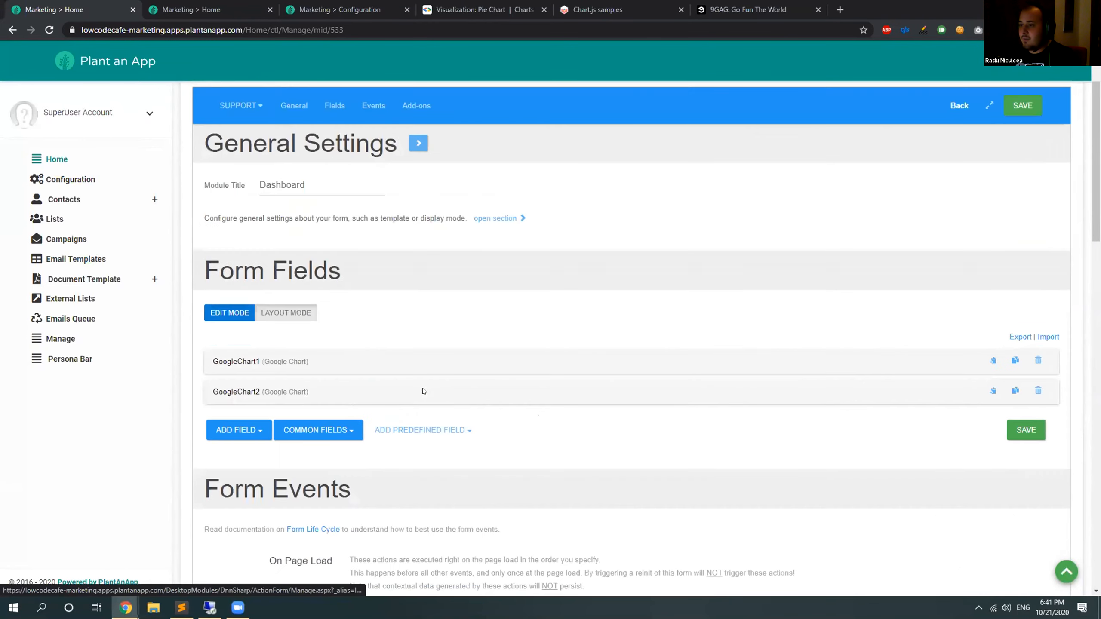
pyautogui.click(511, 267)
pyautogui.scroll(-4, 496, 263)
pyautogui.scroll(-10, 497, 263)
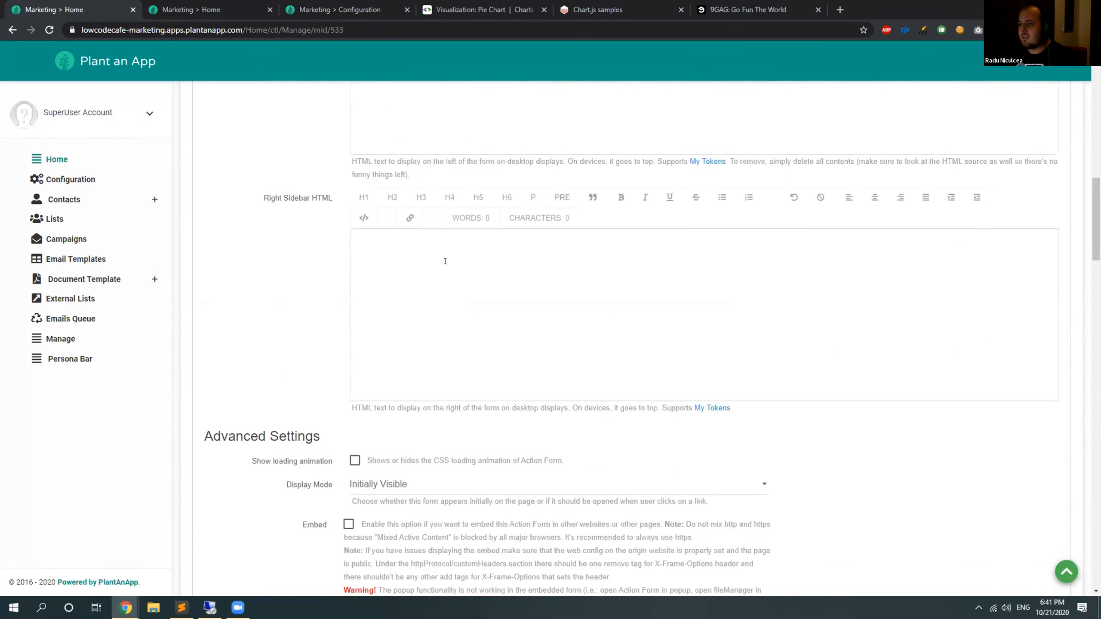
pyautogui.scroll(2, 445, 261)
pyautogui.scroll(-10, 390, 265)
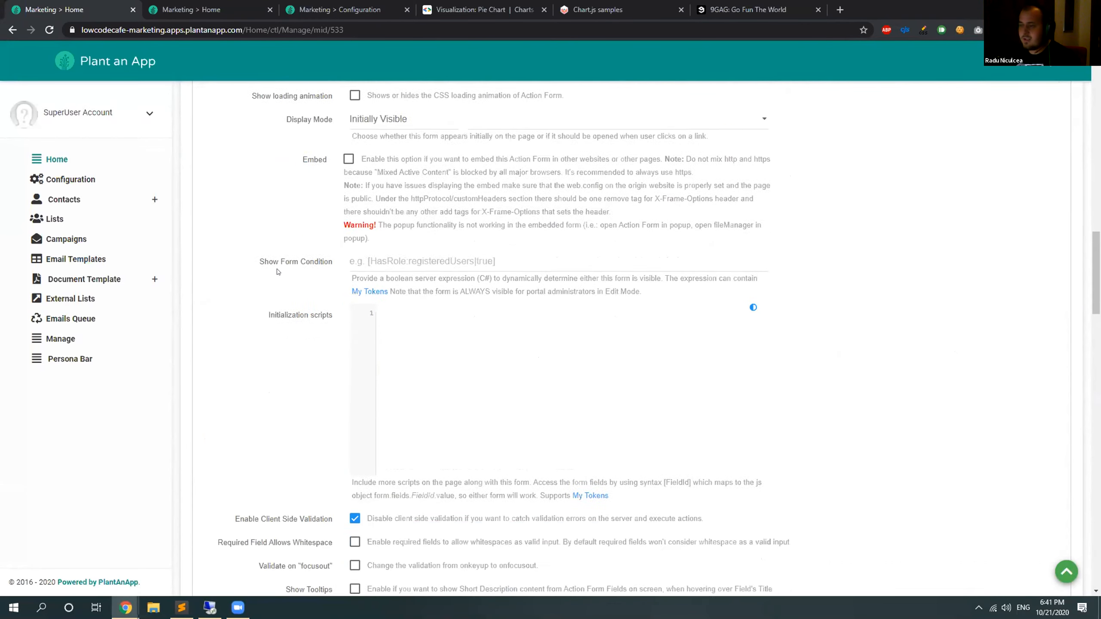
pyautogui.scroll(-2, 278, 271)
# Paste the window.chartColors object with RGB colours from red to grey into the initialization scripts, ending it with a semicolon.
pyautogui.hotkey('alt', 'Tab')
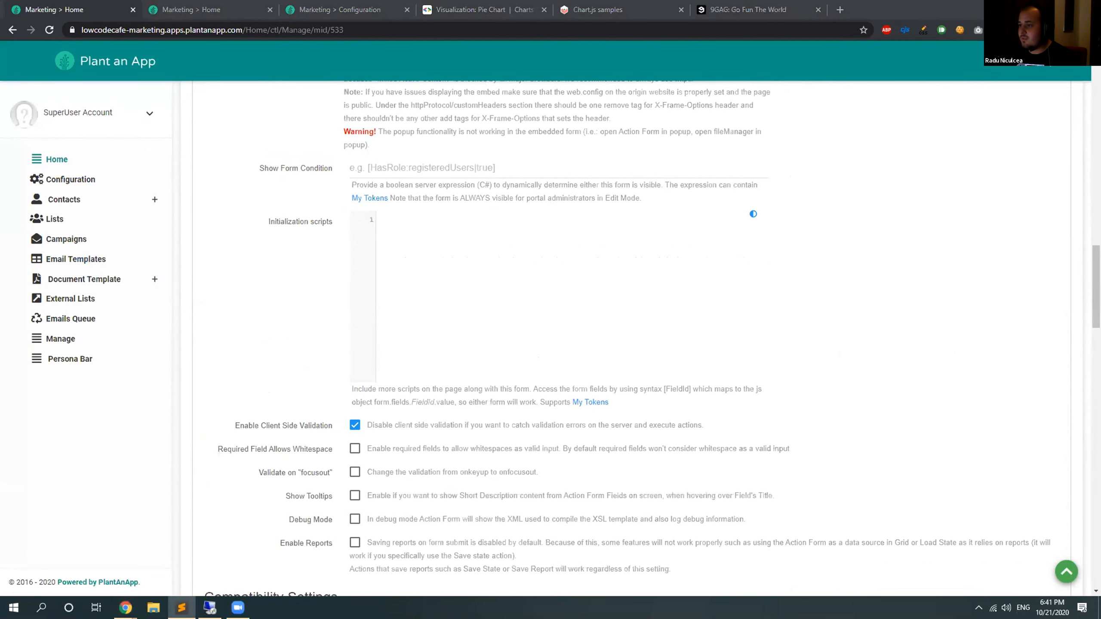
pyautogui.click(374, 218)
pyautogui.write('window.chartColors = {   "red":"rgb(255, 99, 132)",   "orange":"rgb(255, 159, 64)",   "yellow":"rgb(255, 205, 86)",   "green":"rgb(75, 192, 192)",   "blue":"rgb(54, 162, 235)",   "purple":"rgb(153, 102, 255)",   "grey":"rgb(201, 203, 207)" }')
pyautogui.click(401, 217)
pyautogui.hotkey('ctrl', 'BackSpace')
pyautogui.click(412, 328)
pyautogui.write(';')
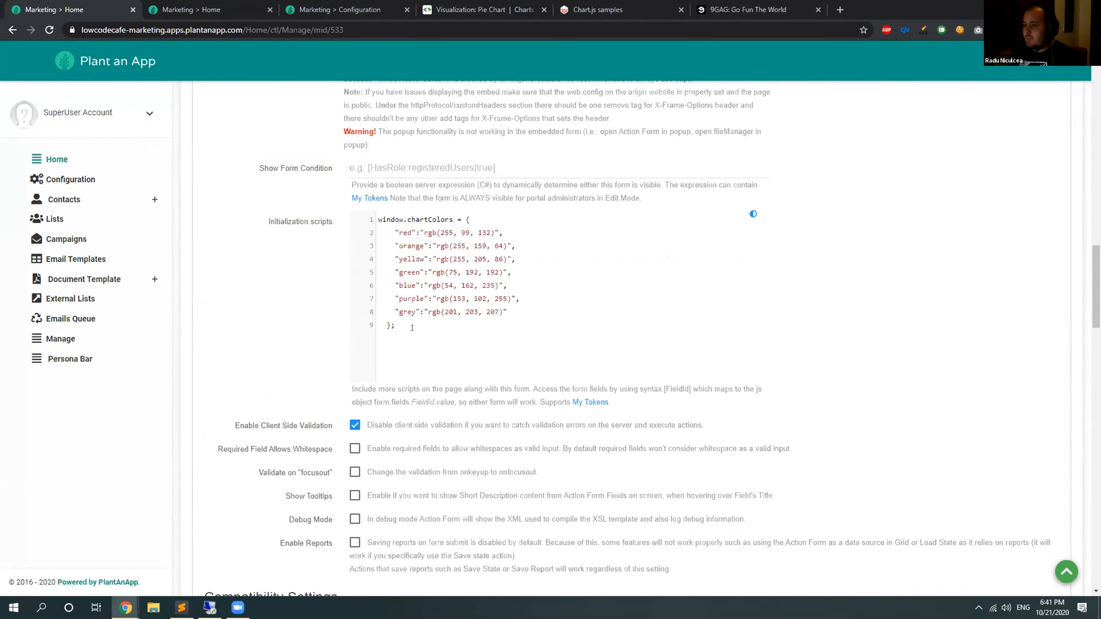
# View the Chart.js Pie sample chart and return to the dashboard form's settings.
pyautogui.click(573, 4)
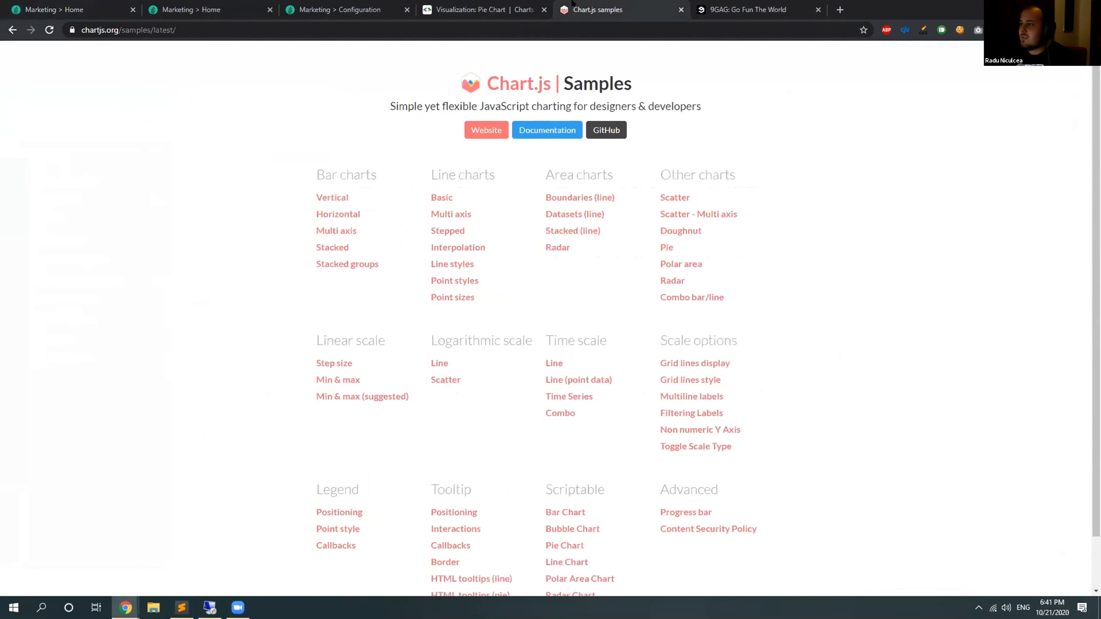
pyautogui.click(665, 249)
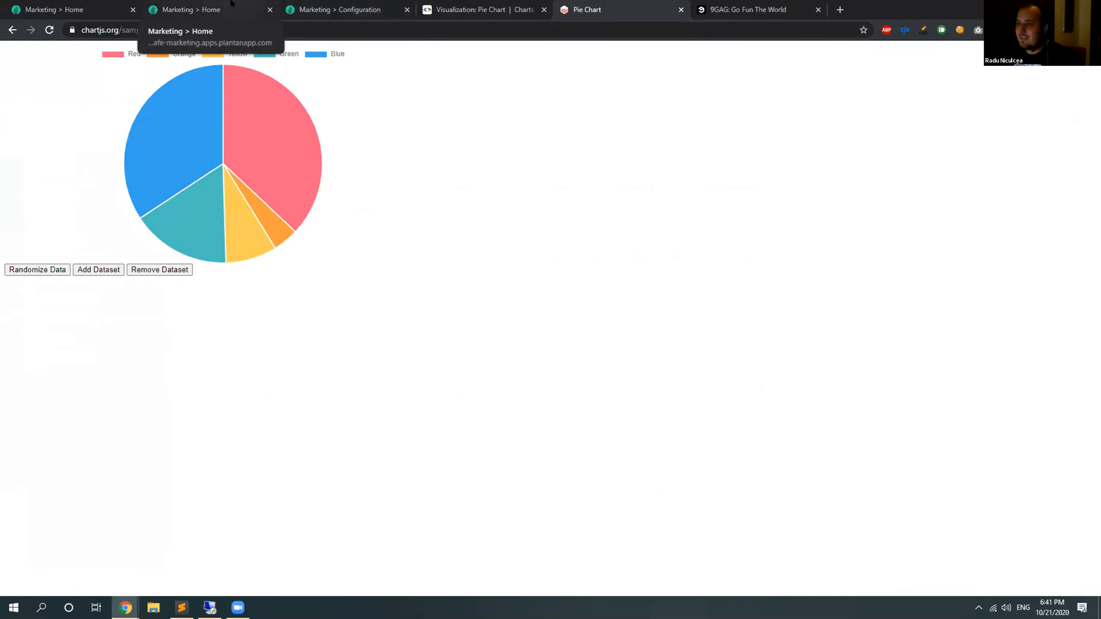
pyautogui.click(75, 6)
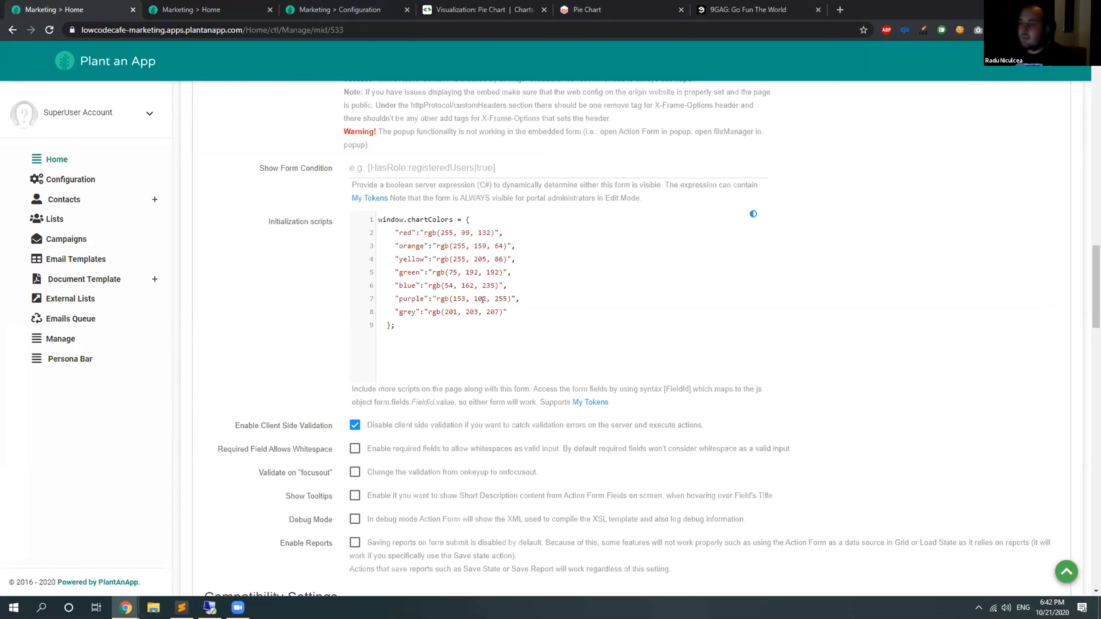
# Collapse the form's general settings and return to the Form Fields list.
pyautogui.scroll(12, 435, 344)
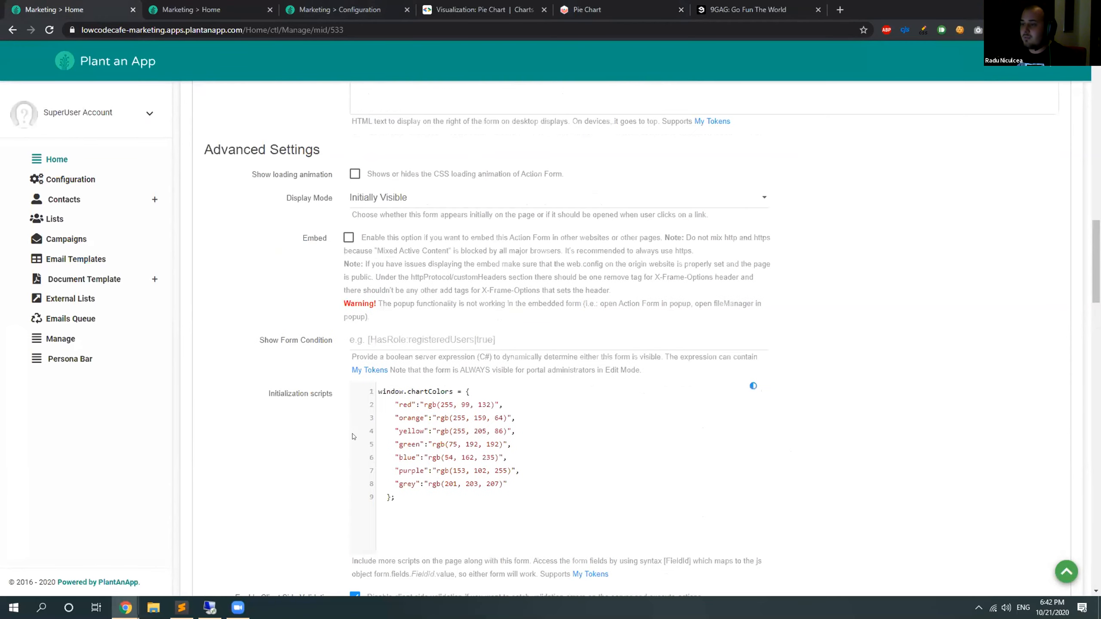
pyautogui.scroll(15, 298, 435)
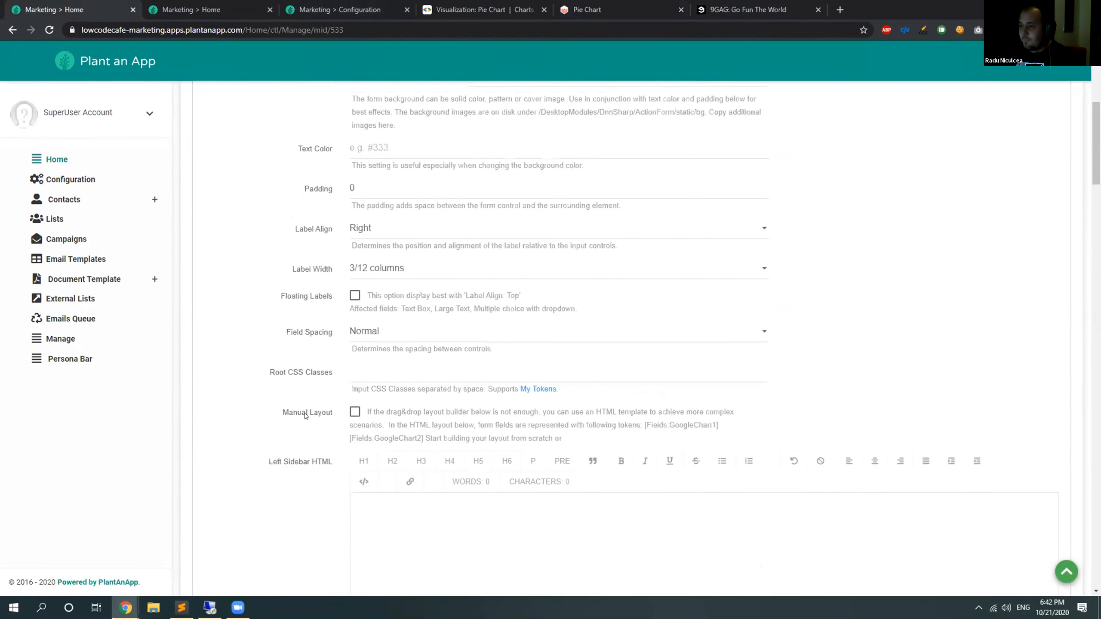
pyautogui.click(516, 215)
pyautogui.scroll(-3, 242, 325)
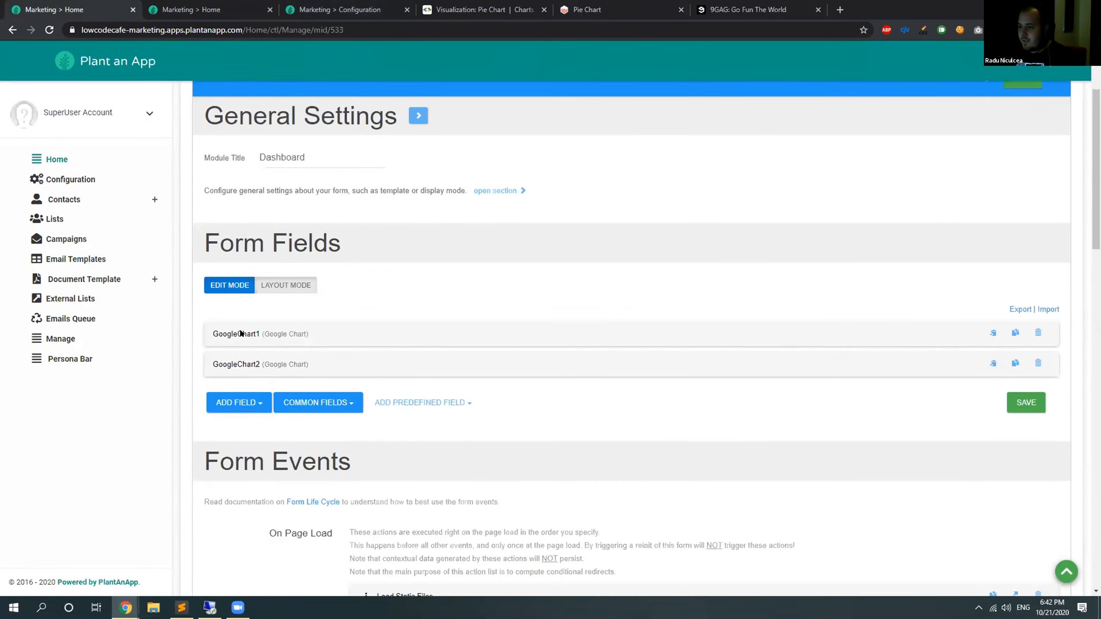
# Add a Static Text field to the dashboard form and title it "Chart js Pie".
pyautogui.click(251, 309)
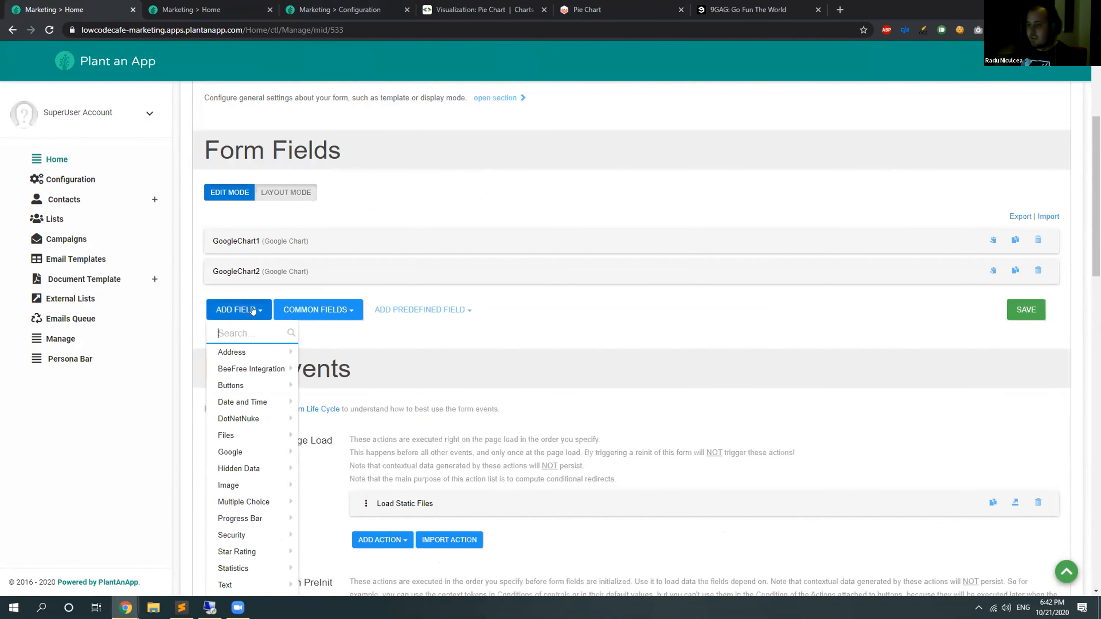
pyautogui.write('stat')
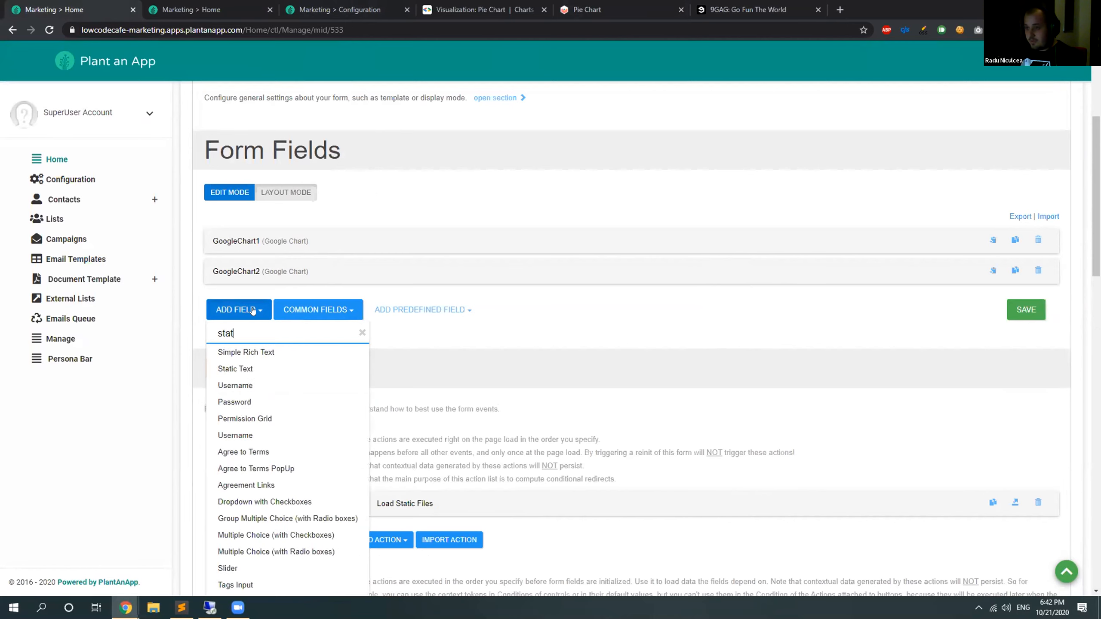
pyautogui.click(262, 351)
pyautogui.write('Chart js PI')
pyautogui.press('BackSpace')
pyautogui.write('ie')
# Fill the static text field's Content with the chart-area canvas and Chart.js pie script copied from the text editor.
pyautogui.scroll(-3, 342, 241)
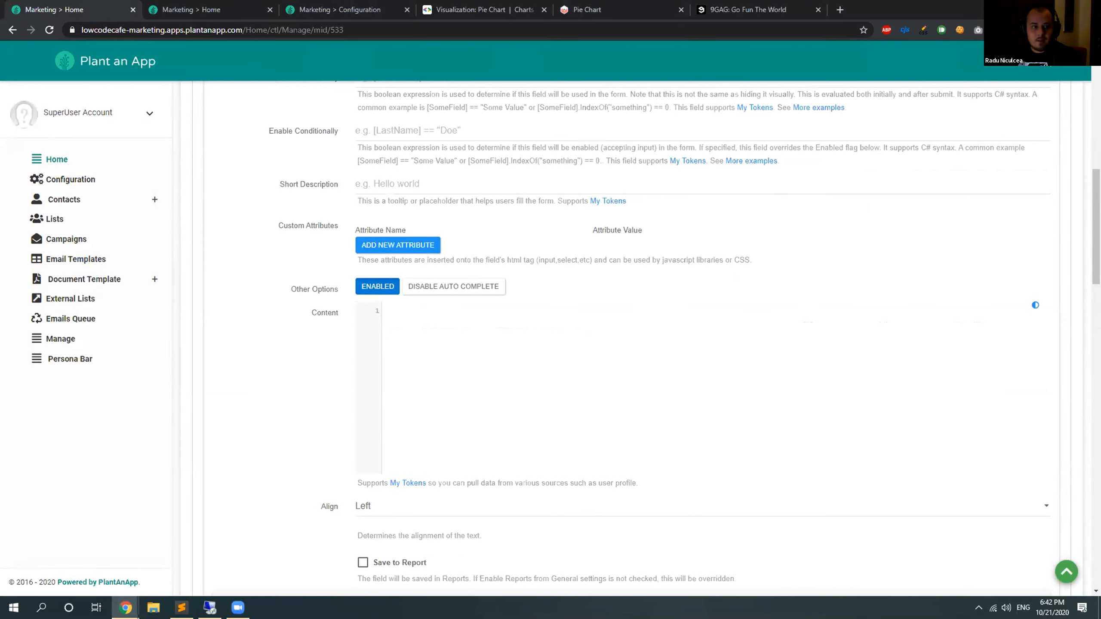
pyautogui.hotkey('alt', 'Tab')
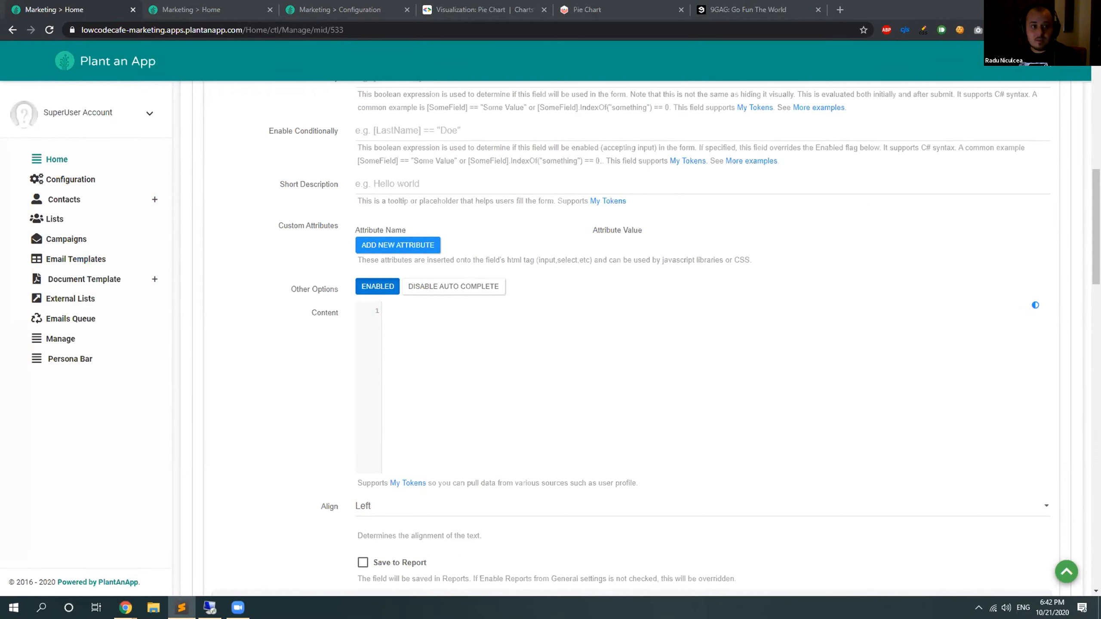
pyautogui.hotkey('alt', 'Tab')
pyautogui.hotkey('ctrl', 'v')
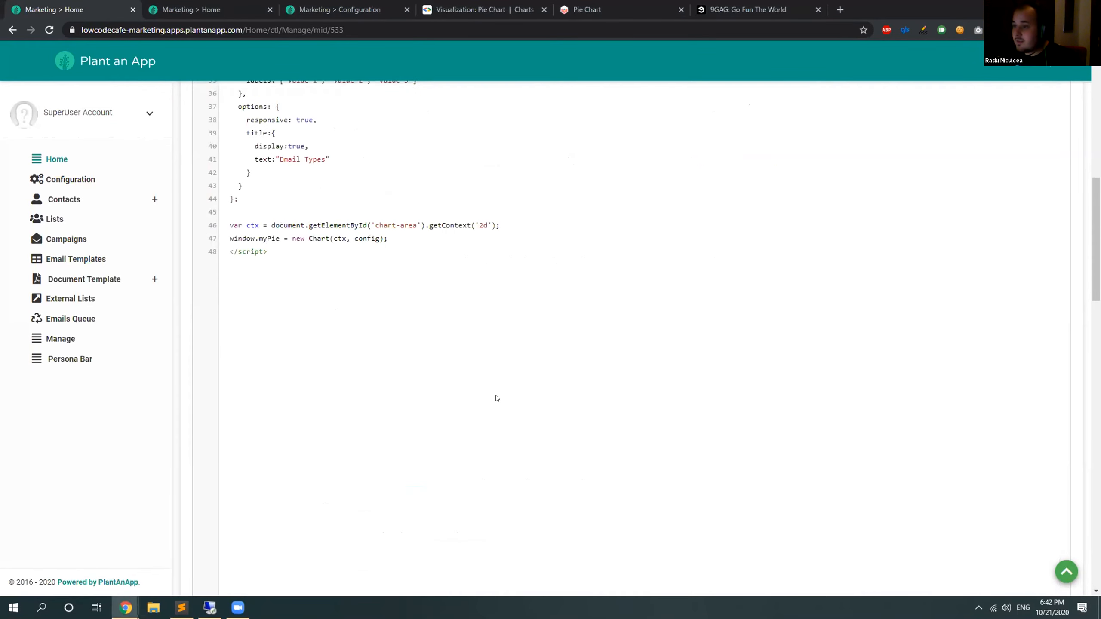
pyautogui.scroll(8, 497, 398)
pyautogui.scroll(-4, 494, 394)
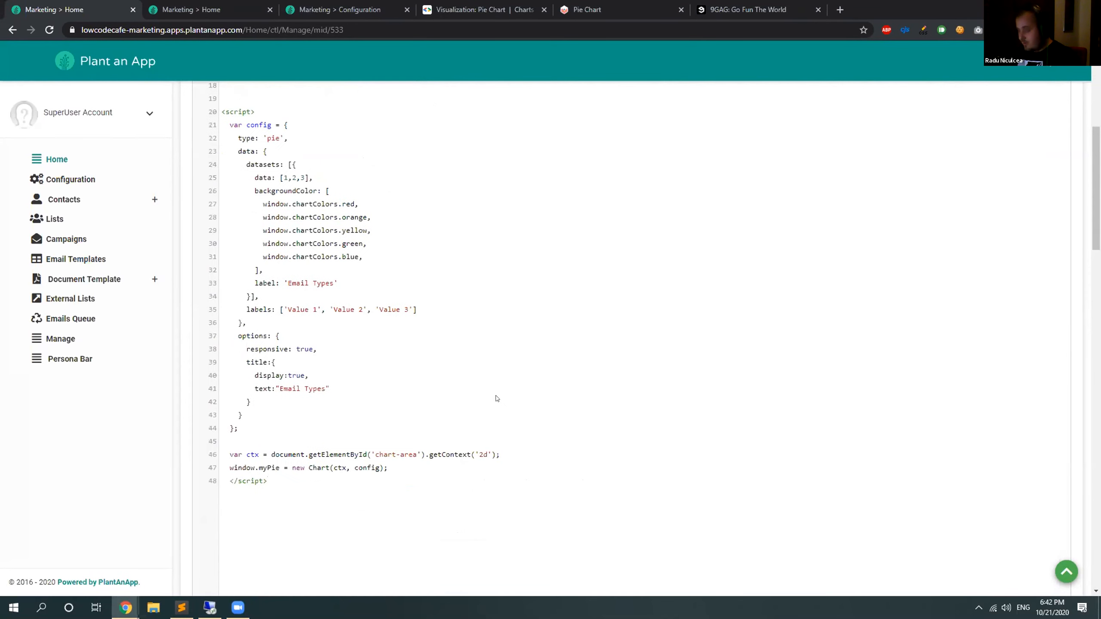
pyautogui.scroll(10, 494, 394)
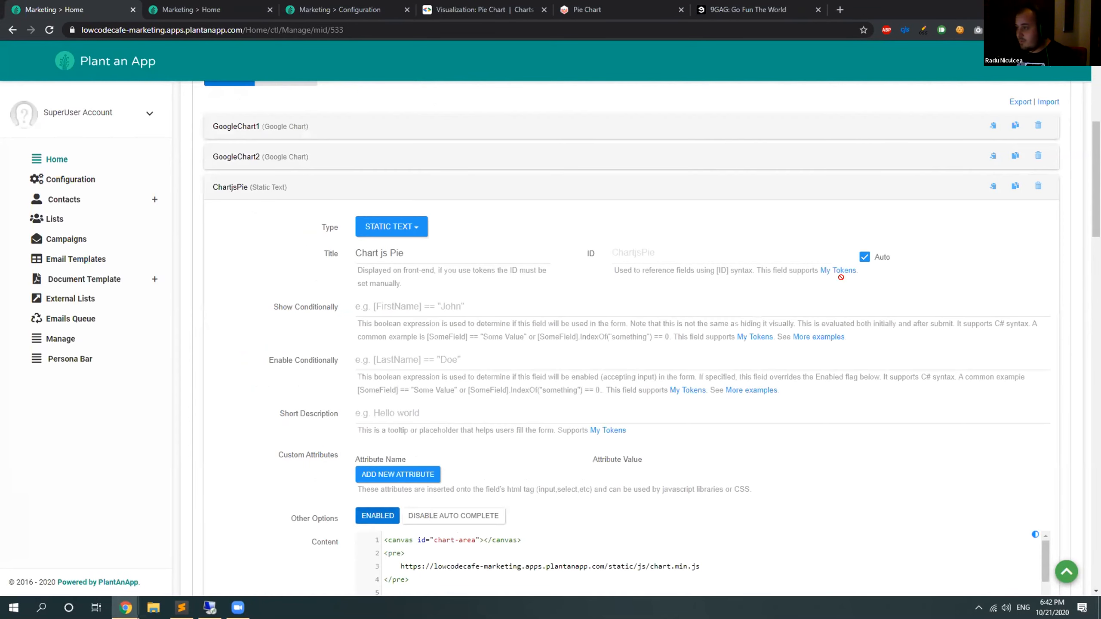
# Collapse the ChartjsPie field and save the dashboard form.
pyautogui.click(233, 189)
pyautogui.scroll(7, 1016, 216)
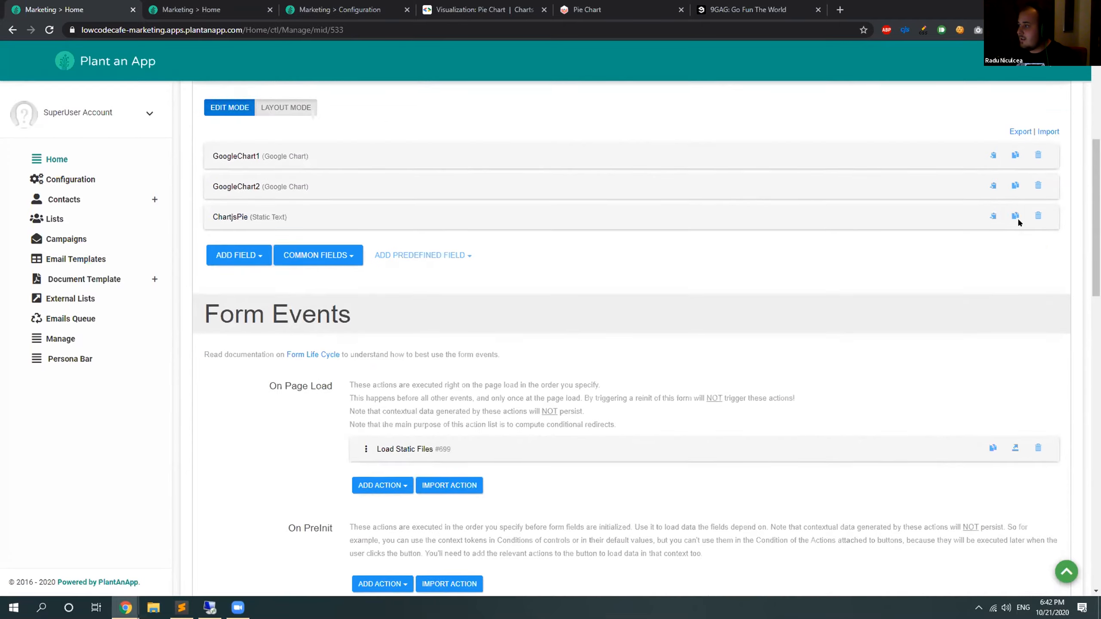
pyautogui.click(988, 208)
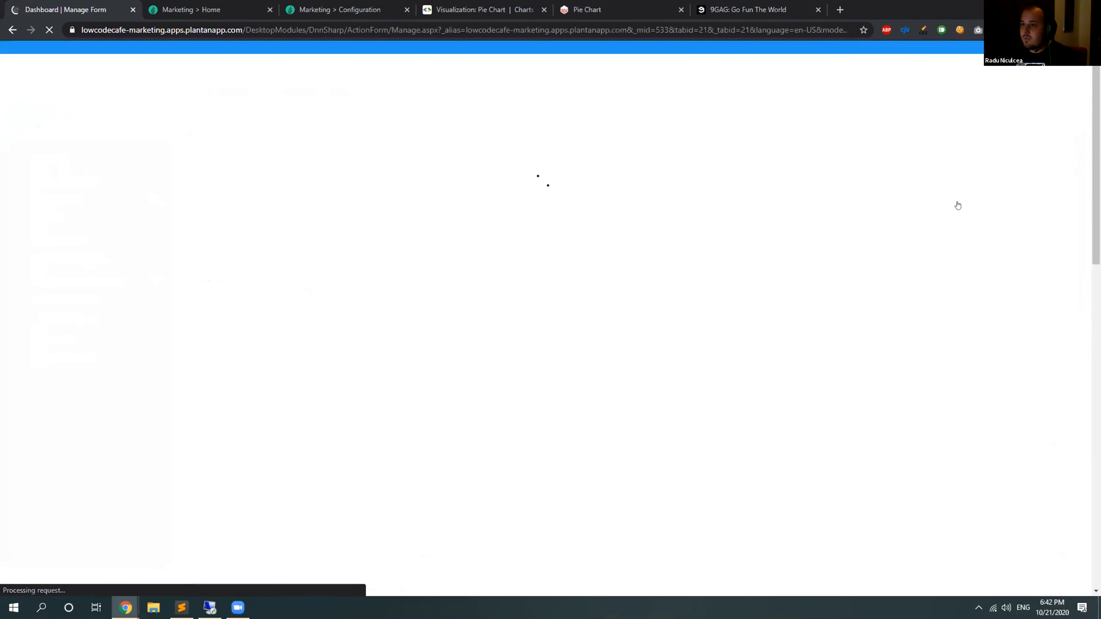
# Examine the email type tokens in the GoogleChart2 field's HTML code and collapse the field again.
pyautogui.scroll(-2, 130, 260)
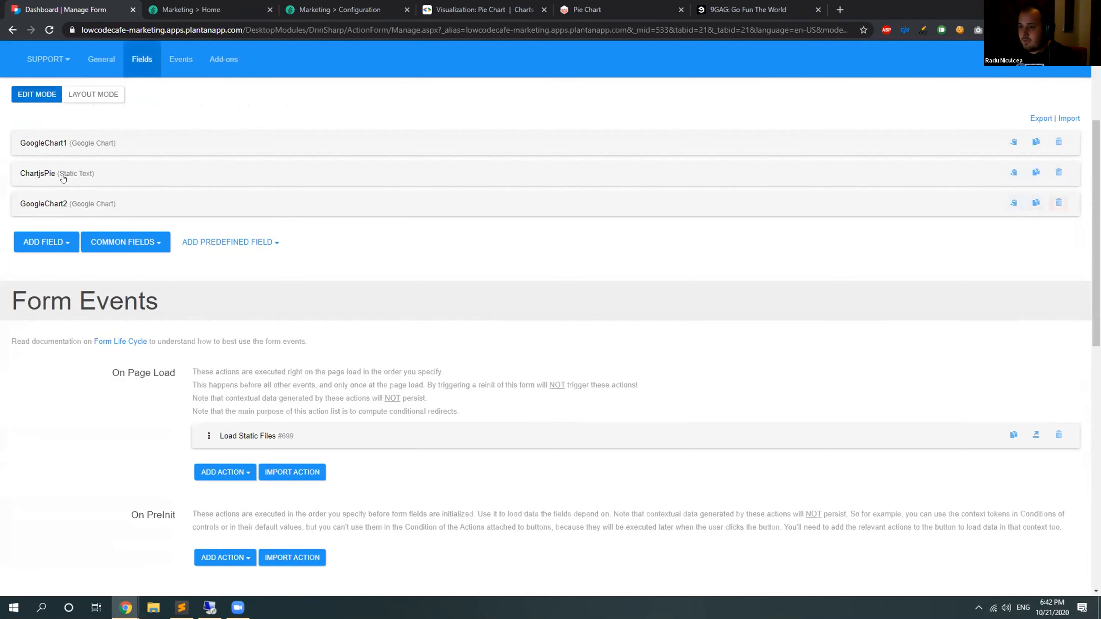
pyautogui.click(60, 203)
pyautogui.scroll(-5, 59, 201)
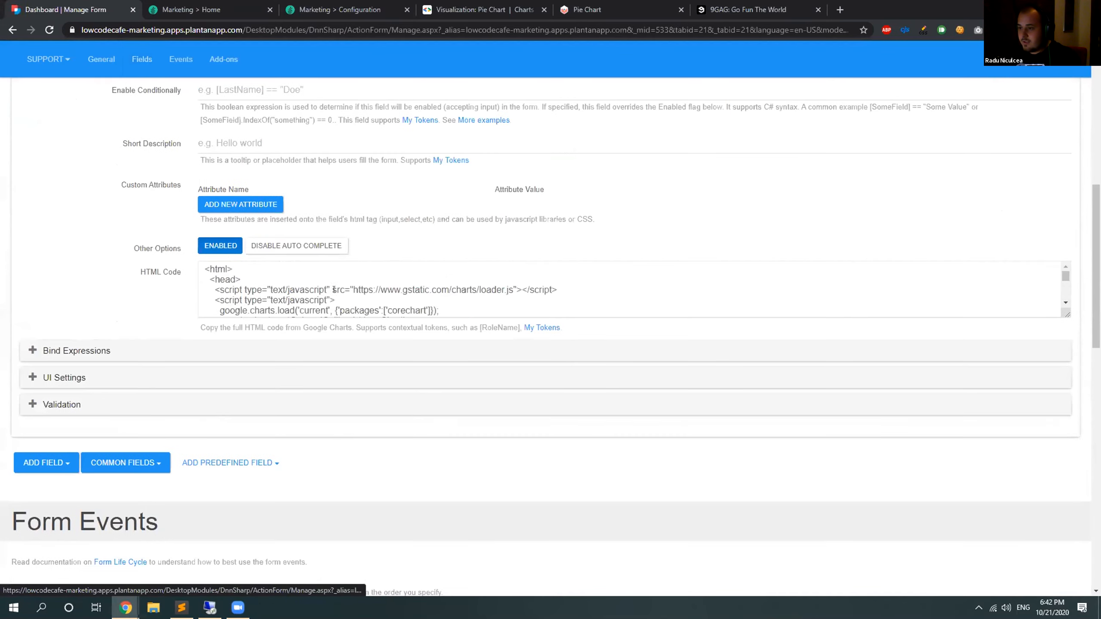
pyautogui.scroll(-2, 260, 286)
pyautogui.scroll(5, 126, 261)
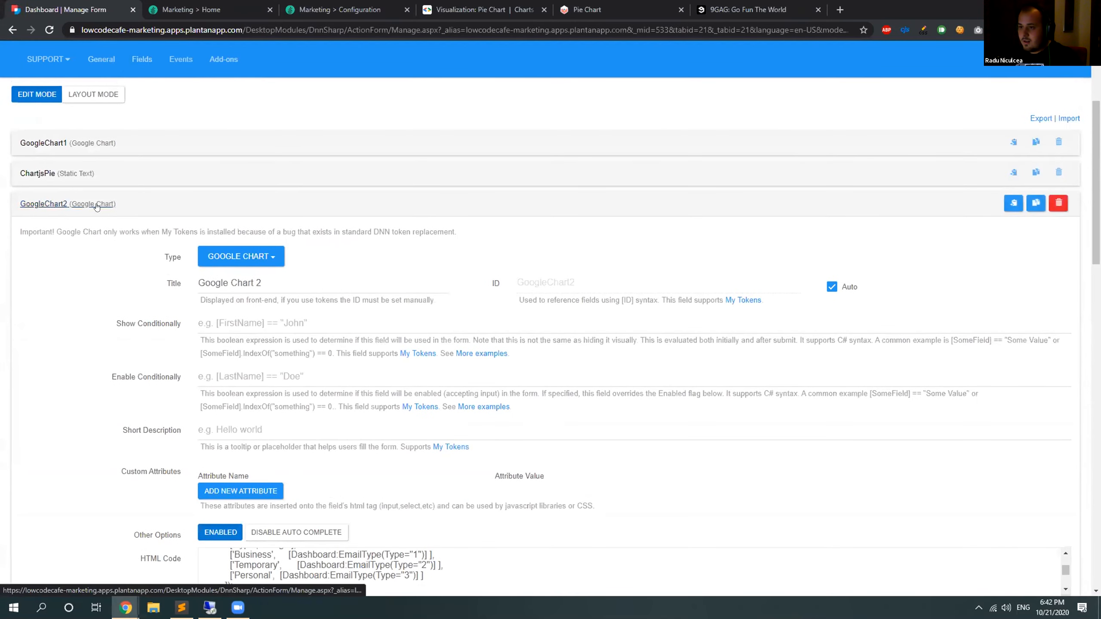
pyautogui.click(97, 205)
# Open the ChartjsPie field and expand its Content code editor to full screen.
pyautogui.click(59, 173)
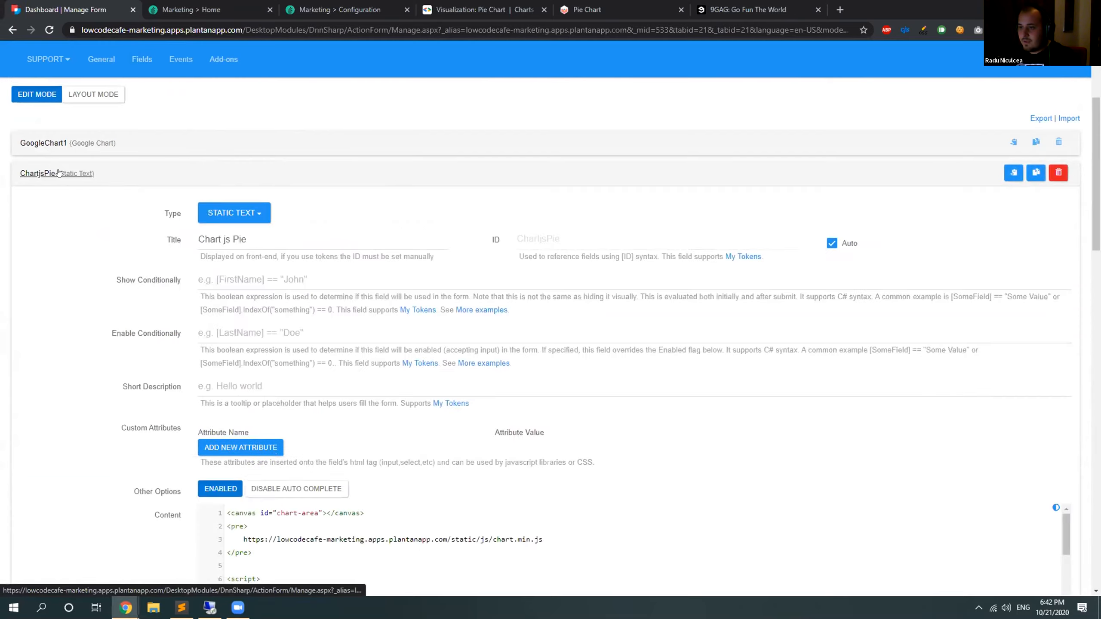
pyautogui.scroll(-3, 546, 418)
pyautogui.click(546, 419)
pyautogui.press('F11')
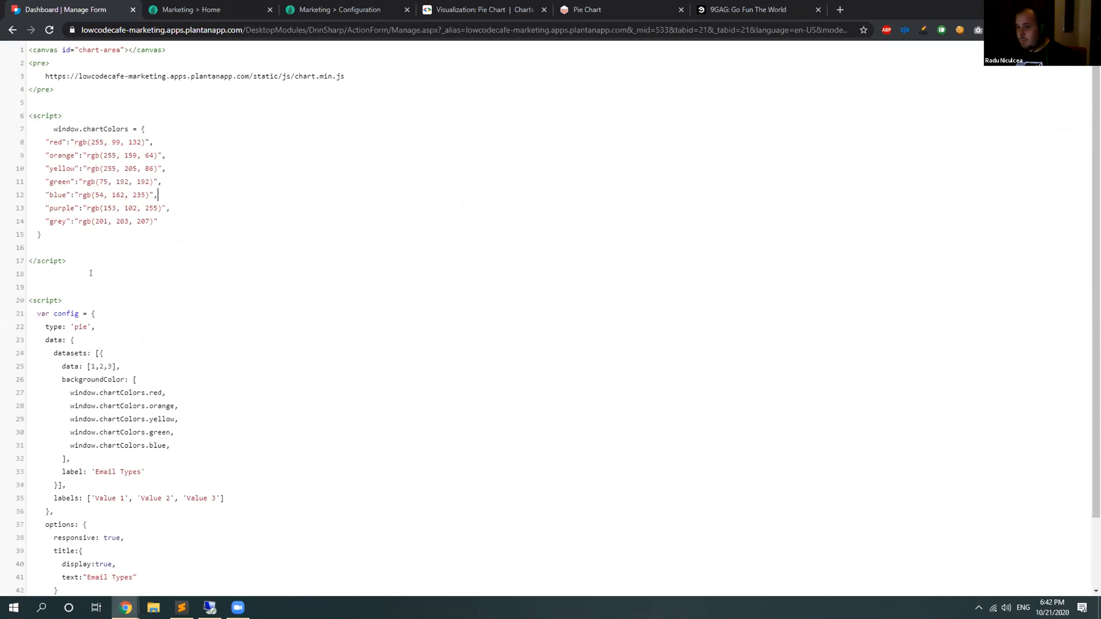
pyautogui.moveTo(50, 234); pyautogui.dragTo(14, 134)
pyautogui.press('Delete')
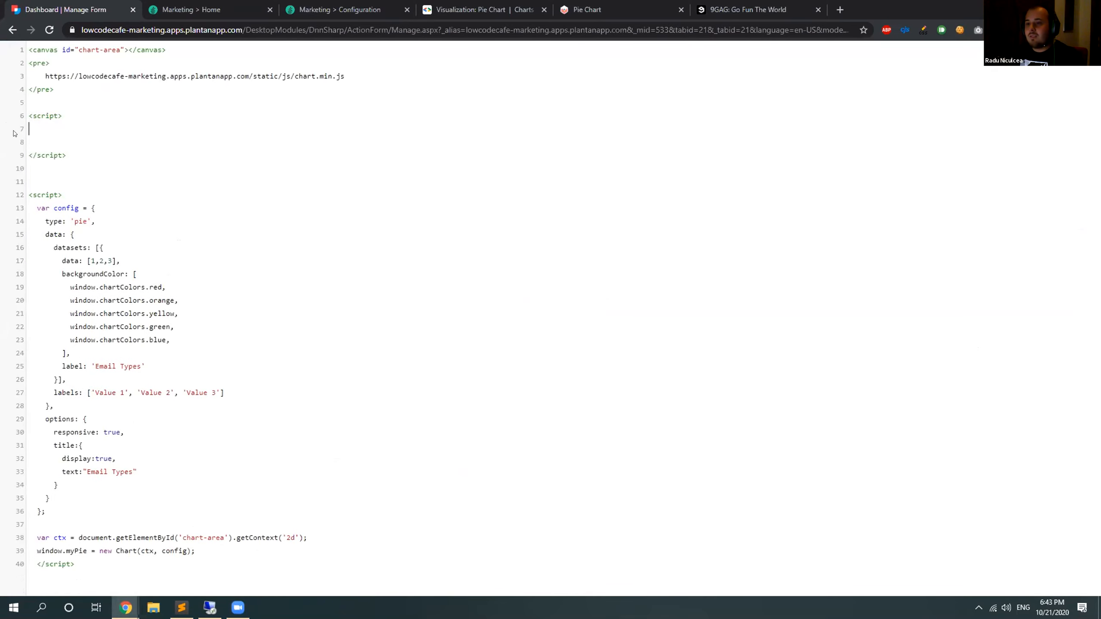
pyautogui.hotkey('ctrl', 'z')
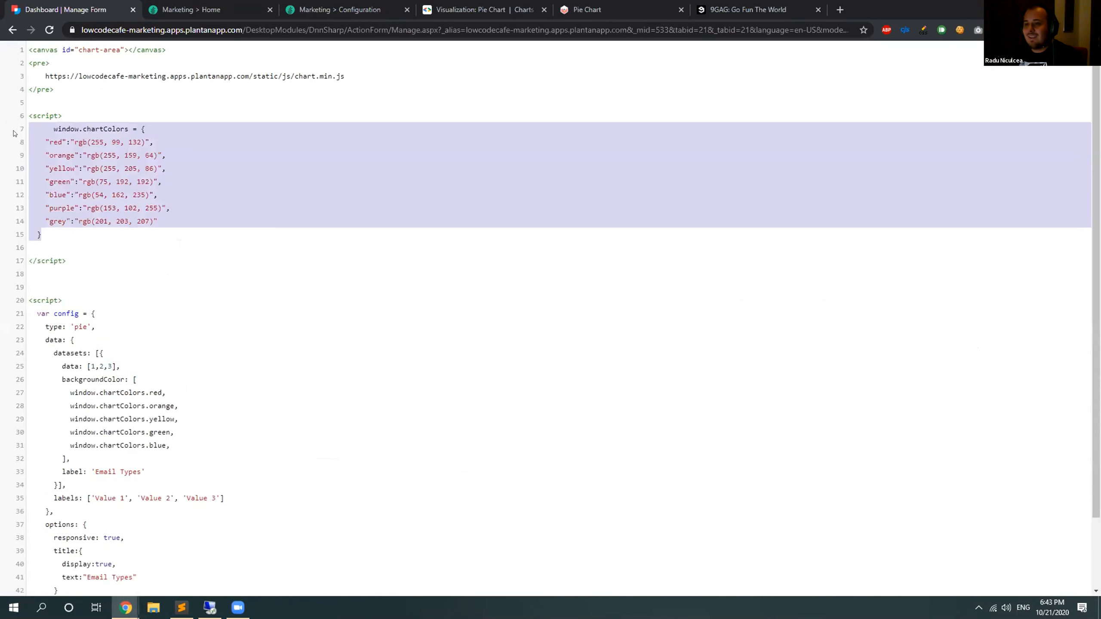
# Delete the whole script block defining window.chartColors from the field's content, along with the blank lines around it.
pyautogui.moveTo(76, 264); pyautogui.dragTo(29, 114)
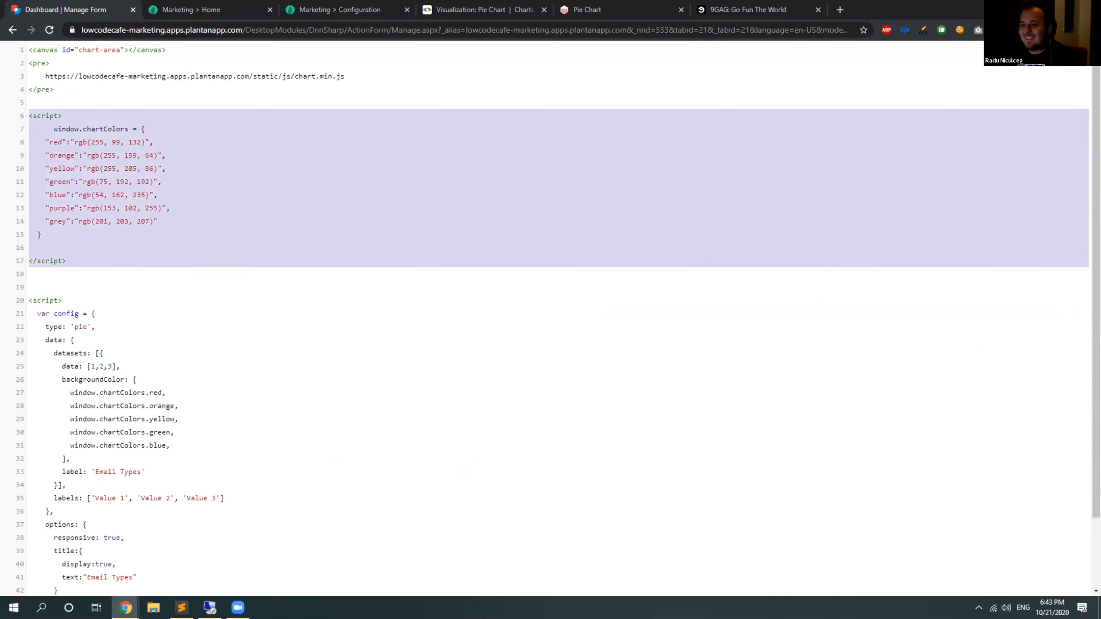
pyautogui.press('BackSpace')
pyautogui.press('BackSpace')
pyautogui.press('BackSpace')
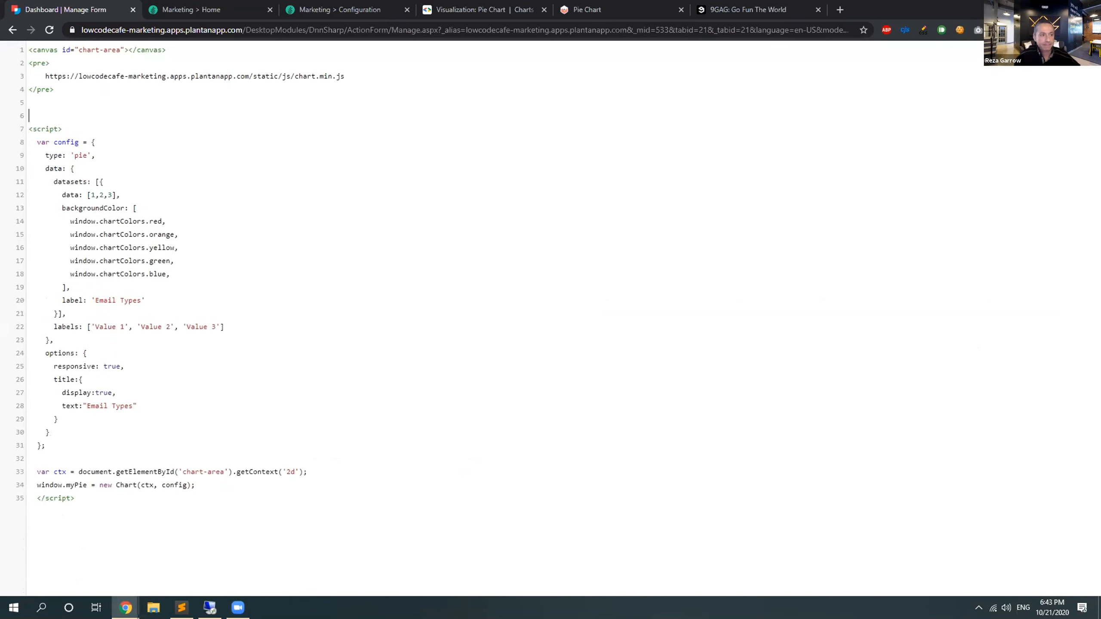
pyautogui.press('F11')
pyautogui.press('F11')
pyautogui.press('F11')
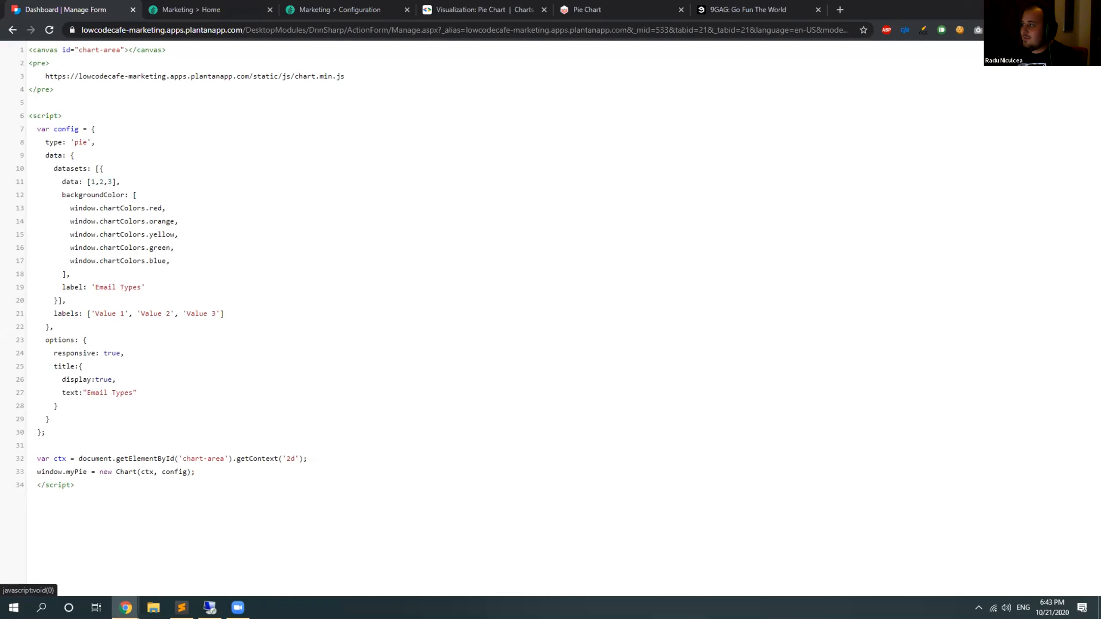
# Switch the code editor to its dark theme and highlight the five window.chartColors entries under backgroundColor.
pyautogui.click(1086, 50)
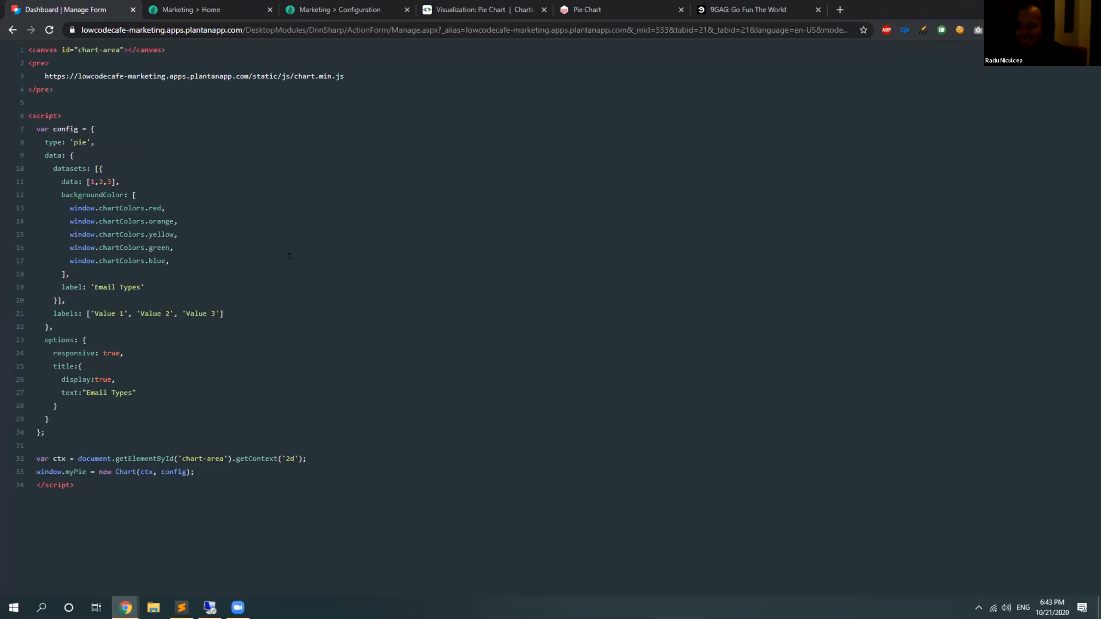
pyautogui.moveTo(67, 206); pyautogui.dragTo(169, 254)
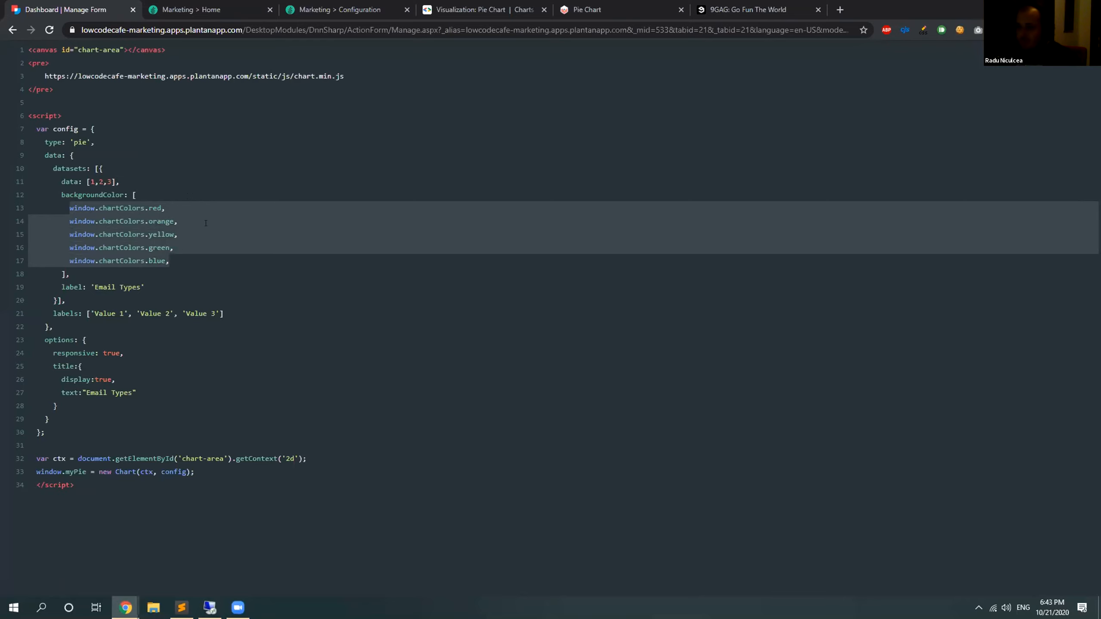
pyautogui.press('Right')
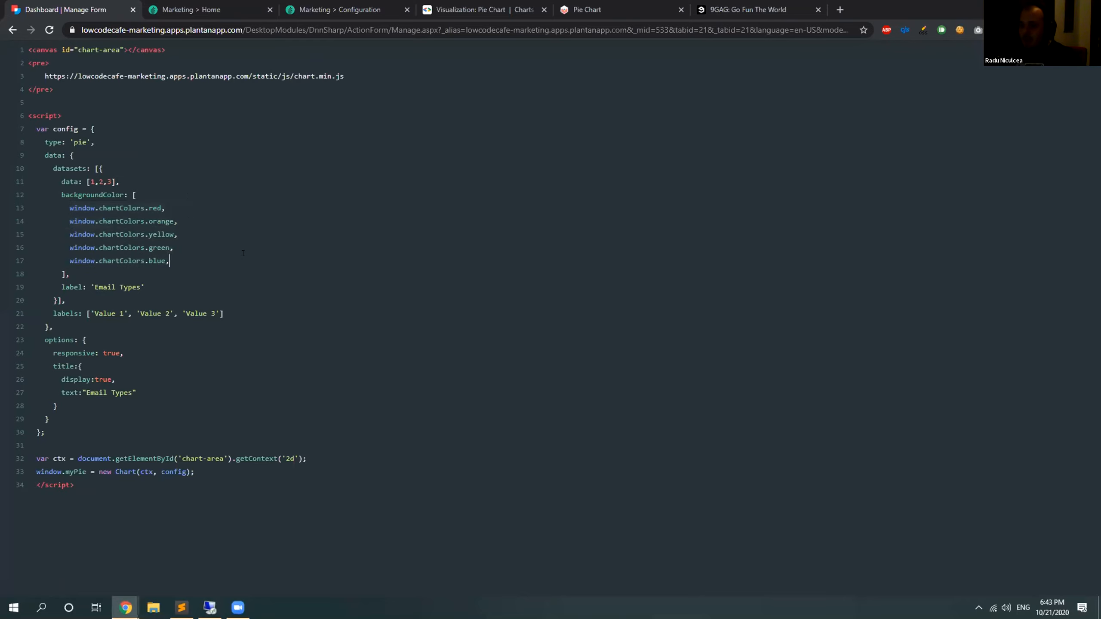
# Leave the full-screen editor and delete the pre block holding the chart.min.js address from the field's content.
pyautogui.moveTo(54, 90); pyautogui.dragTo(14, 61)
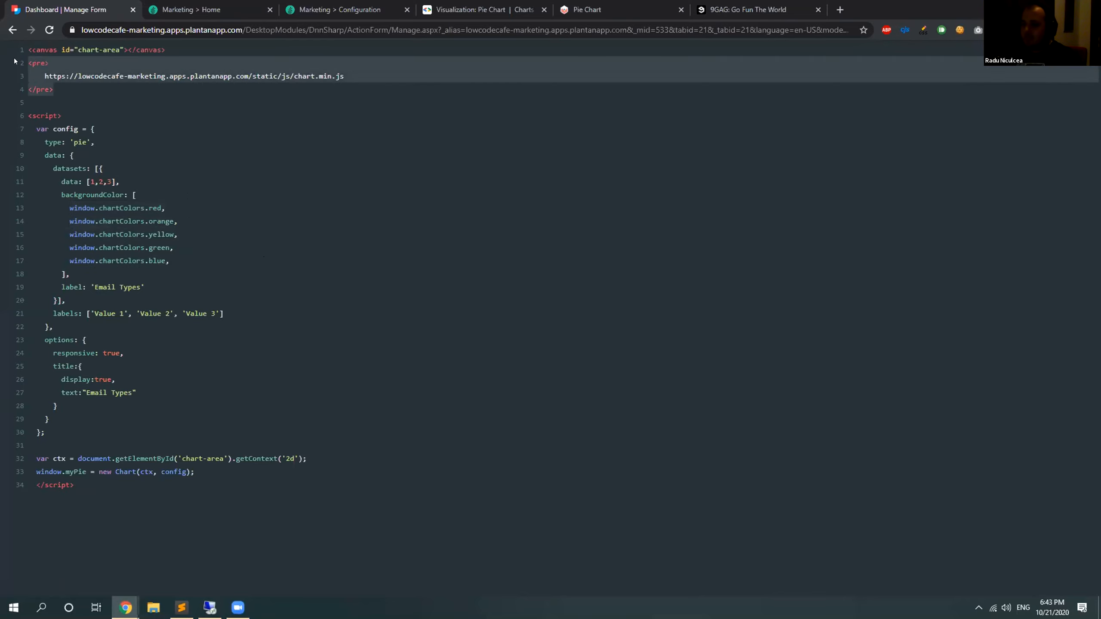
pyautogui.press('Escape')
pyautogui.click(260, 321)
pyautogui.moveTo(260, 321); pyautogui.dragTo(222, 296)
pyautogui.press('BackSpace')
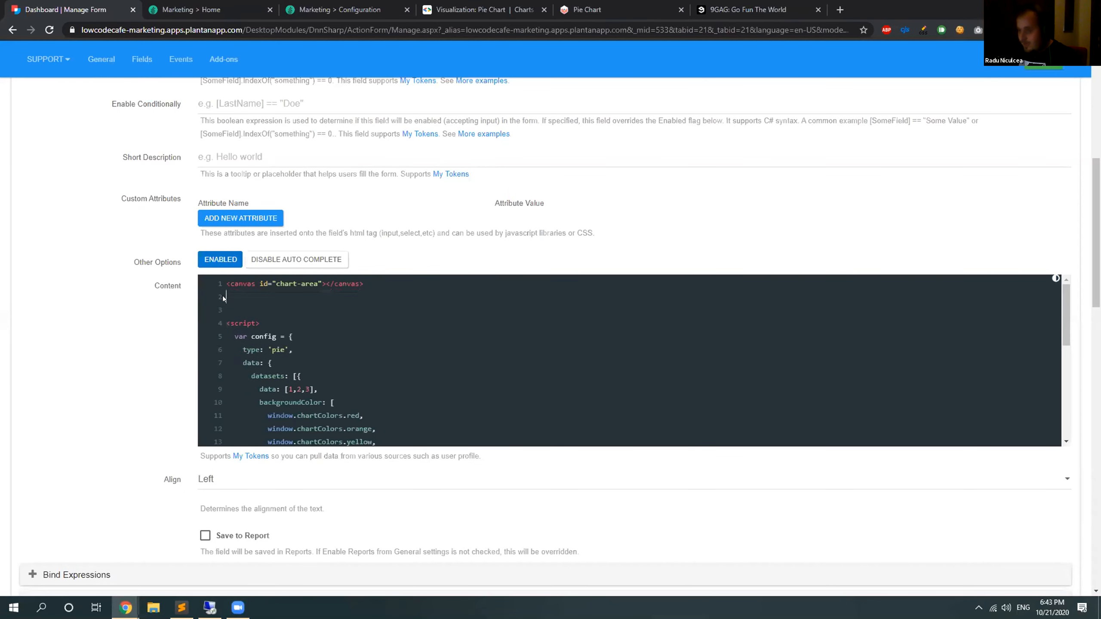
pyautogui.press('BackSpace')
# View the pie script full screen and examine its chart type, data values, labels and responsive option.
pyautogui.press('F11')
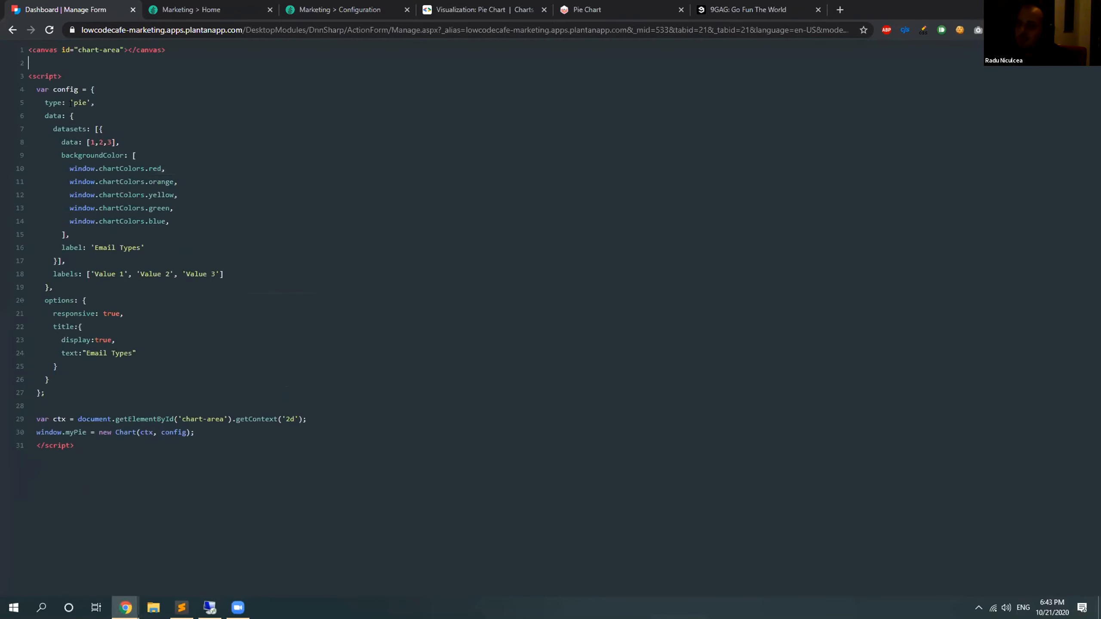
pyautogui.doubleClick(80, 100)
pyautogui.moveTo(88, 136); pyautogui.dragTo(114, 138)
pyautogui.moveTo(49, 272); pyautogui.dragTo(223, 273)
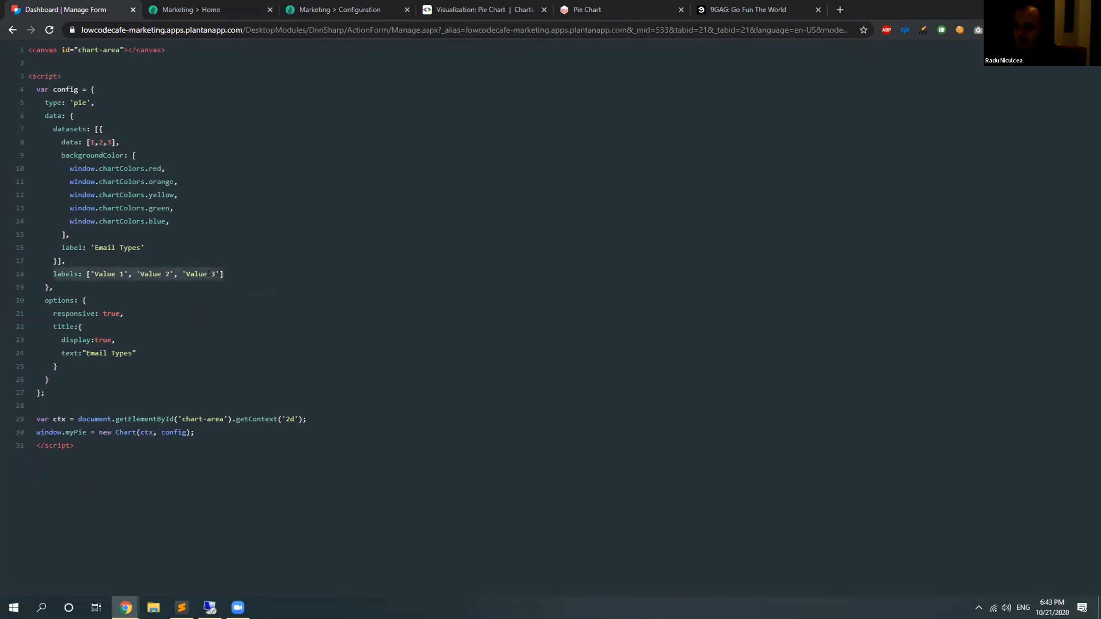
pyautogui.click(223, 273)
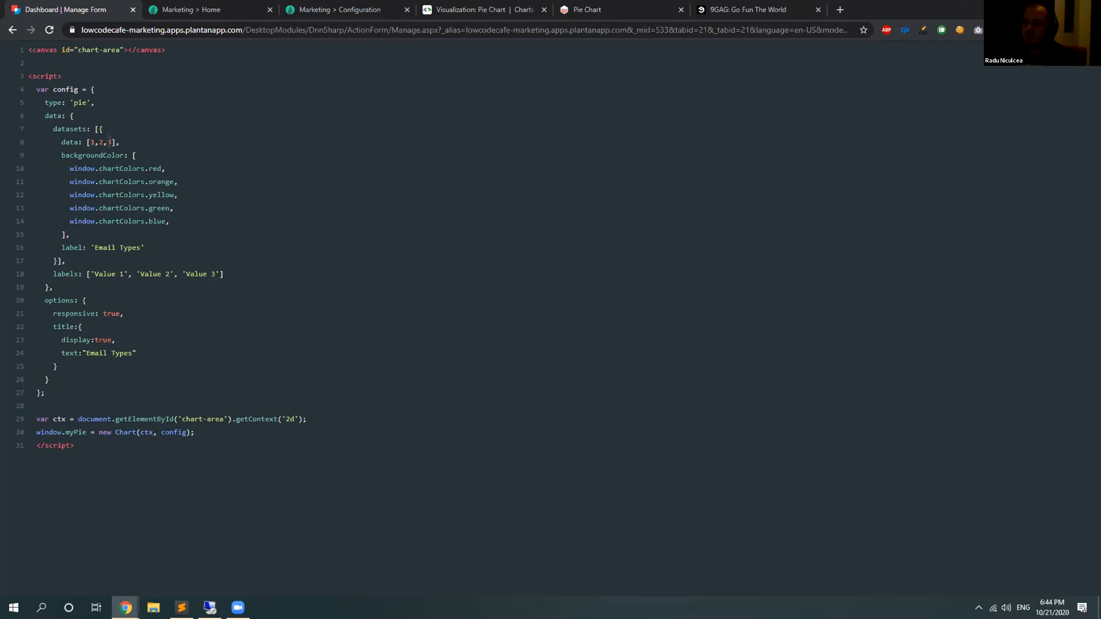
pyautogui.click(101, 311)
pyautogui.doubleClick(109, 309)
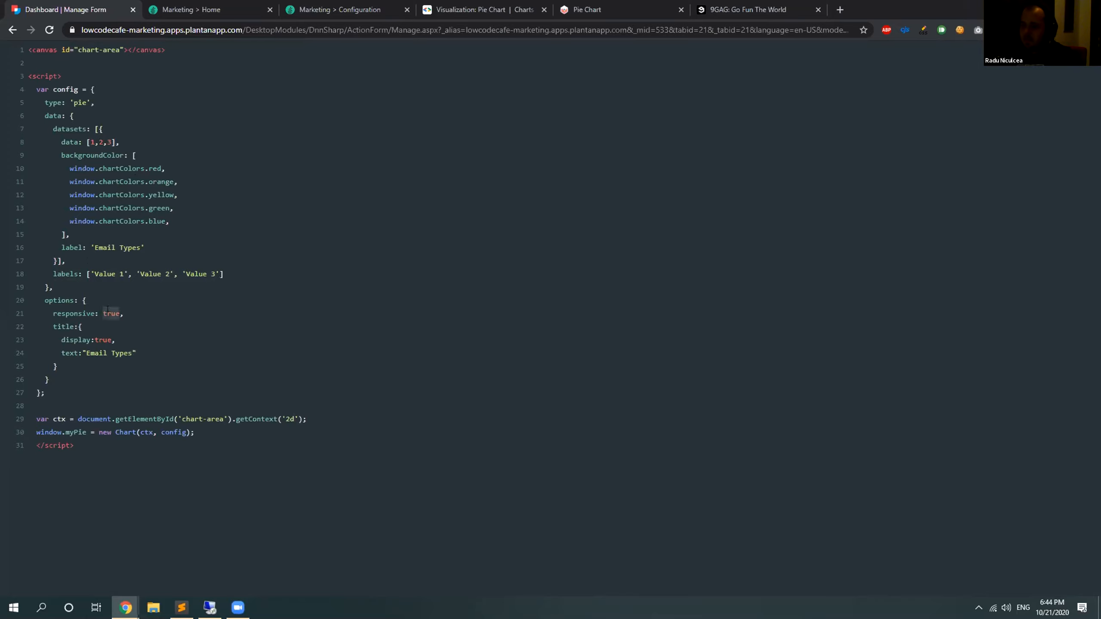